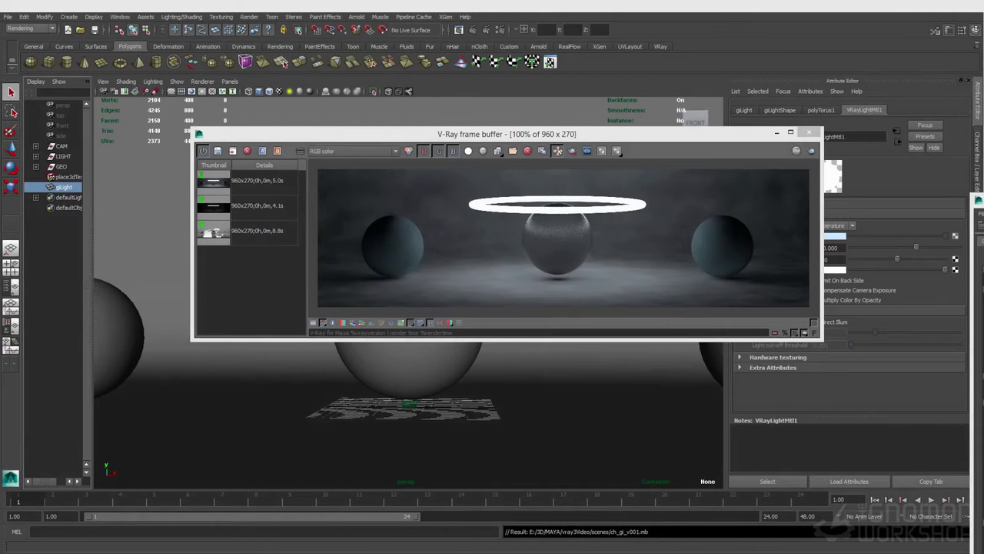
- Save the scene and move the V-Ray frame buffer to the top right
key("ctrl+s")
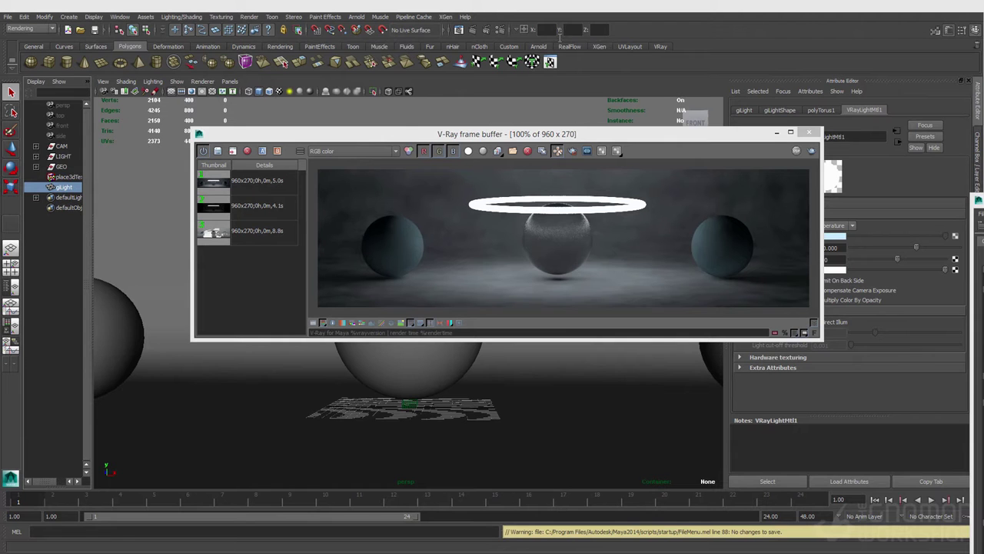
left_click(515, 136)
left_click_drag(515, 136, 616, 31)
- Switch to the Move tool and orbit the perspective view to see the ring light
left_click(499, 269)
key("w")
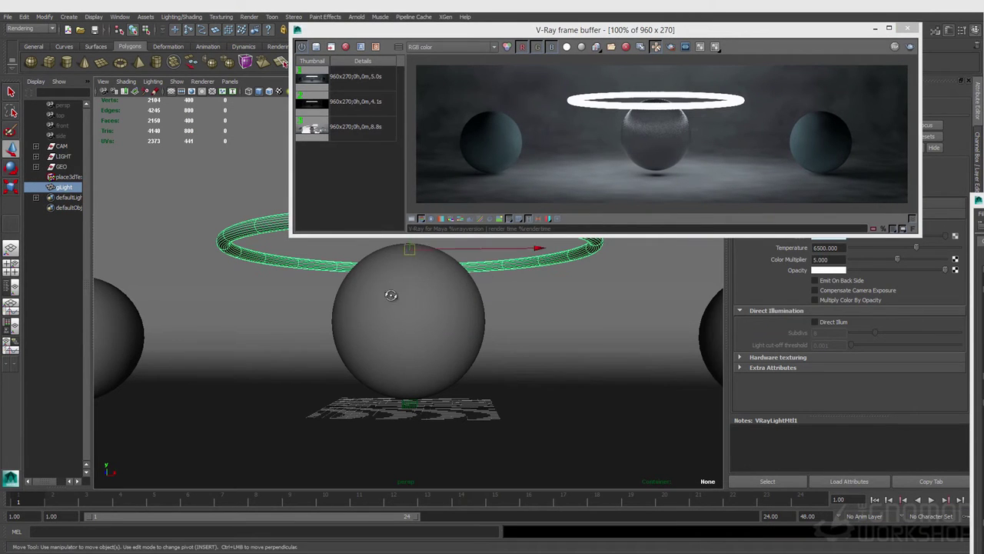
left_click_drag(399, 295, 391, 236, "alt")
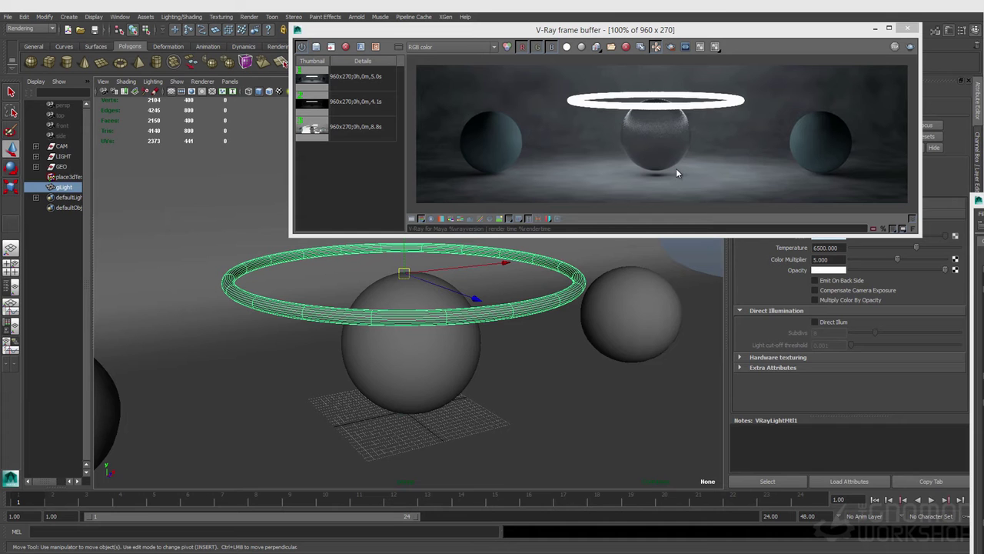
- Open Render Settings on the GI tab and raise the window to show the bounce engines
left_click_drag(430, 29, 409, 56)
left_click(500, 31)
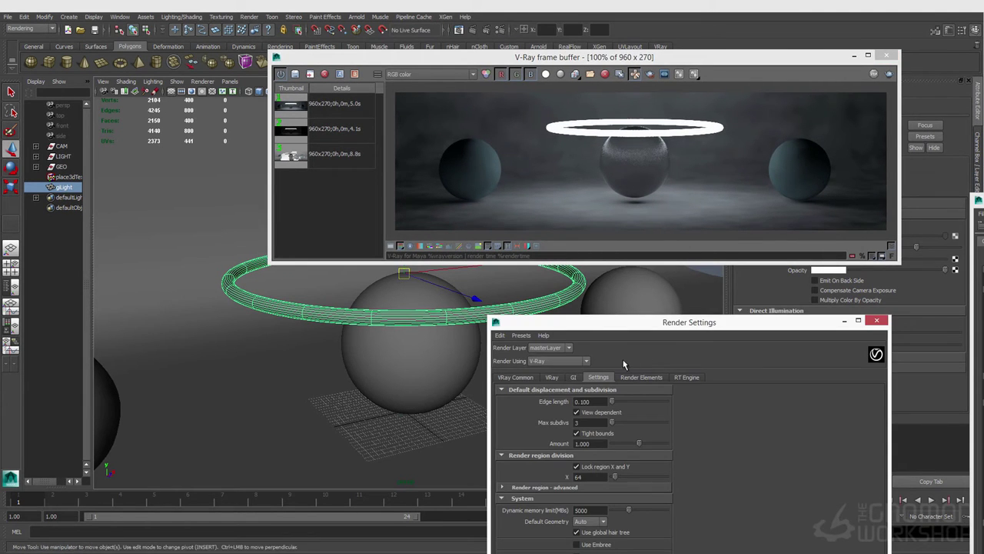
left_click(572, 376)
left_click_drag(613, 321, 678, 152)
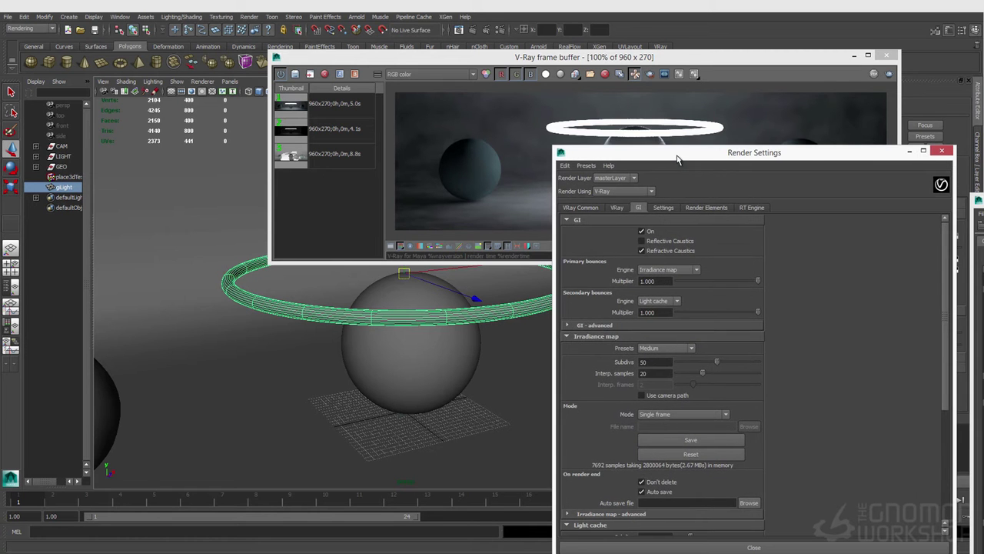
- Check the engine lists: Light cache for secondary, Irradiance map for primary, then reopen the primary list
left_click(652, 302)
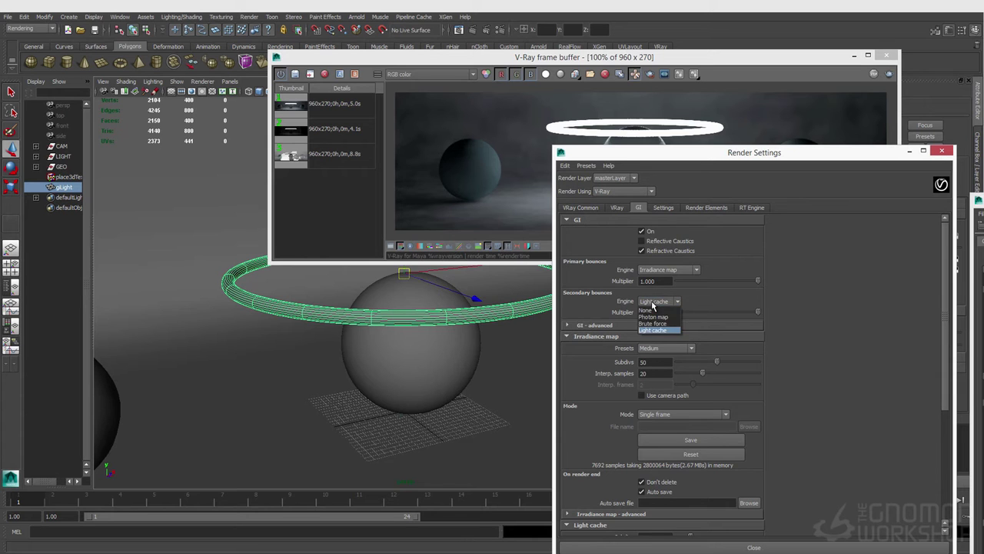
left_click(653, 303)
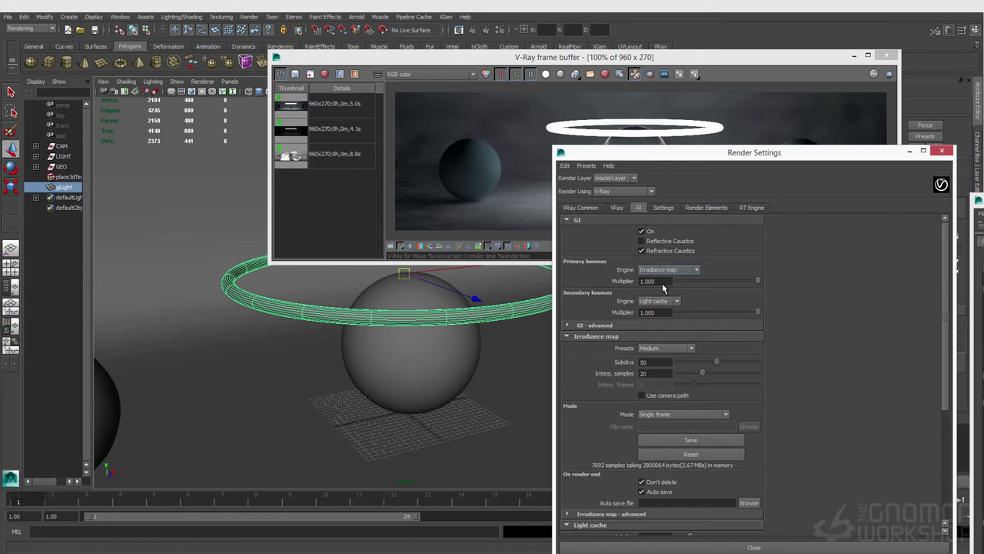
left_click(658, 301)
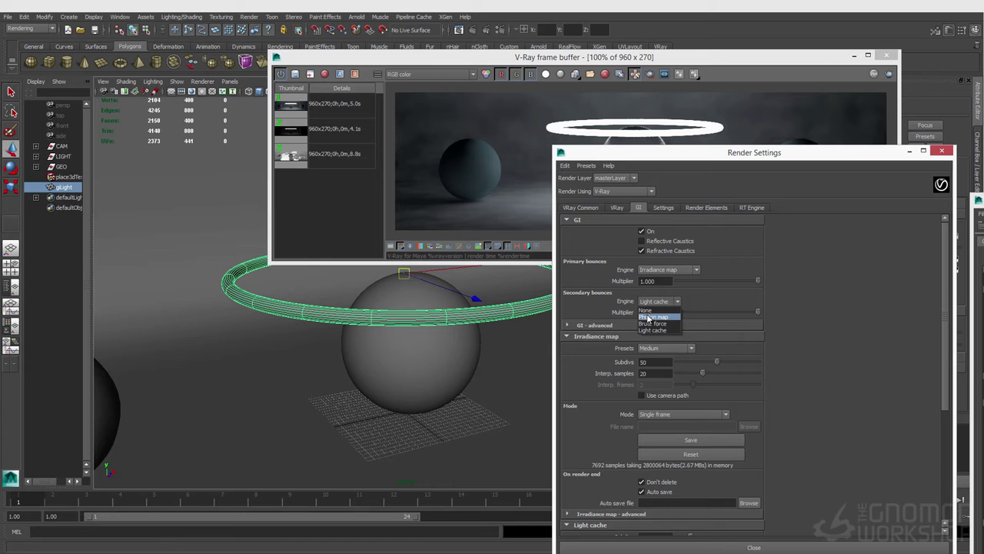
left_click(689, 298)
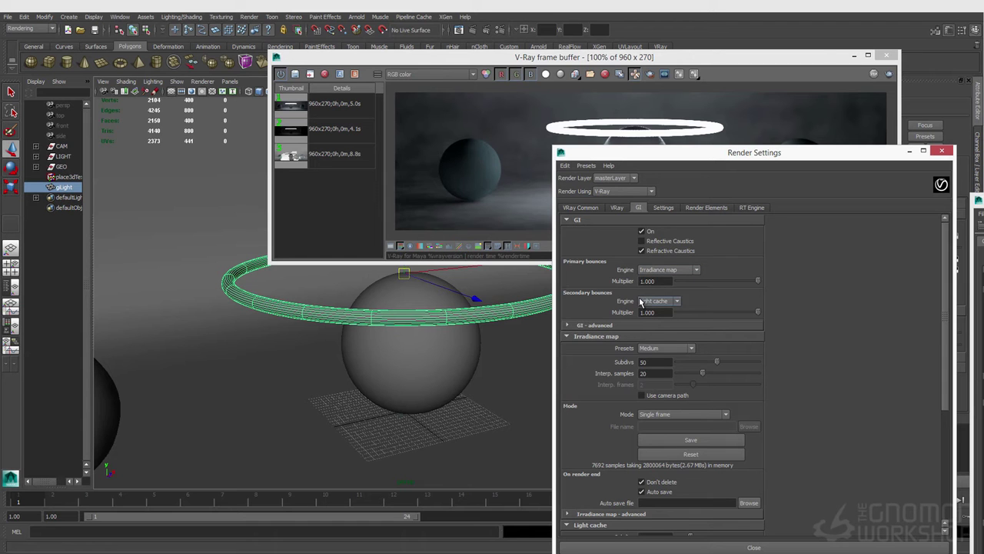
left_click(645, 270)
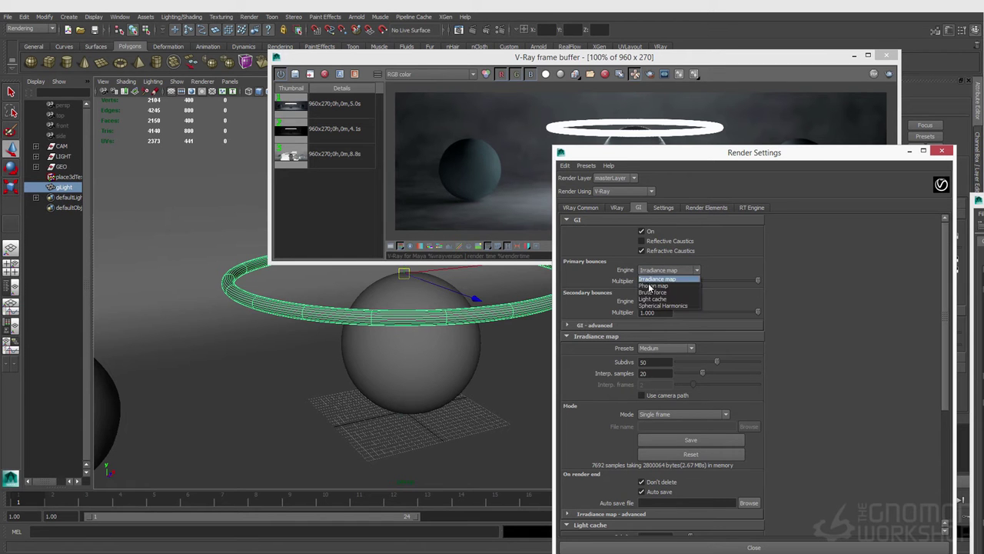
left_click(723, 304)
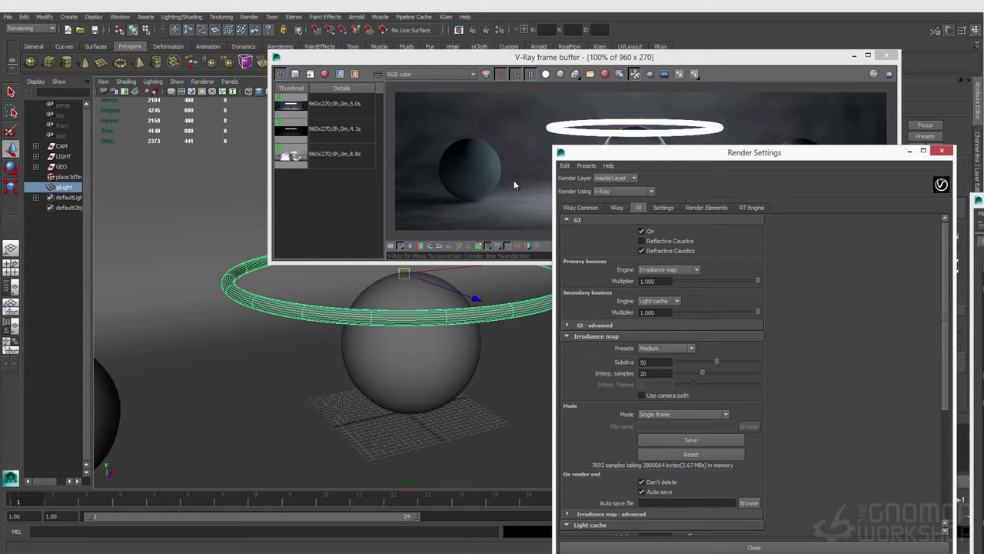
left_click(677, 270)
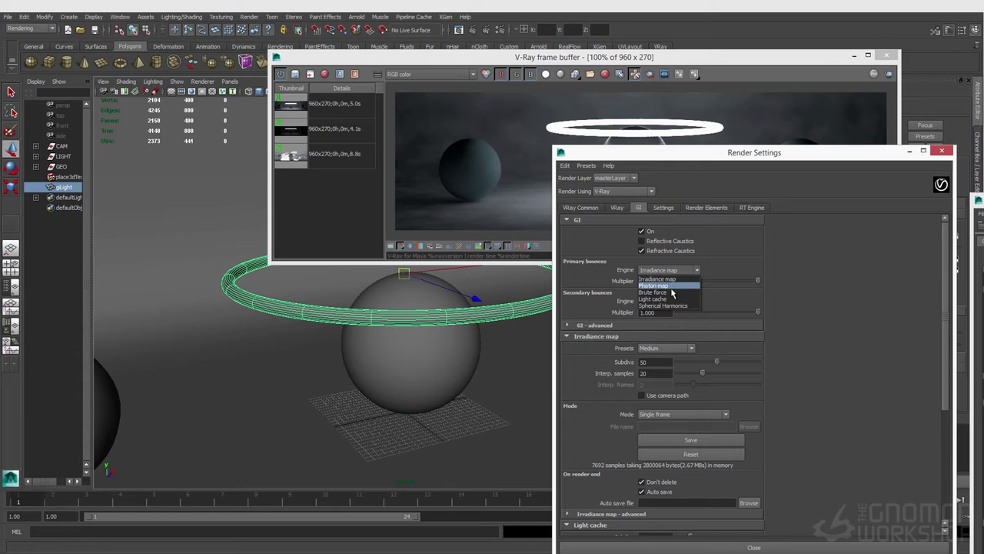
- Set primary bounces to Brute force, then view the GI channel before returning to RGB color
left_click(669, 293)
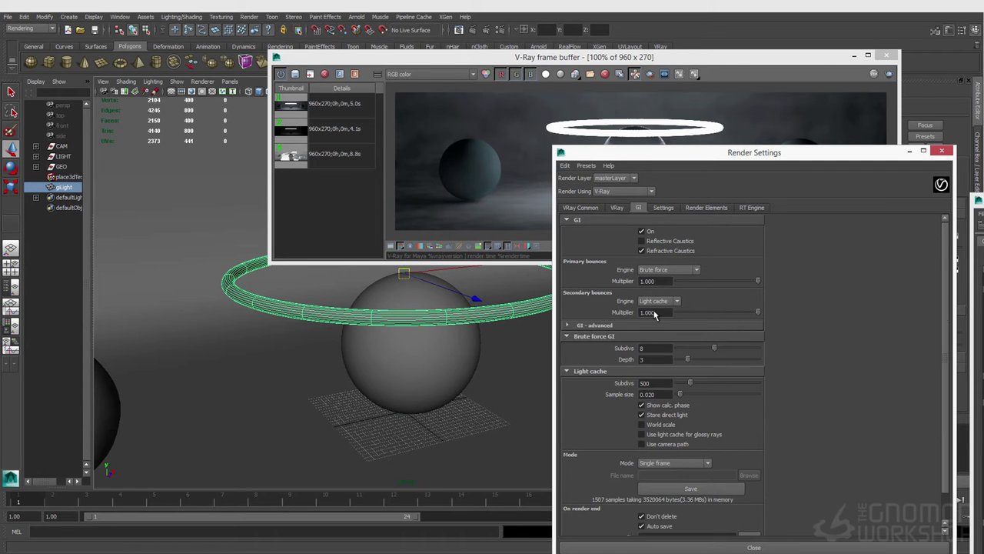
left_click_drag(734, 64, 704, 70)
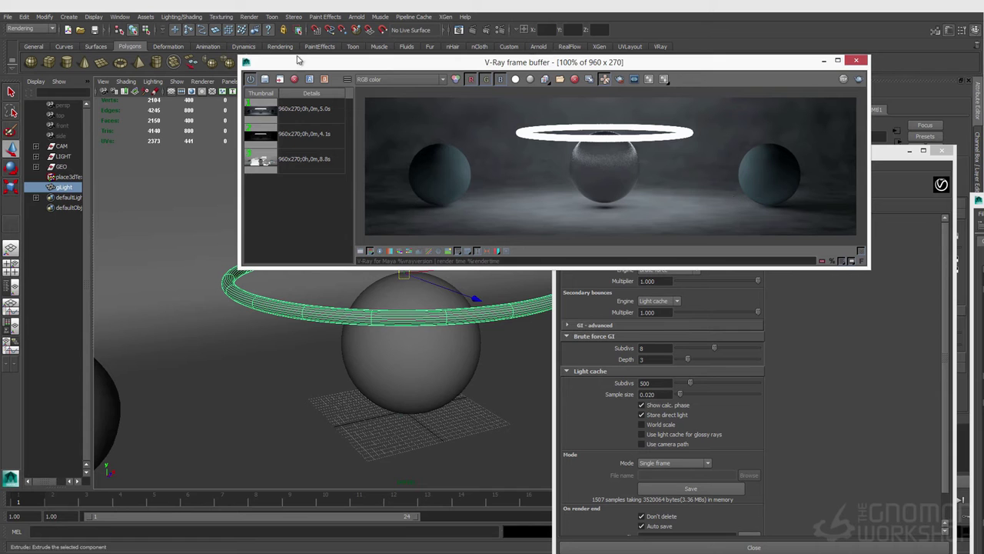
left_click(396, 80)
left_click(396, 101)
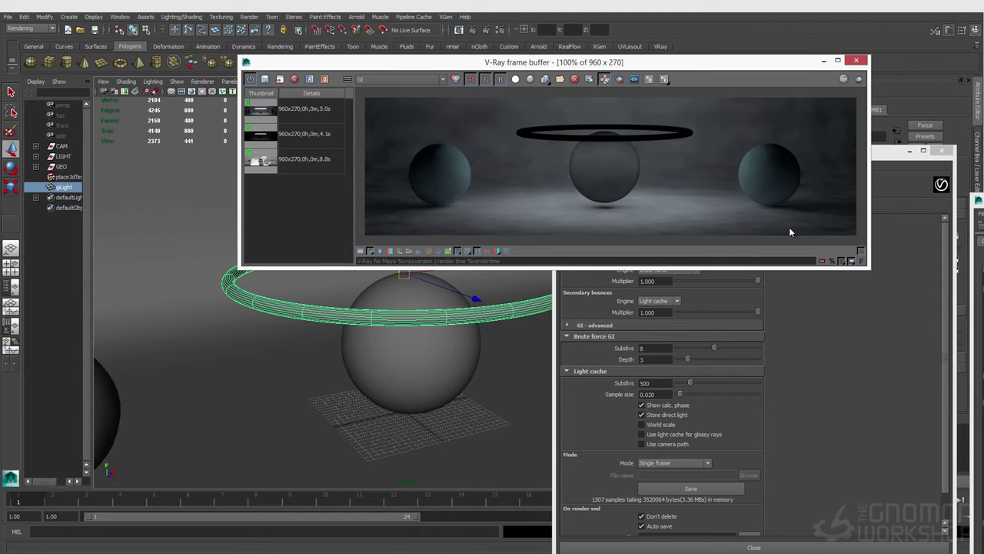
left_click(381, 80)
left_click(380, 89)
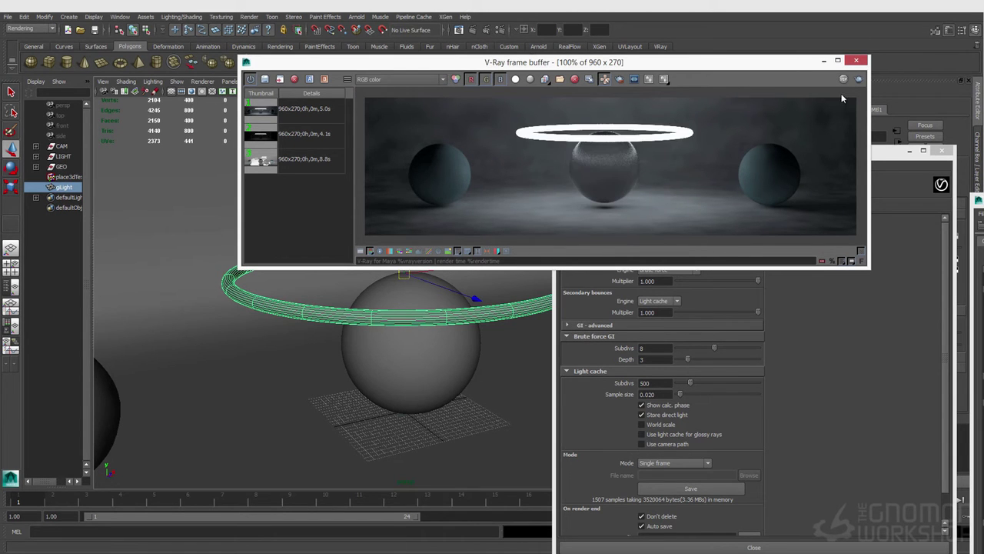
- Render a new frame with brute force GI
left_click_drag(625, 61, 573, 165)
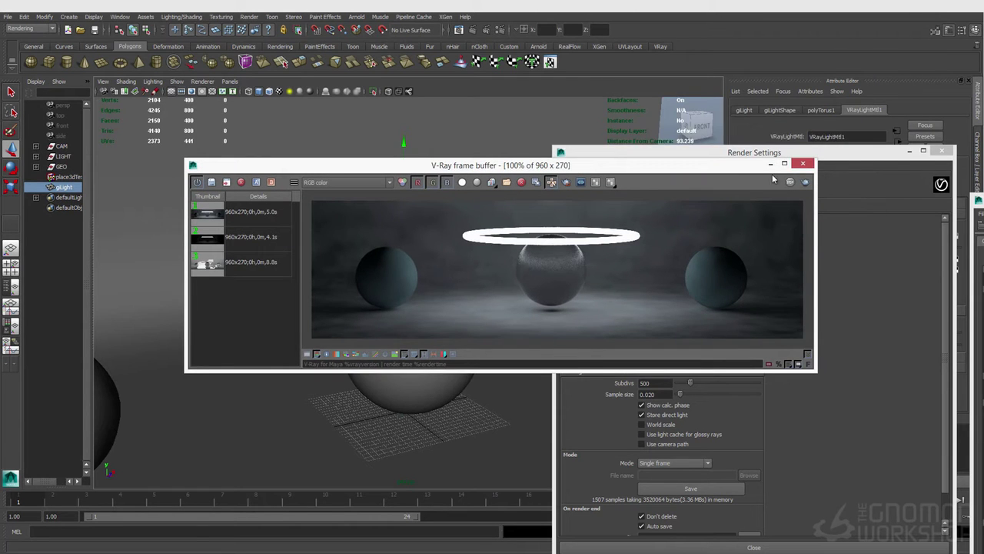
left_click_drag(744, 169, 737, 123)
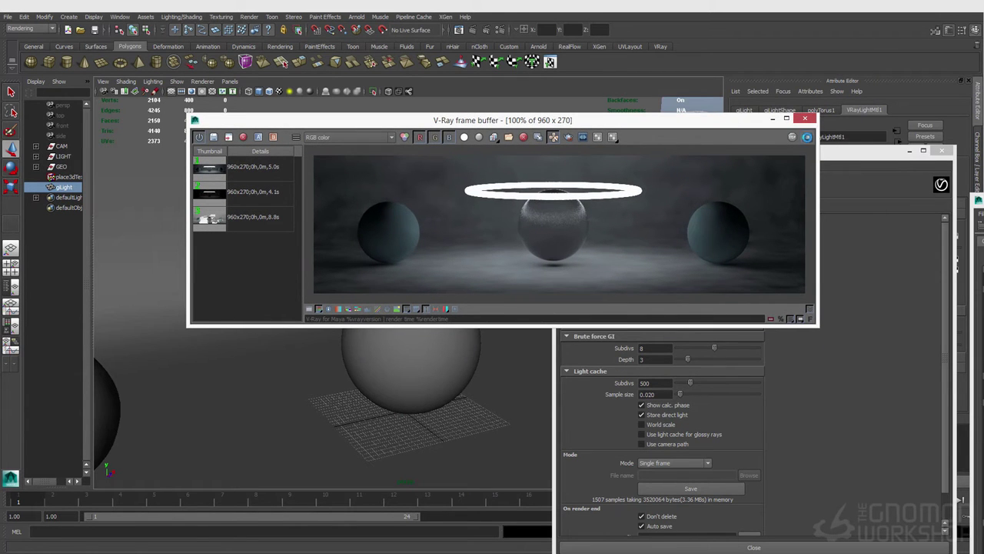
left_click(806, 137)
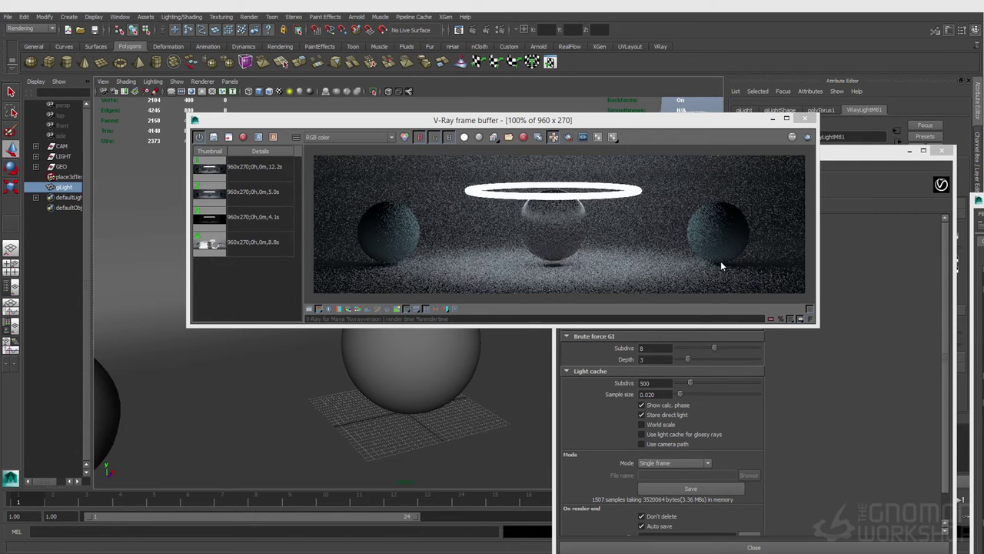
left_click(809, 388)
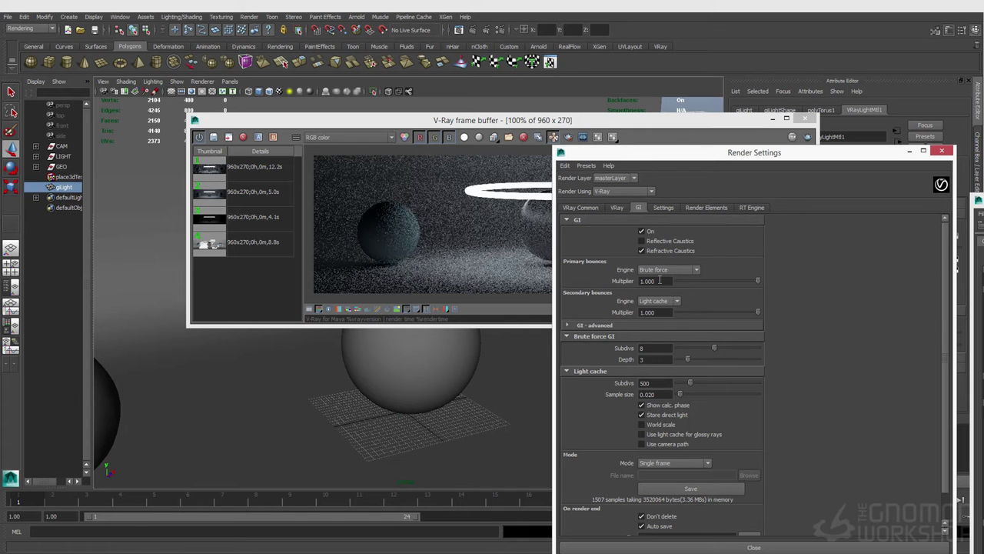
- Set Brute force GI Subdivs to 64 after checking the image sampler's Max subdivs
double_click(648, 348)
left_click(615, 208)
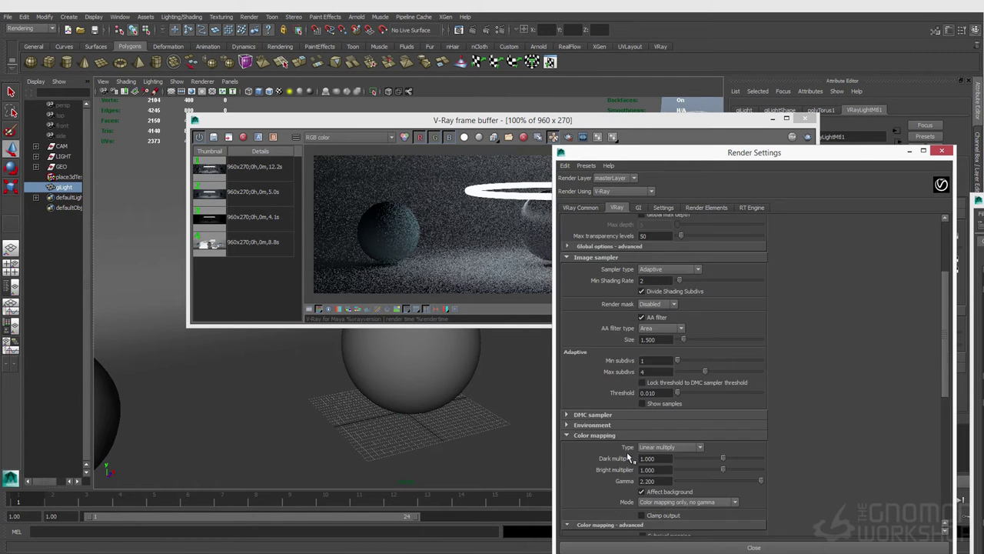
left_click(638, 208)
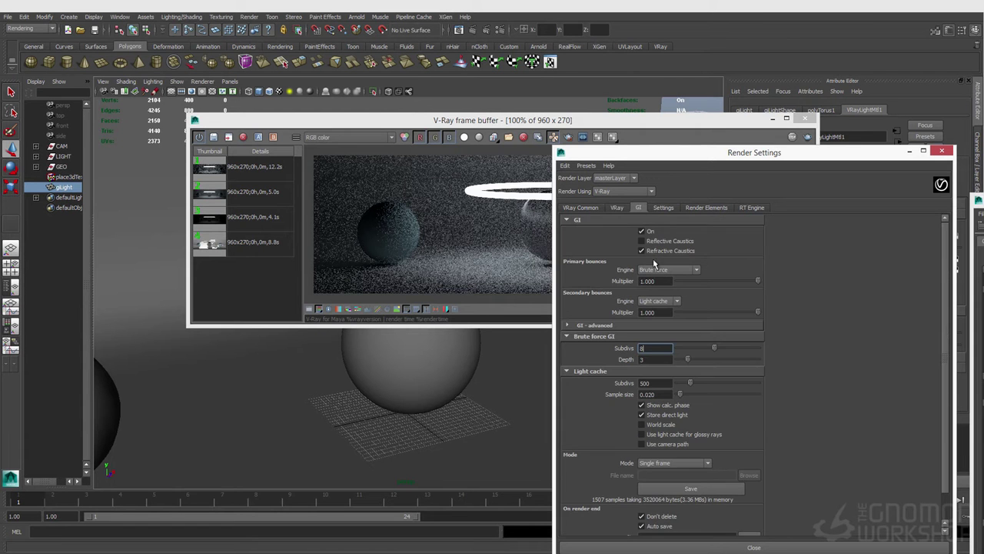
left_click(617, 208)
left_click(658, 372)
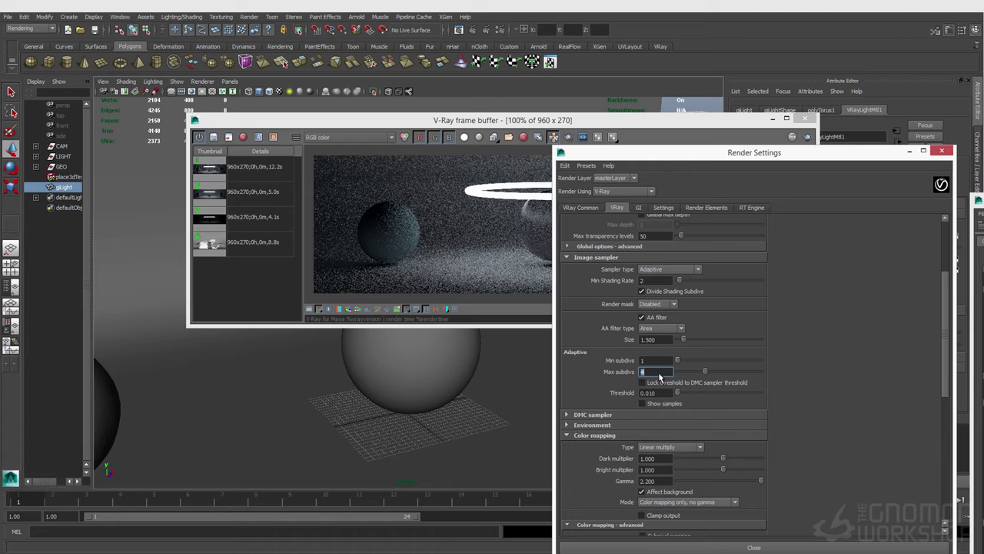
left_click(638, 207)
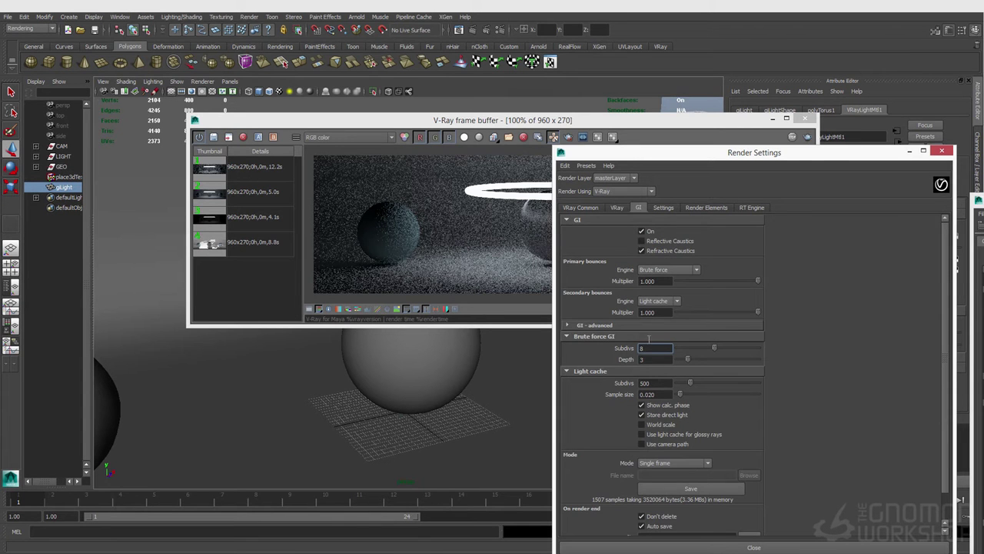
double_click(647, 348)
type("64")
key("Return")
- Enable Region render and render a region over the left part of the image
left_click(532, 138)
left_click(569, 137)
left_click_drag(326, 222, 558, 289)
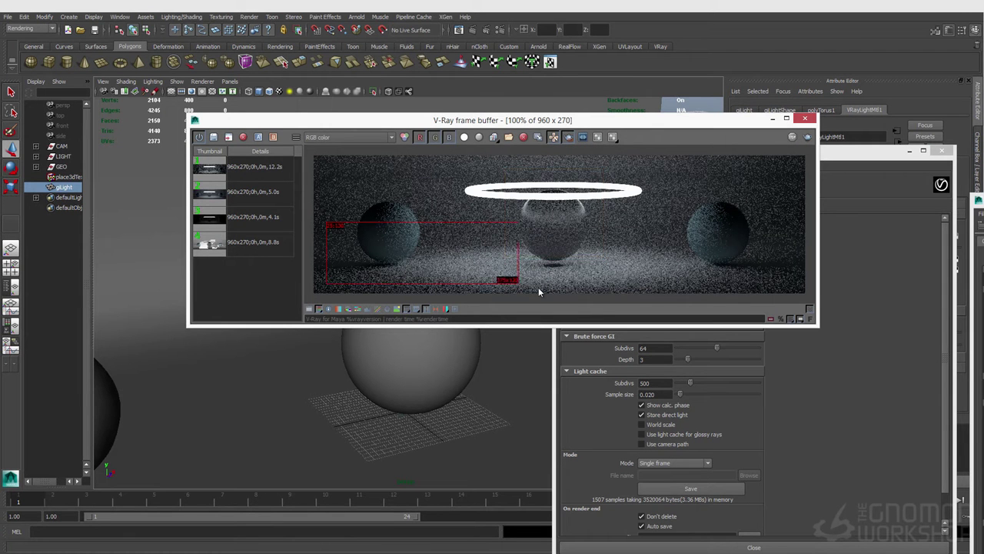
left_click(807, 136)
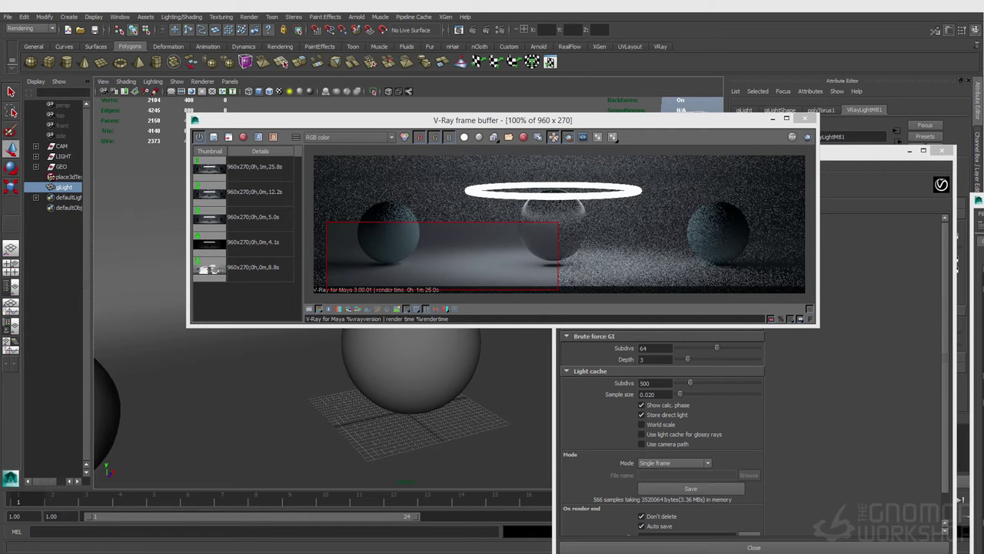
- Turn off Region render in the frame buffer to compare with the earlier render
left_click(569, 136)
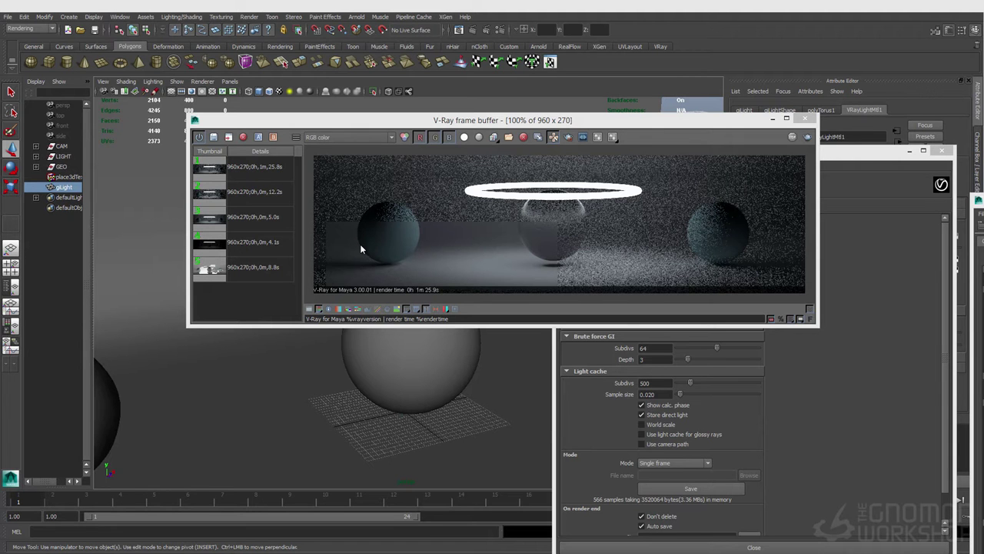
left_click(360, 244)
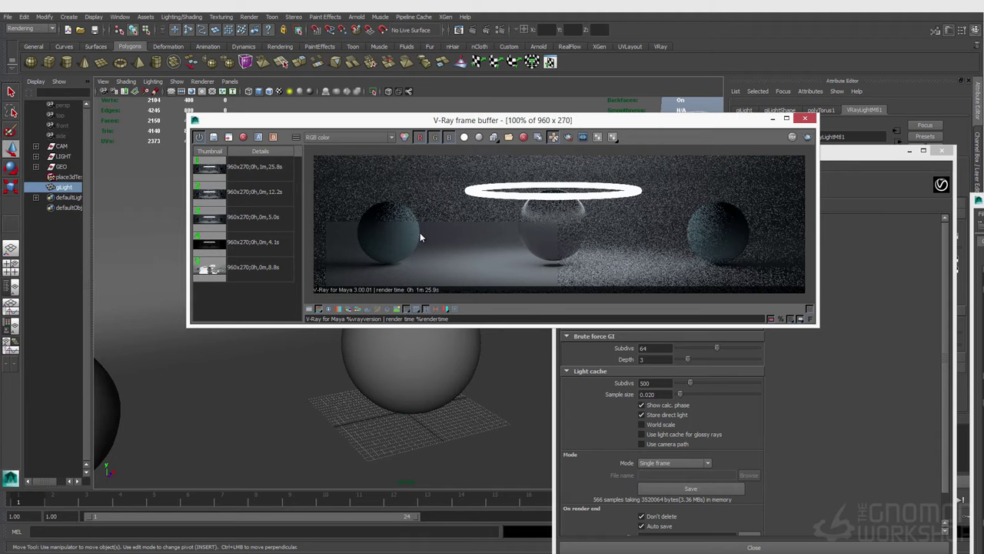
- Select the vrayLight in the Outliner layout and set its Multiplier to 10
left_click(120, 16)
left_click(135, 91)
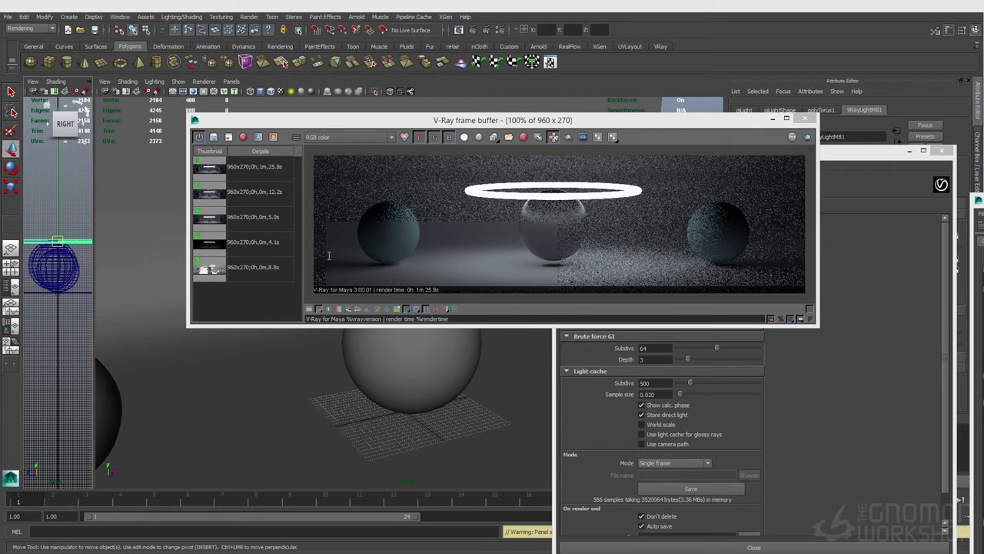
key("space")
left_click(13, 281)
left_click(68, 167)
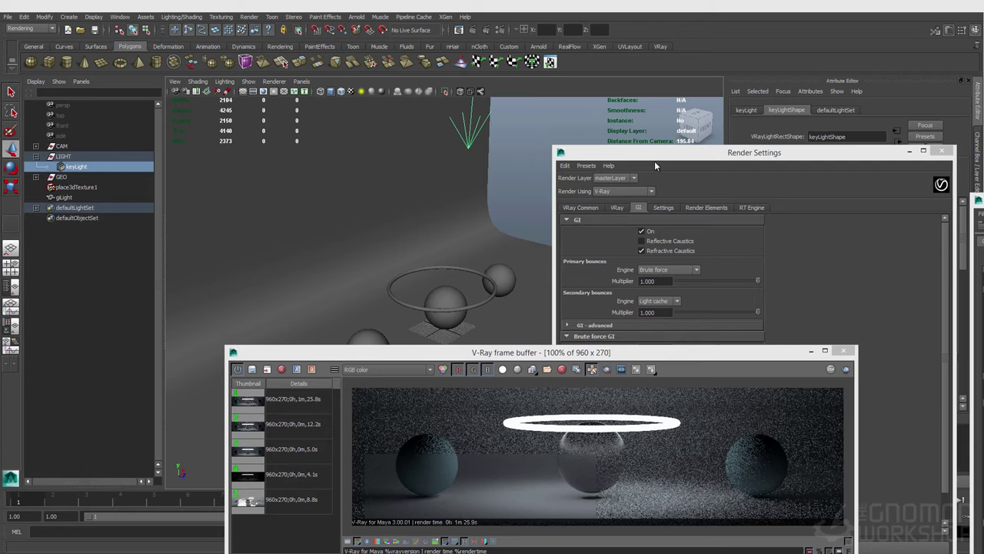
left_click_drag(654, 153, 512, 273)
left_click_drag(771, 272, 738, 278)
left_click(826, 273)
type("10")
key("Return")
- Enable Region render and render the lower-left region with the dimmer light
left_click_drag(789, 356, 779, 204)
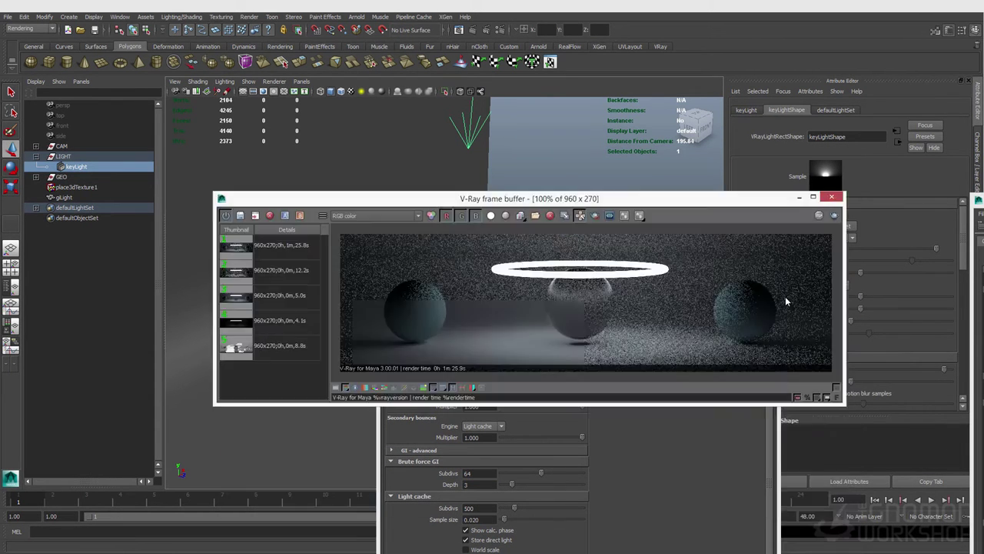
left_click(599, 217)
left_click(834, 215)
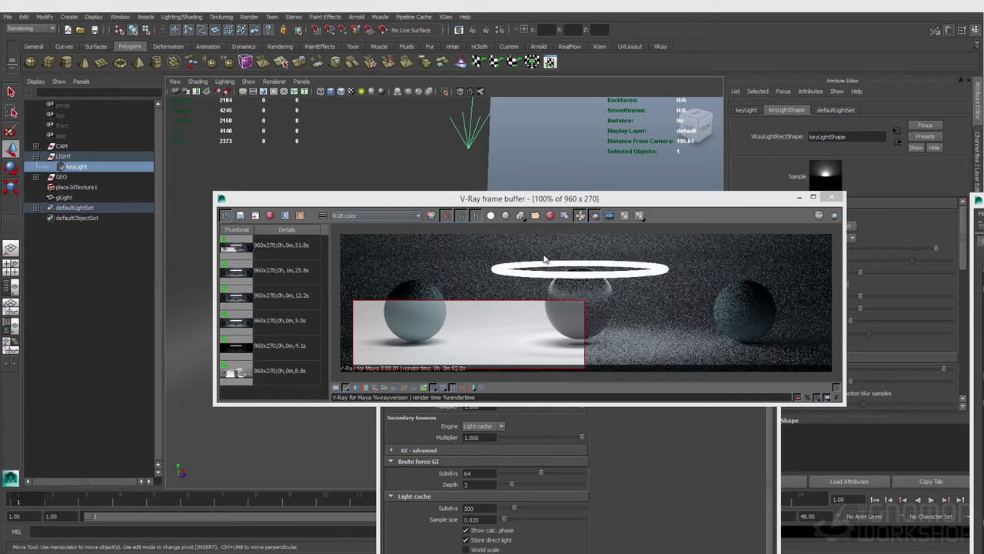
- View the Alpha, lighting and GI channels, then return to RGB color
left_click(369, 216)
left_click(344, 232)
left_click(369, 216)
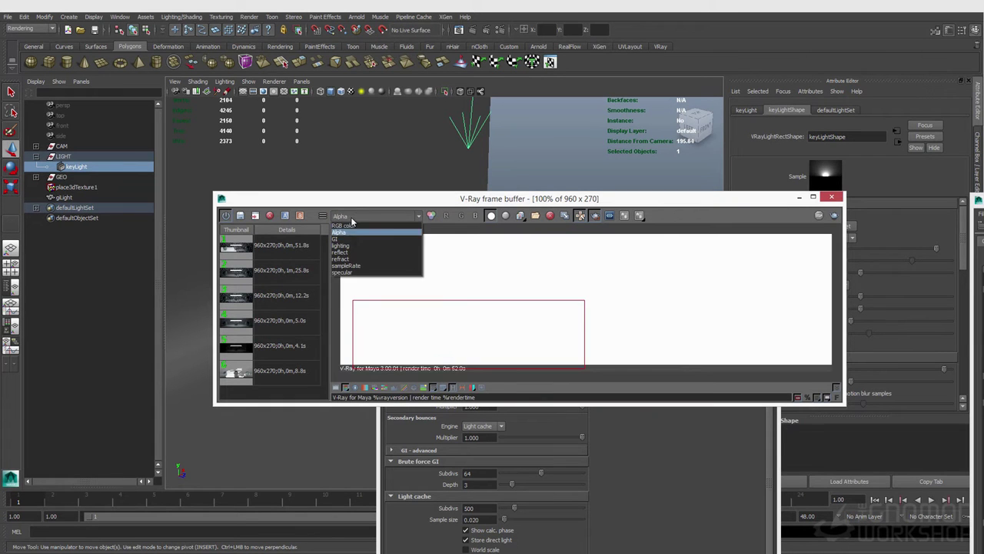
left_click(346, 244)
left_click(369, 216)
left_click(344, 238)
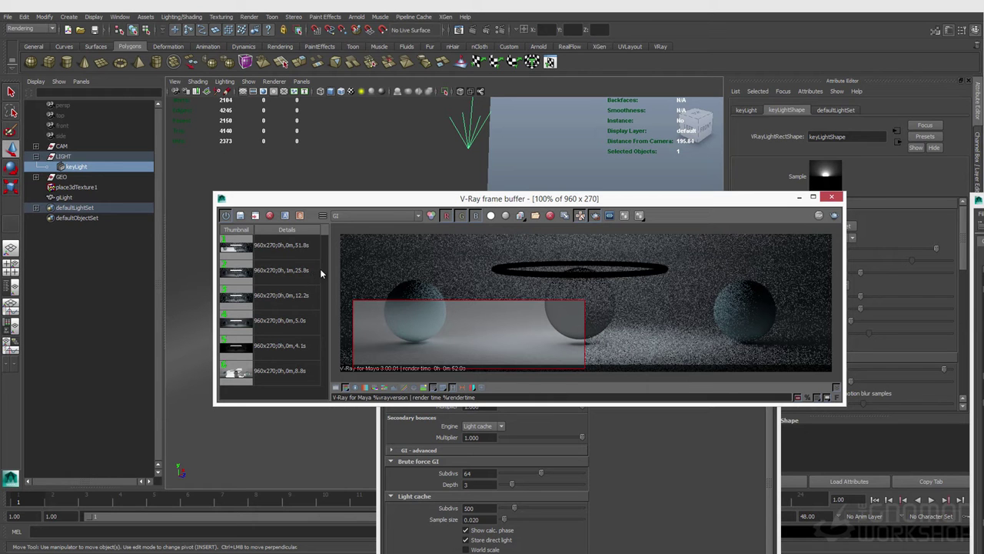
left_click(344, 216)
left_click(344, 225)
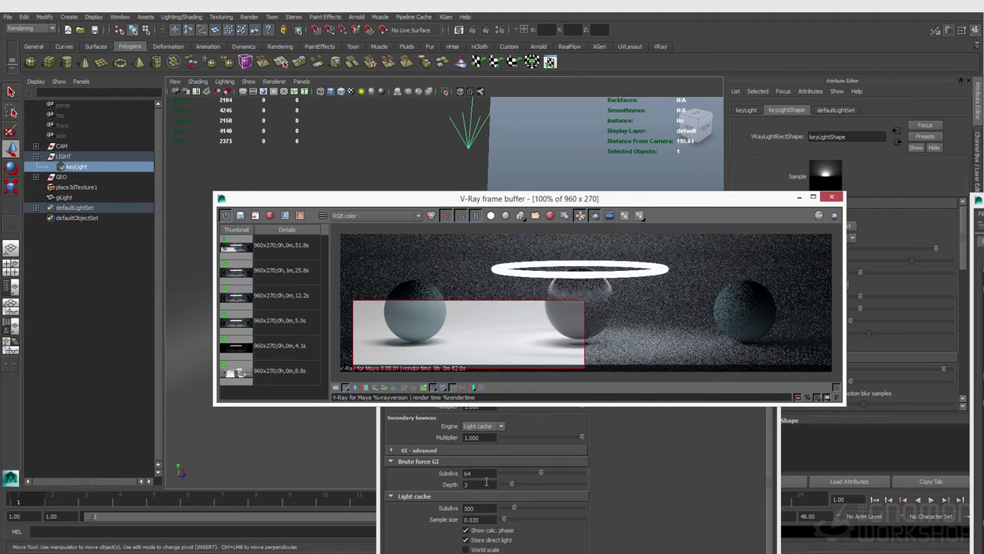
- Bring up the GI settings and edit the Brute force Depth value
left_click(489, 473)
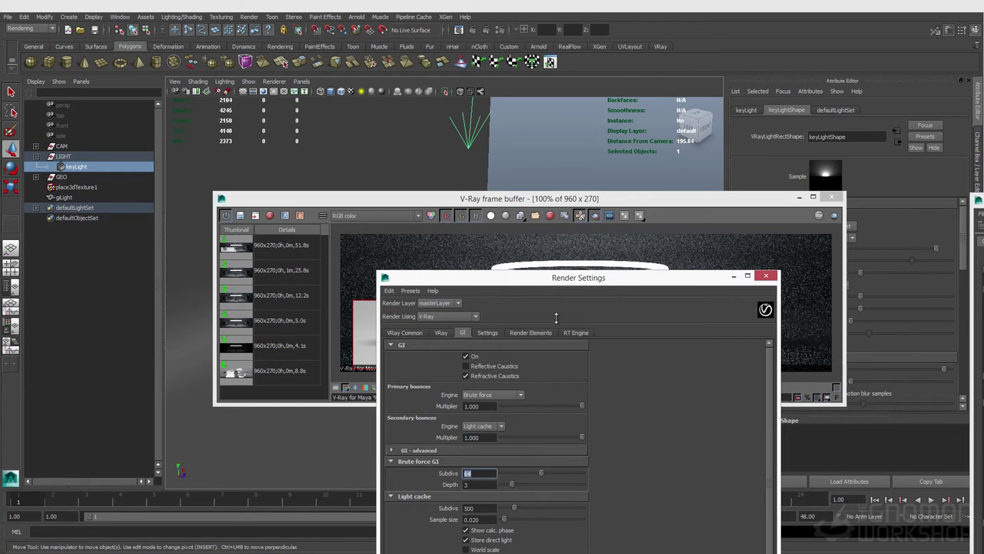
left_click_drag(581, 278, 636, 410)
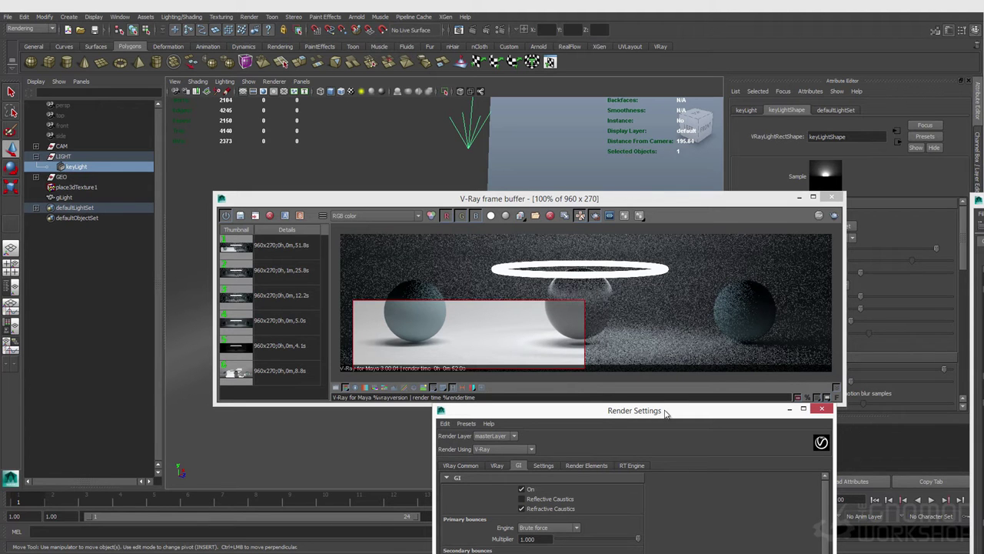
left_click_drag(669, 411, 753, 185)
left_click_drag(782, 138, 789, 163)
left_click(649, 366)
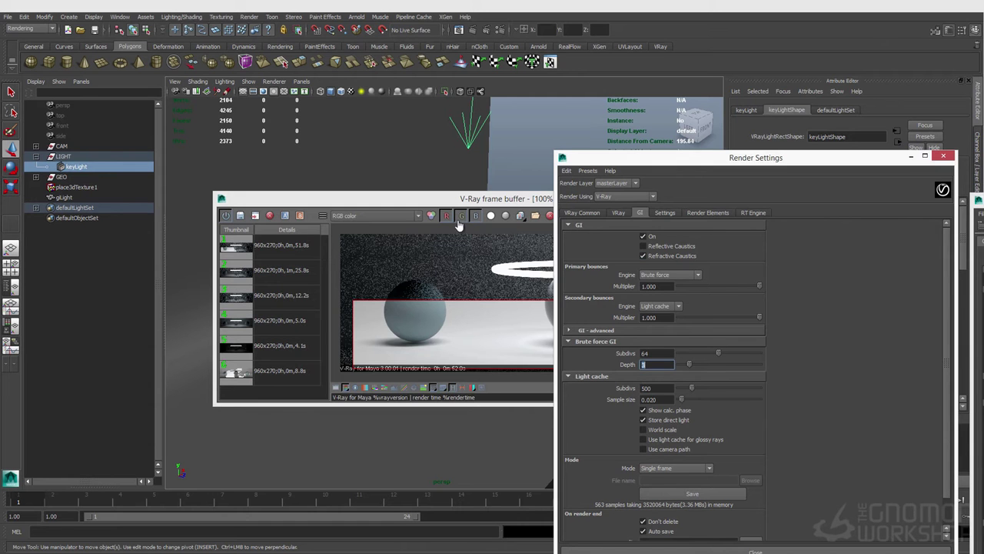
left_click_drag(466, 202, 442, 221)
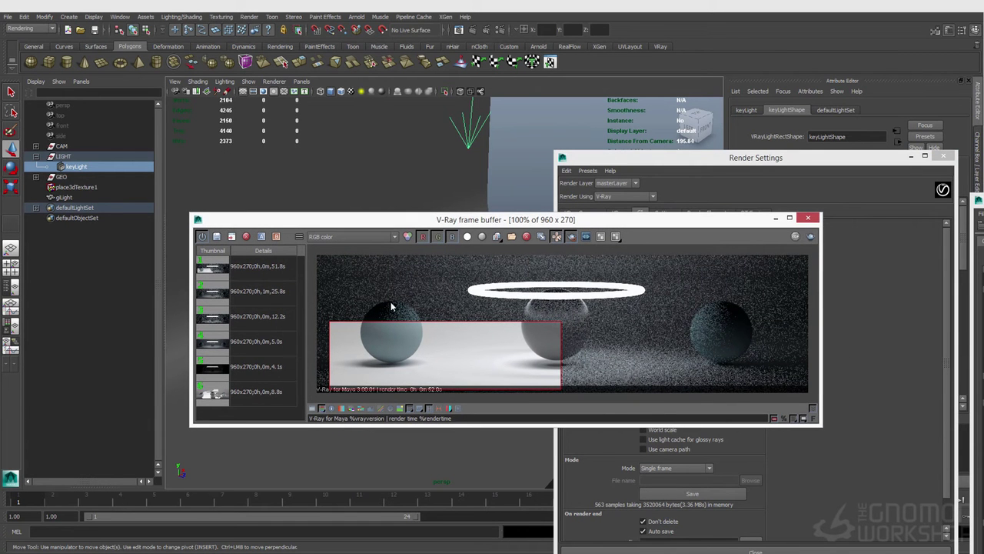
left_click(807, 446)
left_click(666, 364)
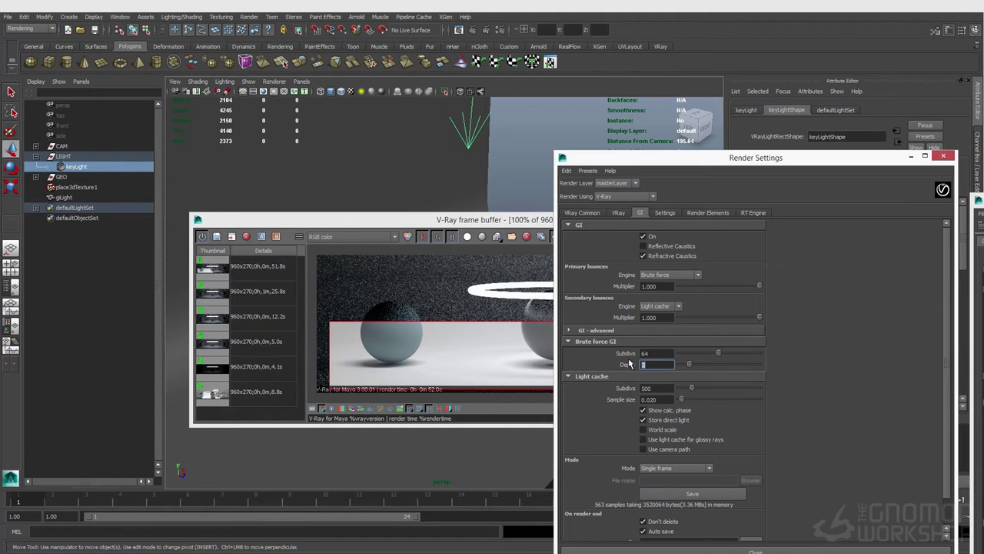
- Switch the primary bounces engine to Irradiance map
left_click(695, 275)
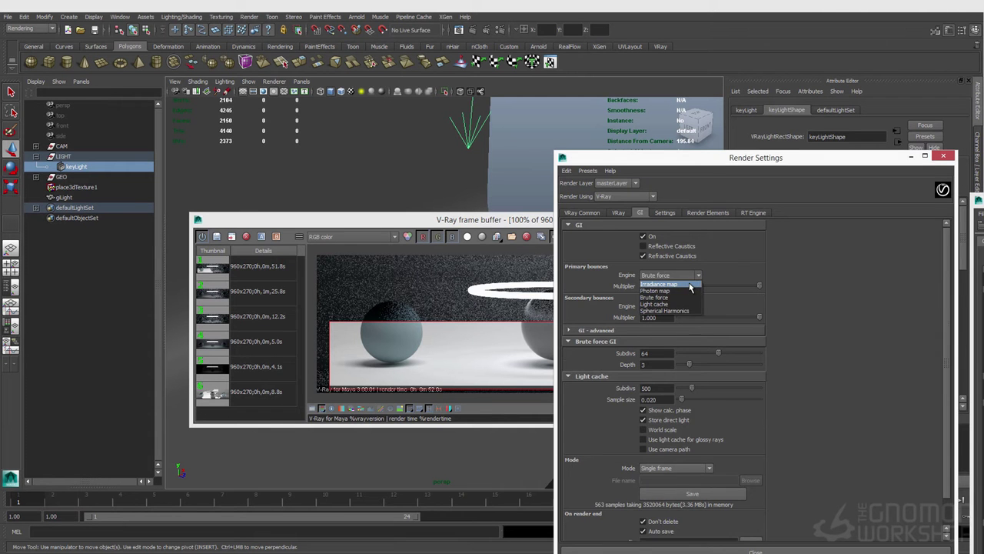
left_click(689, 284)
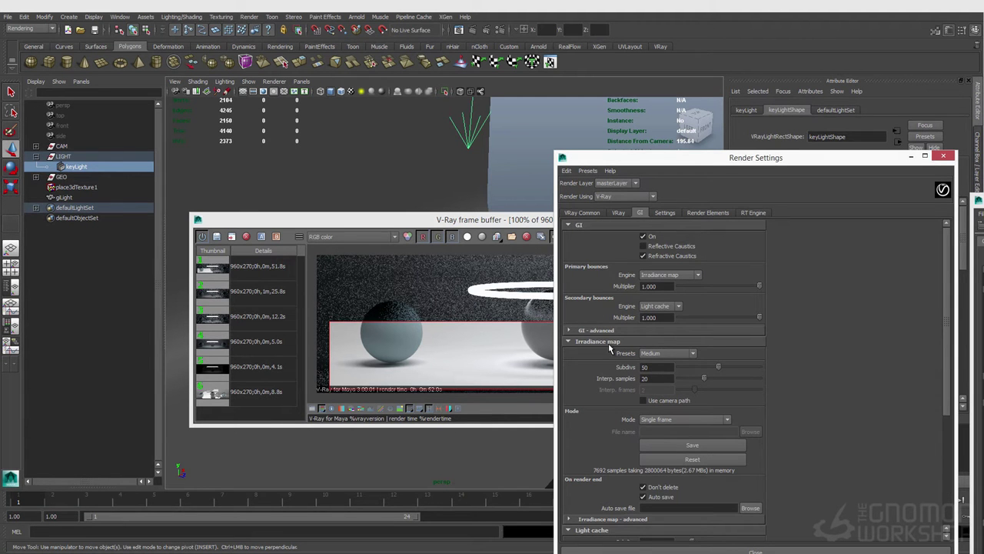
left_click_drag(471, 220, 464, 224)
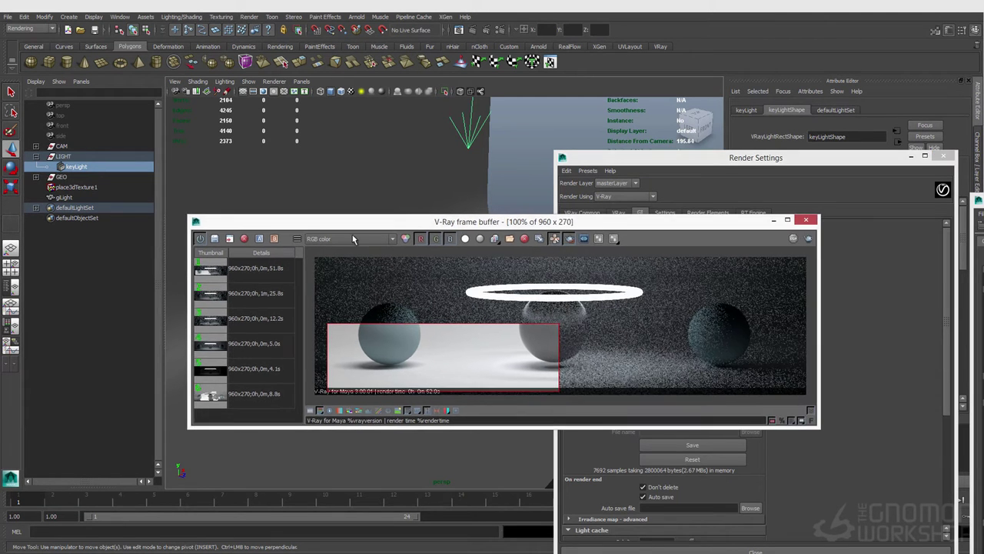
- Hide the keyLight and render a fresh full frame
left_click(110, 169)
key("ctrl+h")
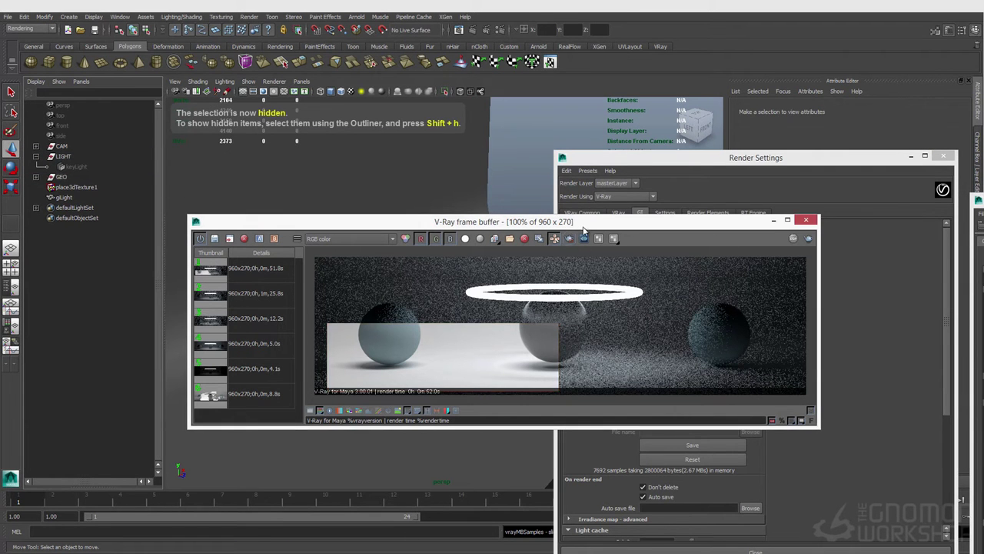
left_click_drag(577, 221, 552, 227)
left_click(784, 244)
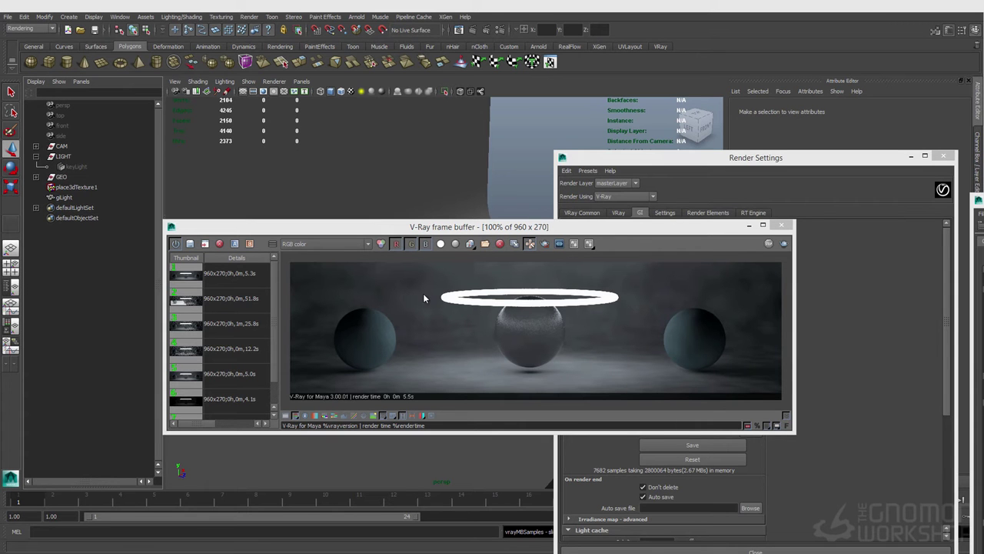
- Enlarge the frame buffer beside a narrowed Render Settings window at the screen's right edge
left_click_drag(673, 229, 571, 116)
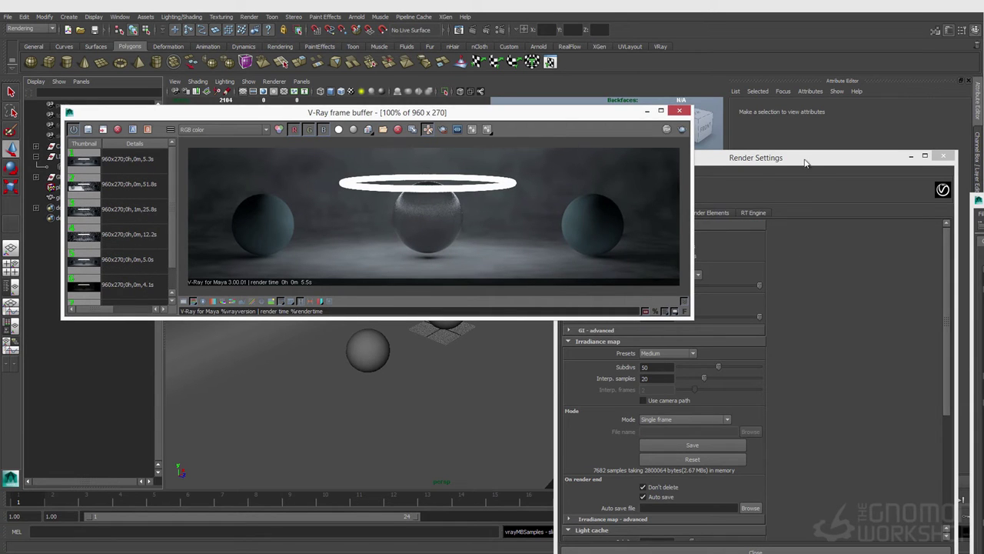
left_click_drag(805, 161, 855, 114)
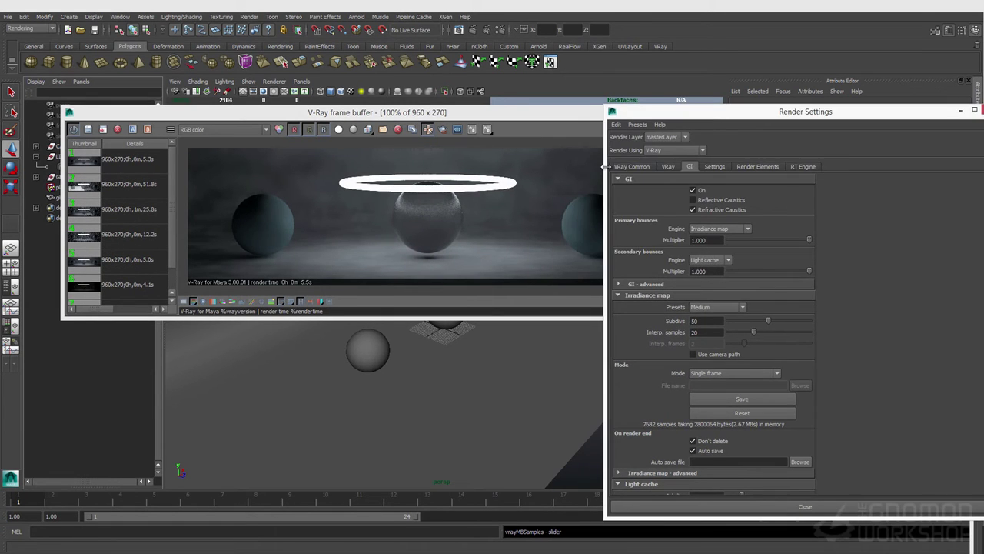
left_click_drag(605, 166, 723, 166)
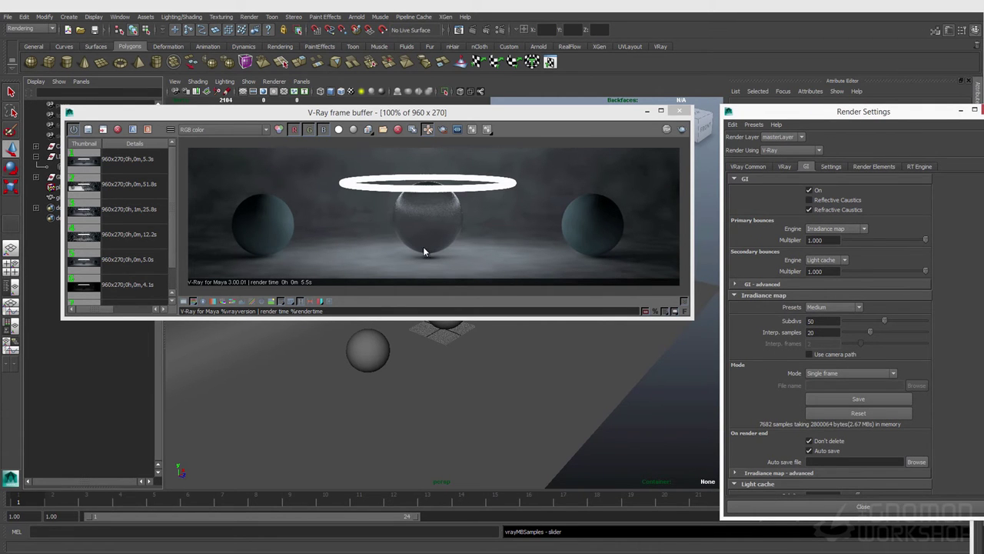
left_click_drag(693, 317, 727, 399)
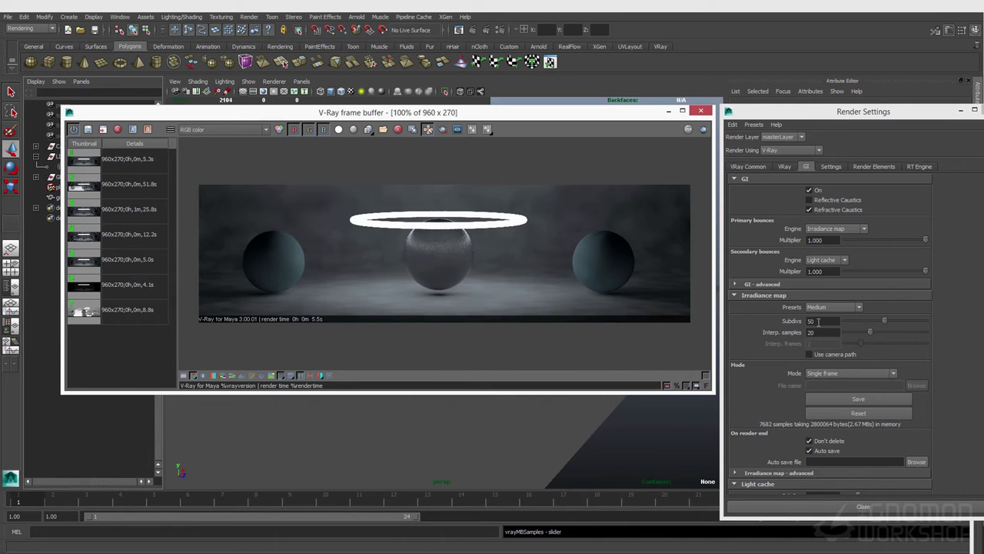
- Review the irradiance map Subdivs, Interp. samples and advanced options
double_click(818, 322)
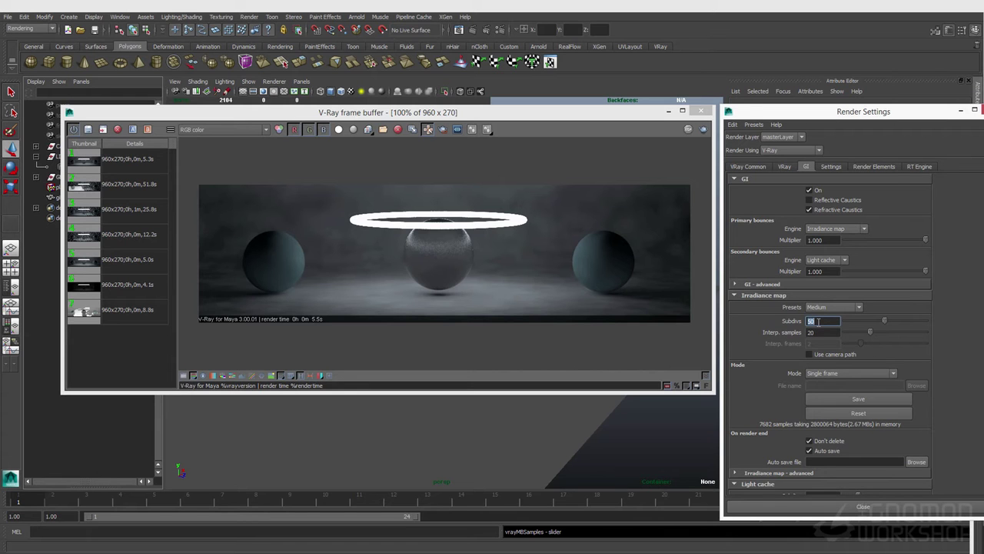
left_click(820, 332)
left_click(819, 322)
scroll(828, 425, "down", 1)
left_click(812, 445)
scroll(812, 445, "down", 4)
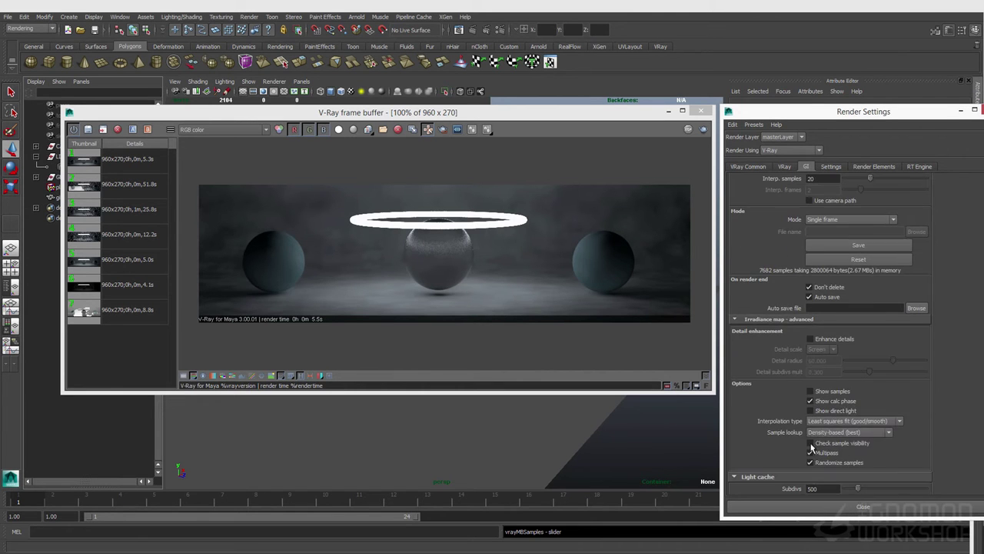
left_click(801, 320)
scroll(804, 375, "up", 3)
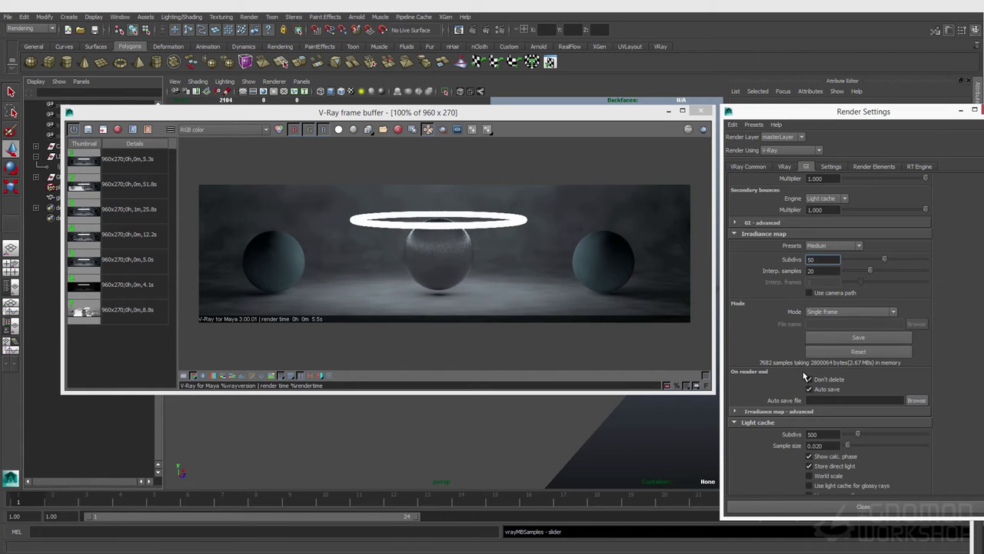
- Set irradiance map Subdivs to 200 and render the frame
left_click(818, 271)
left_click(820, 259)
double_click(820, 260)
type("200")
left_click(700, 129)
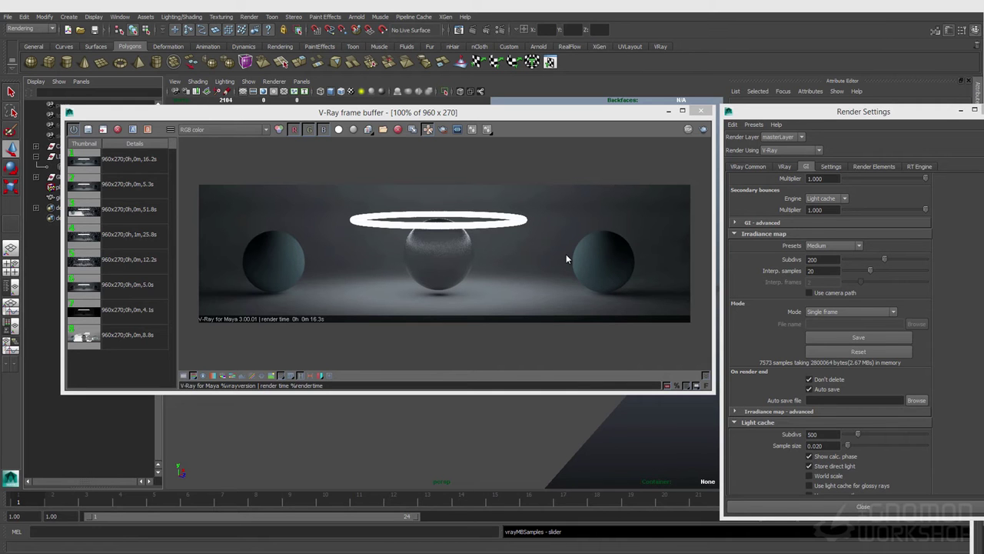
- Change irradiance map Subdivs from 200 to 150 and Interp. samples to 40
double_click(837, 259)
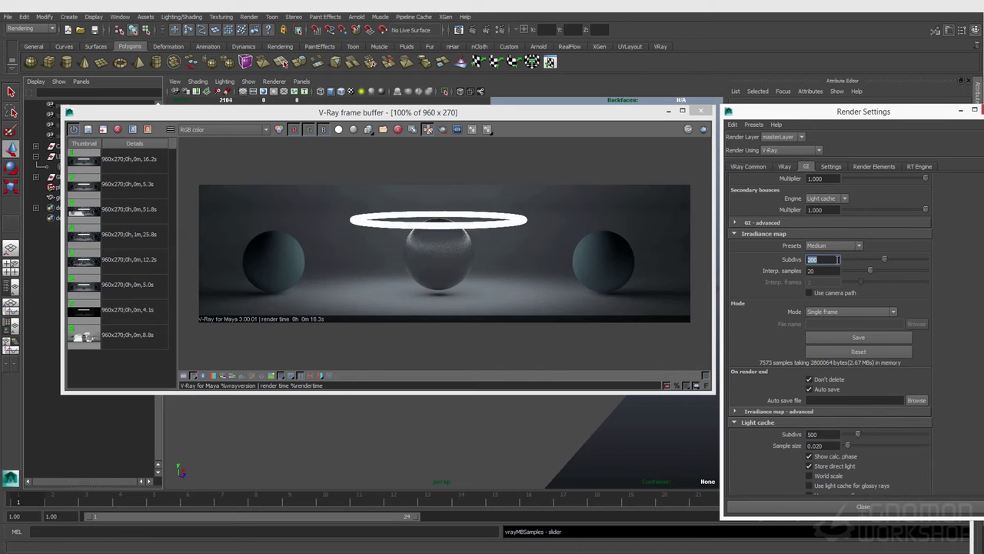
double_click(824, 271)
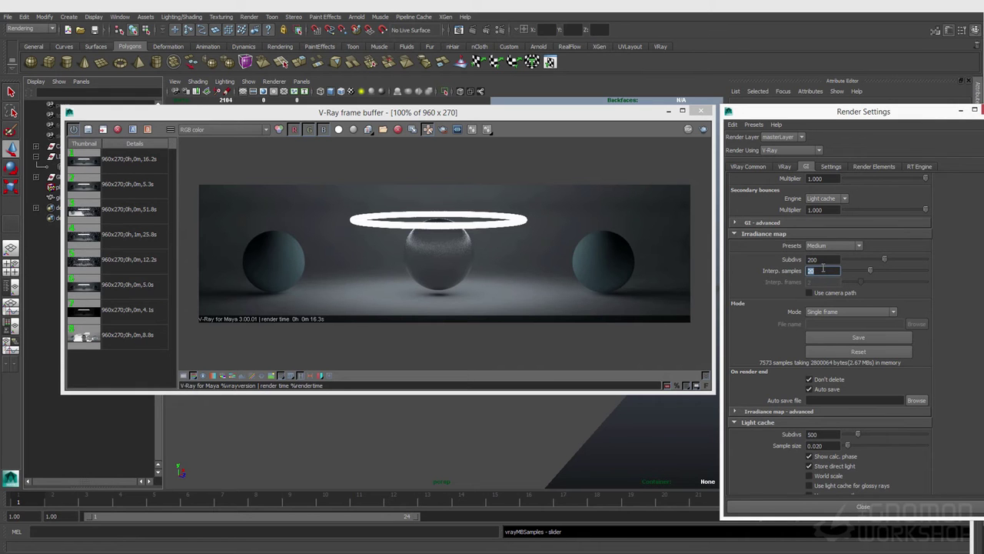
left_click(821, 260)
type("150")
key("Tab")
type("40")
key("Return")
- Turn on region rendering and render a new region on the right side of the image
left_click(441, 132)
left_click(441, 131)
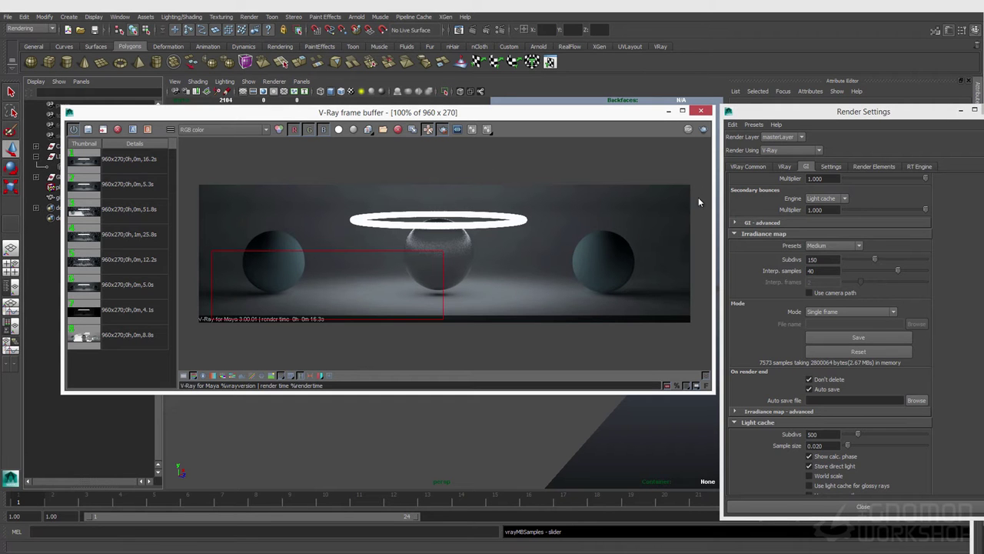
left_click_drag(695, 205, 429, 304)
left_click(706, 130)
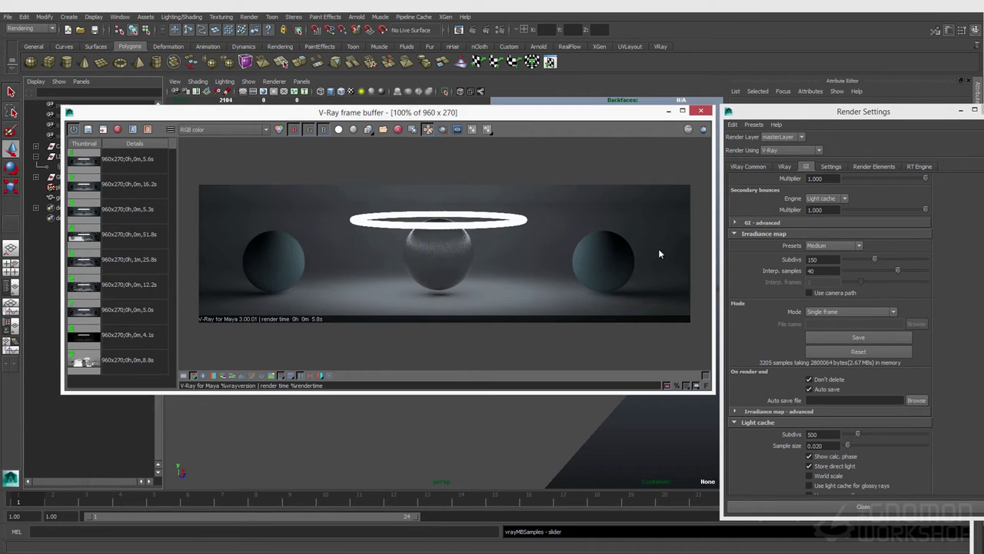
- Raise the irradiance map Interp. samples to 60
scroll(659, 248, "up", 1)
middle_click_drag(648, 217, 632, 233)
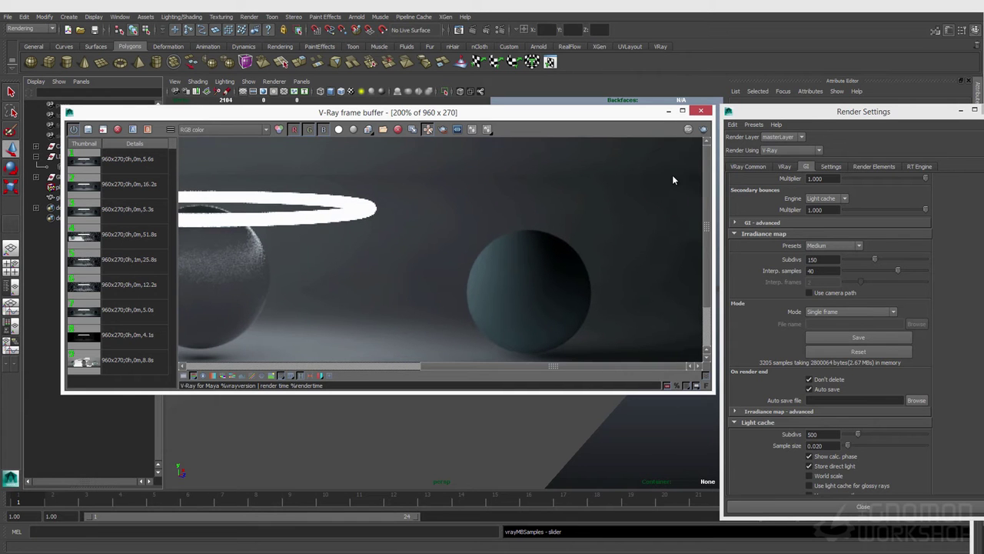
scroll(536, 232, "down", 1)
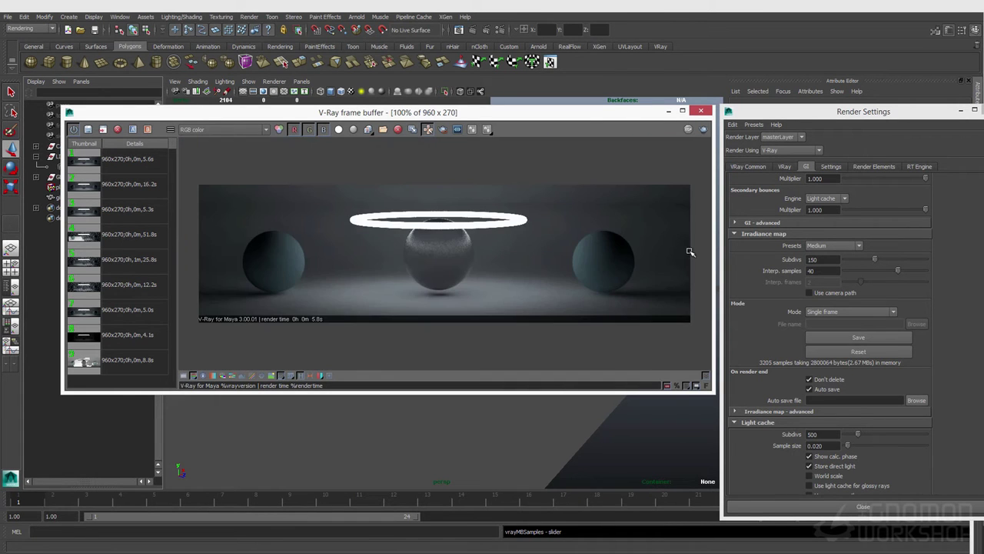
double_click(828, 269)
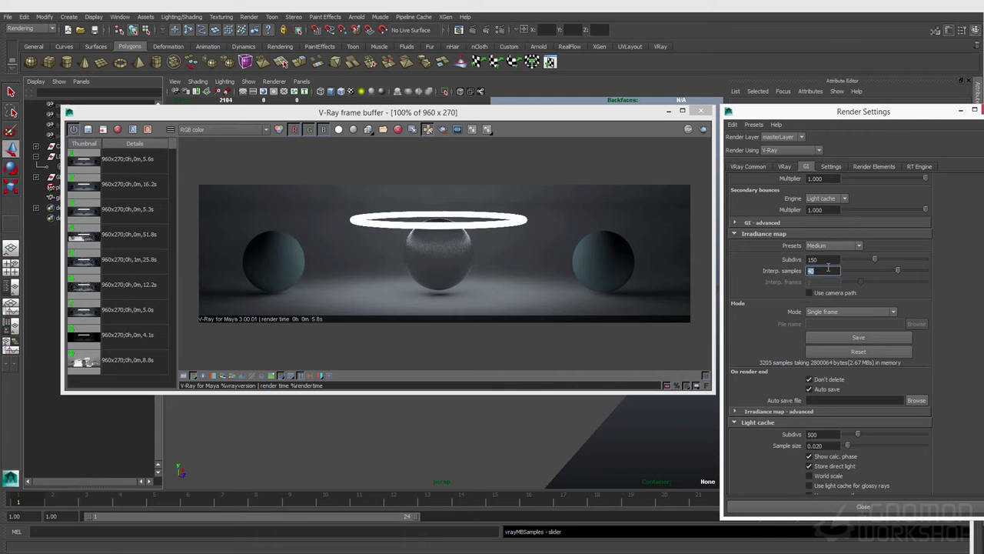
type("60")
key("Return")
- Re-render the region and pick the earlier 16.2s render from the history
left_click(443, 130)
left_click(703, 129)
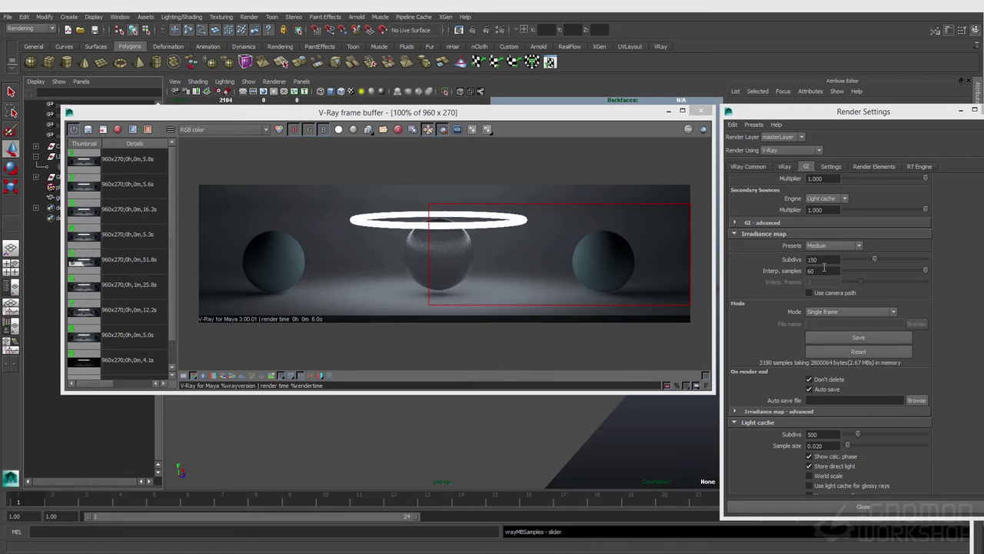
left_click(127, 211)
- Set the 16.2s render as the A image, sweep the wipe line across, then turn compare off
left_click(133, 129)
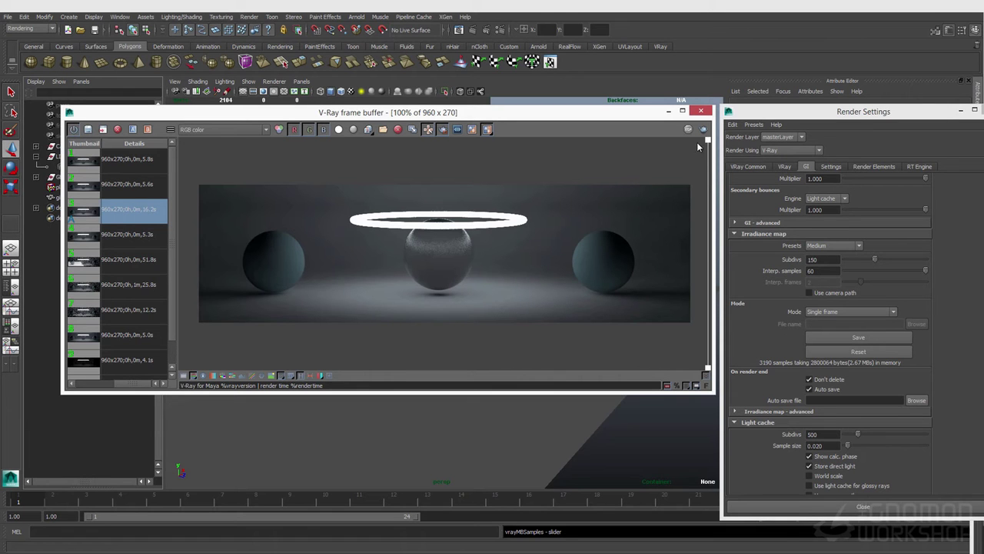
left_click_drag(699, 141, 632, 204)
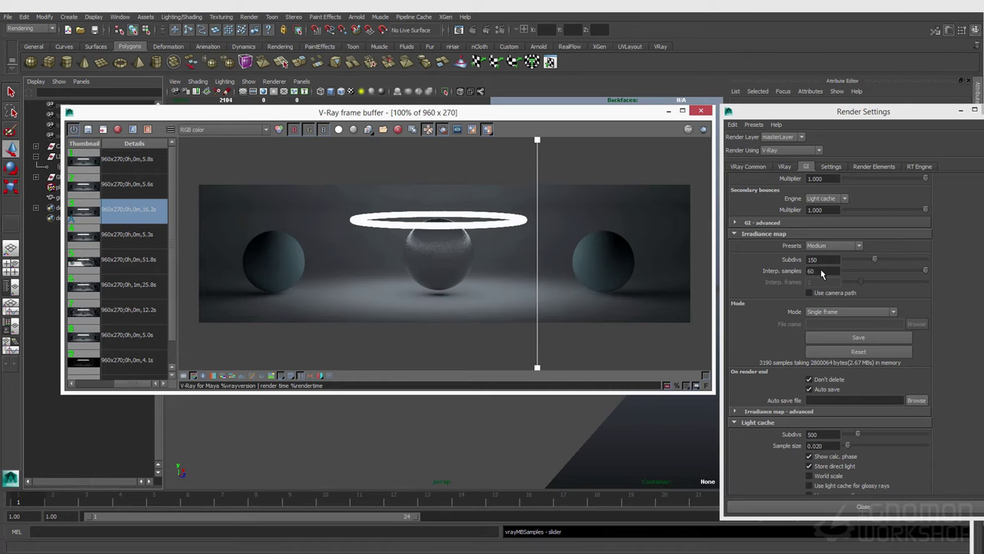
left_click(139, 135)
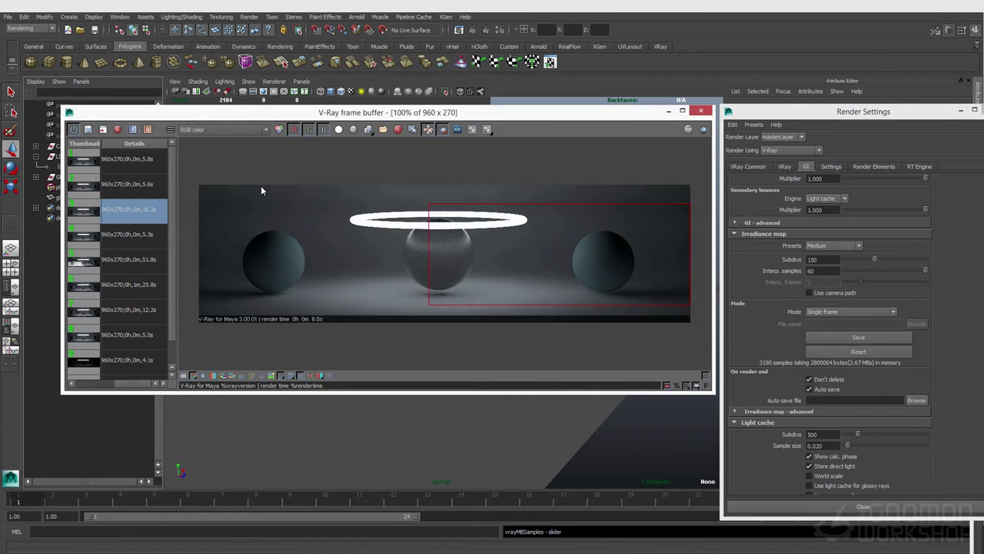
- Lower the irradiance map Interp. samples from 60 to 30
left_click(814, 271)
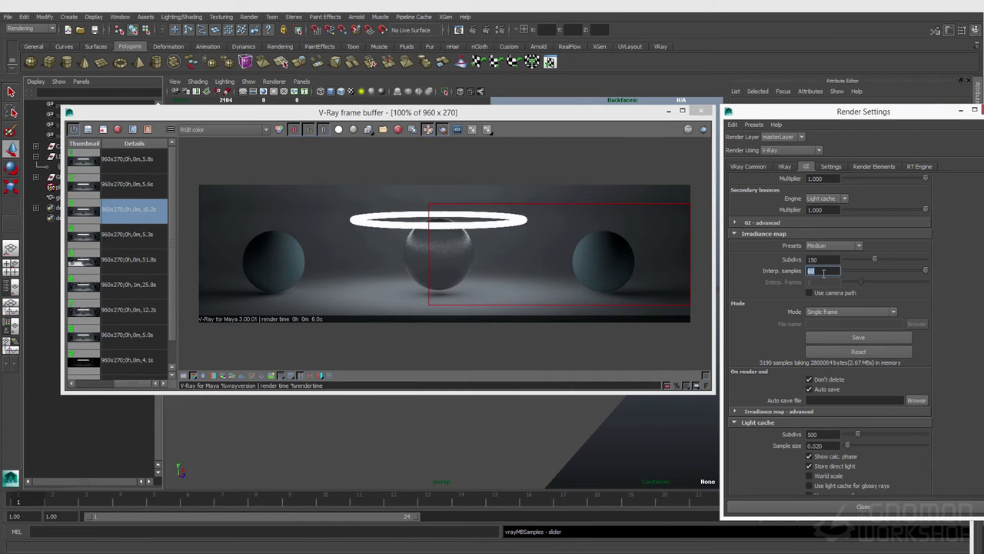
type("30")
key("Return")
left_click(817, 260)
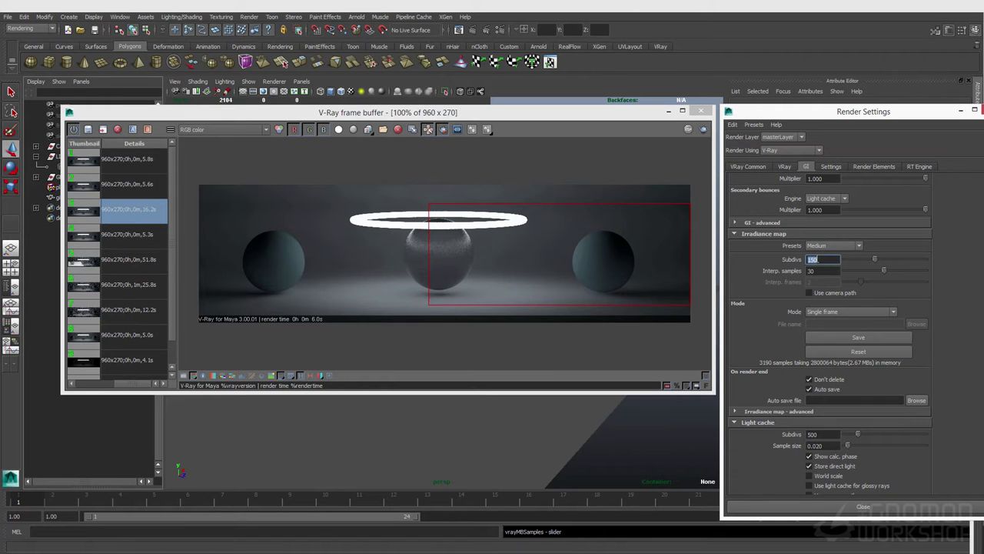
- Change light cache Subdivs from 1920 to 1080 and expand the Light cache advanced rollout
key("Tab")
scroll(815, 275, "down", 5)
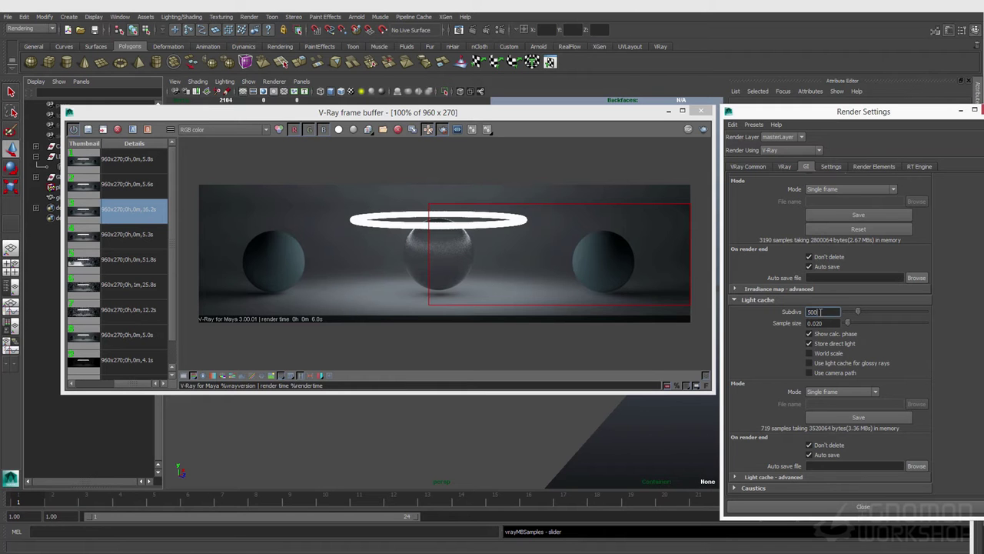
double_click(820, 311)
type("192")
key("Return")
double_click(829, 311)
type("1")
key("Return")
left_click(800, 476)
scroll(800, 475, "down", 3)
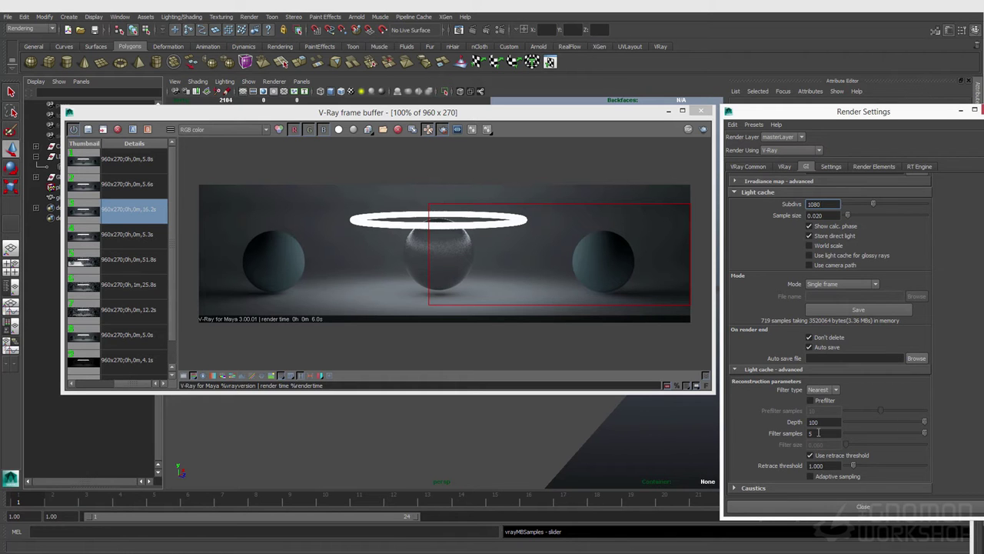
- Collapse the advanced light cache settings and tick Use light cache for glossy rays
double_click(818, 433)
left_click(828, 370)
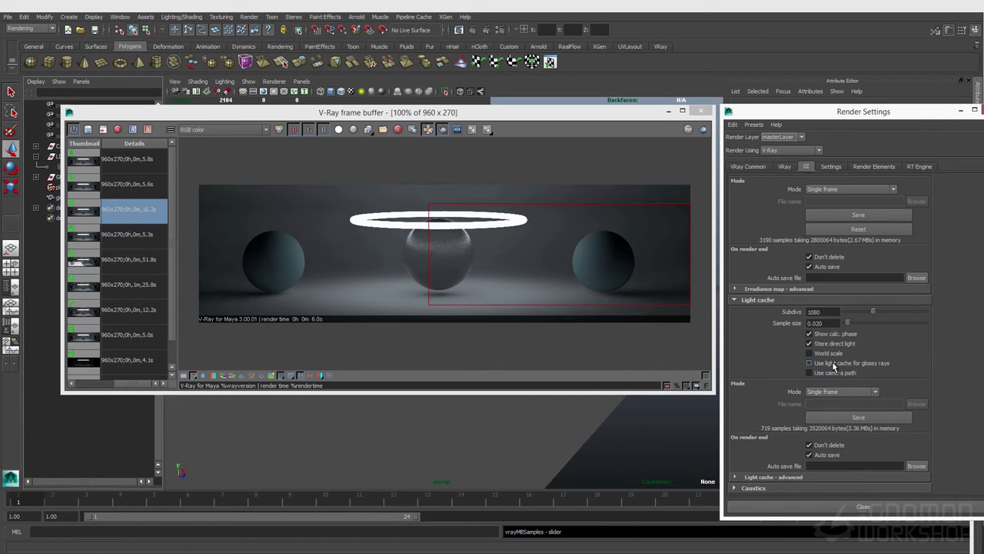
left_click(830, 363)
- Render a region around the centre sphere, then select the 3.6s and 5.8s history entries
left_click_drag(394, 212, 488, 302)
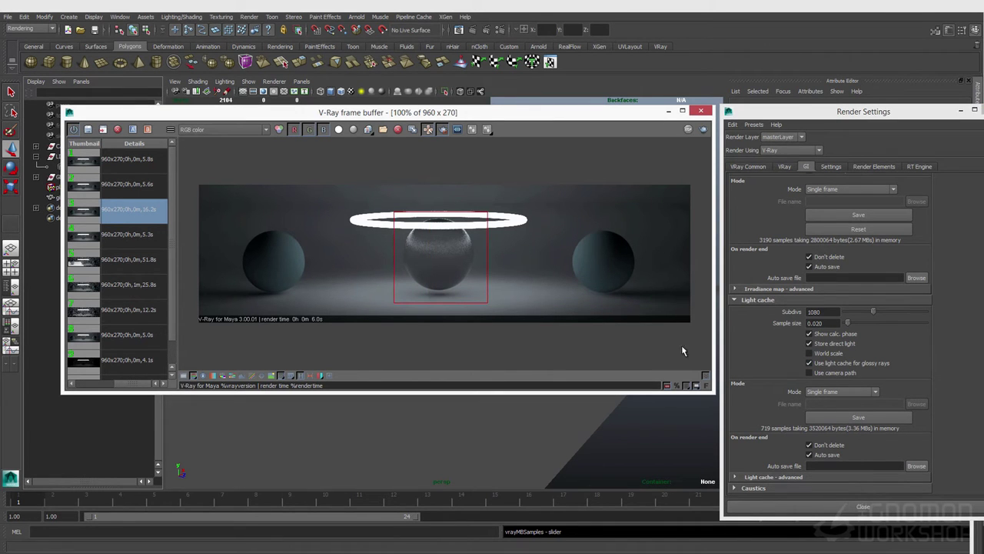
left_click(703, 131)
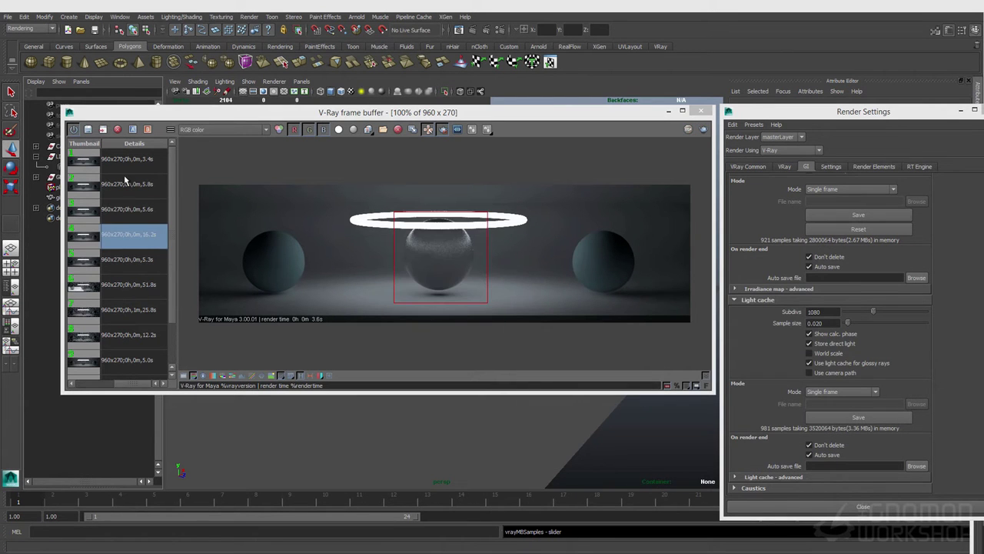
left_click(116, 158)
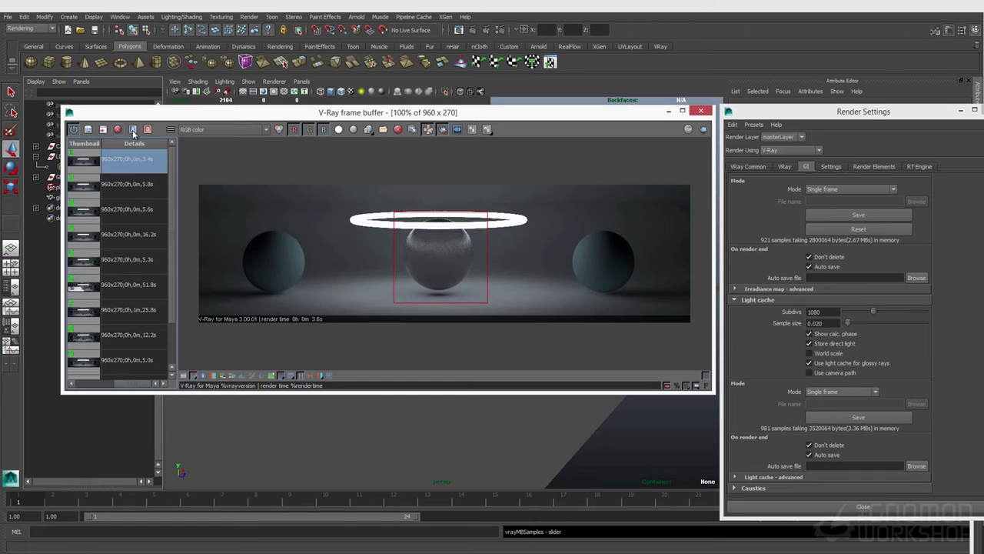
left_click(119, 187)
- Set the 5.8s render as A and sweep the wipe line over the centre sphere
left_click(133, 129)
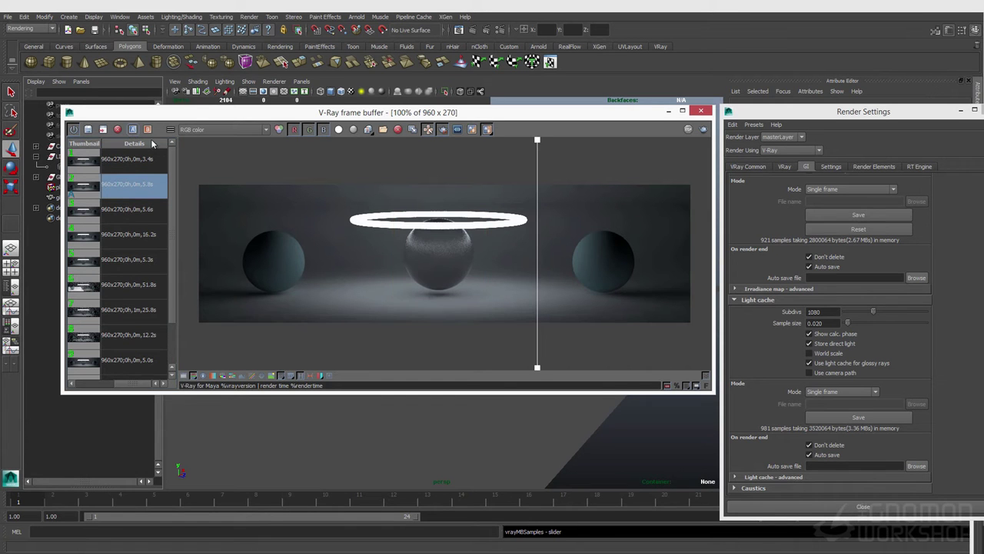
mouse_move(537, 143)
left_mouse_down()
mouse_move(416, 144)
mouse_move(386, 151)
mouse_move(520, 153)
mouse_move(372, 152)
mouse_move(432, 151)
mouse_move(339, 161)
mouse_move(473, 177)
mouse_move(462, 208)
left_mouse_up()
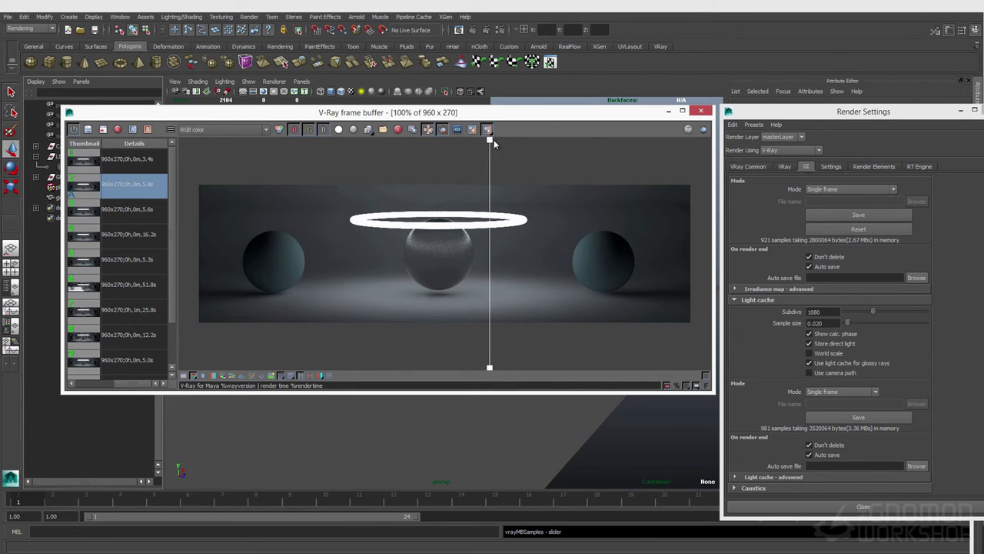
left_click_drag(459, 151, 390, 203)
left_click_drag(487, 219, 494, 231)
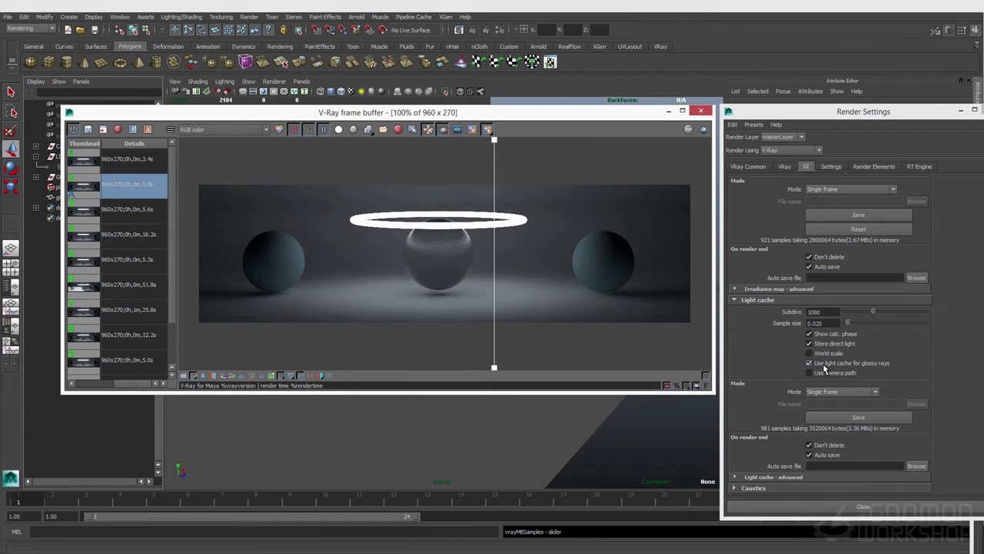
- Expand and then collapse the advanced irradiance map settings
scroll(825, 369, "up", 3)
left_click(801, 410)
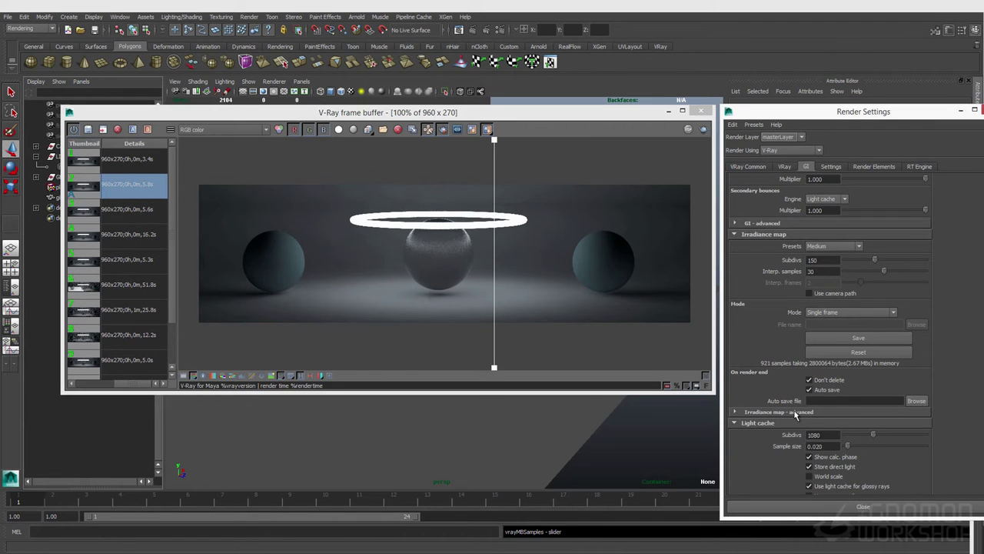
scroll(792, 407, "down", 2)
scroll(791, 406, "down", 2)
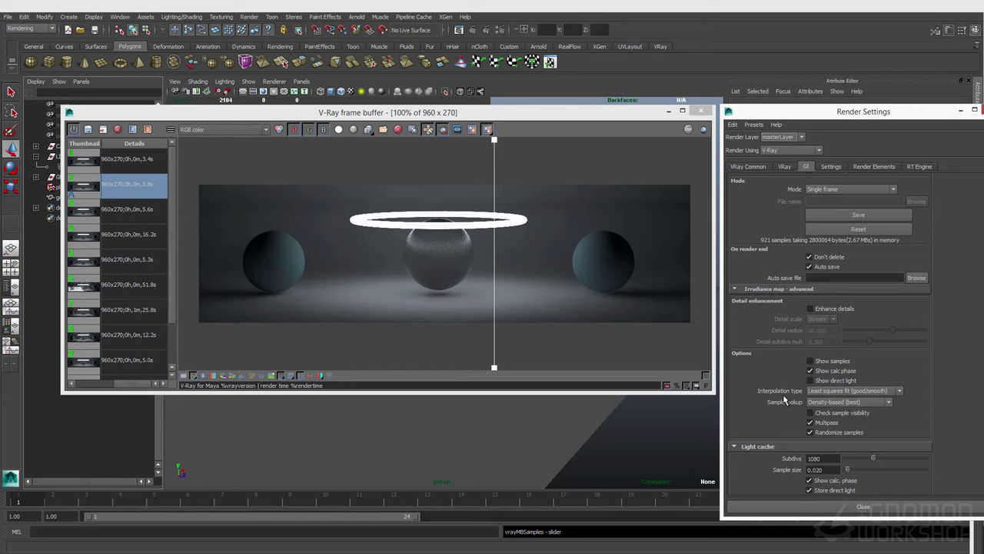
left_click(800, 289)
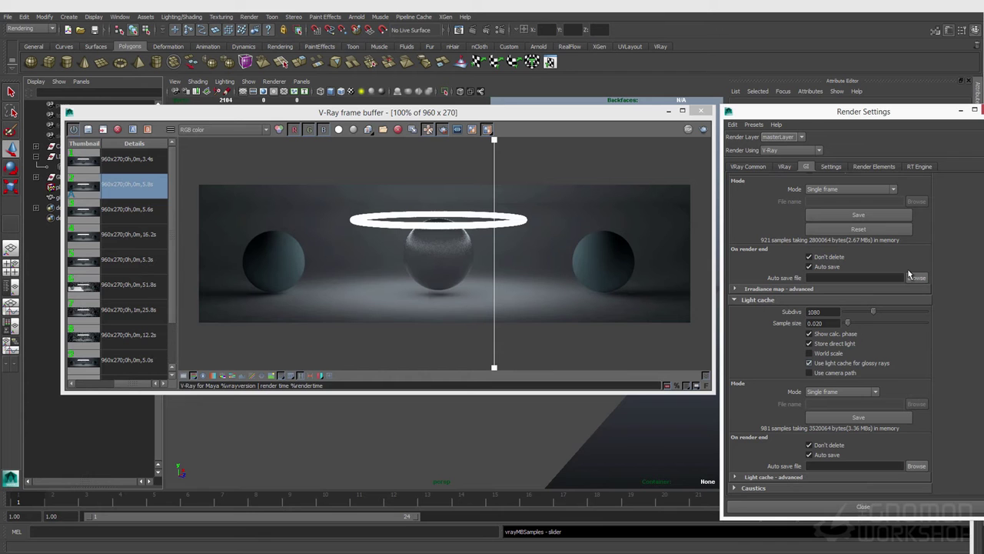
- Select the centre sphere, close Render Settings, and show its VRayMtl7 material attributes
left_click_drag(339, 118, 359, 373)
left_click(444, 315)
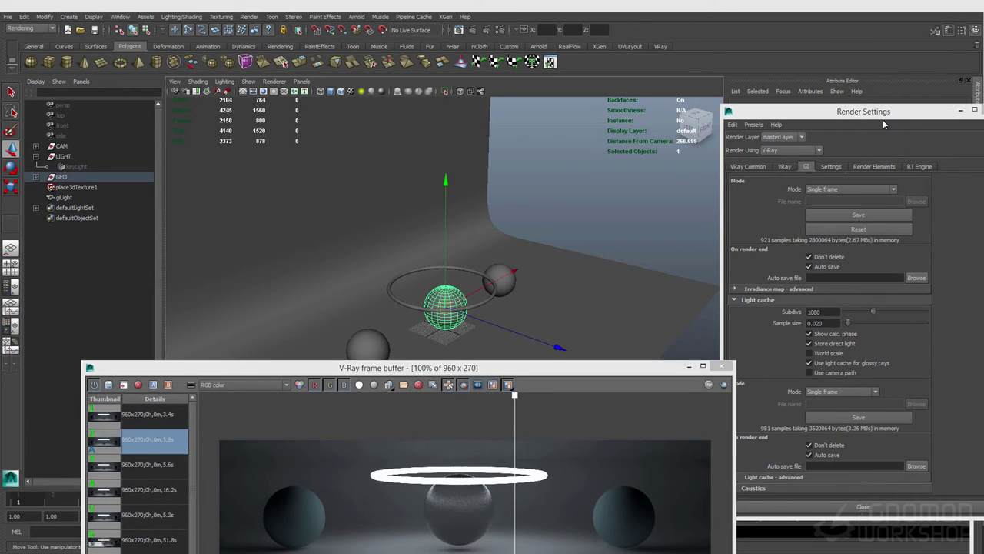
left_click_drag(886, 115, 815, 116)
left_click(916, 113)
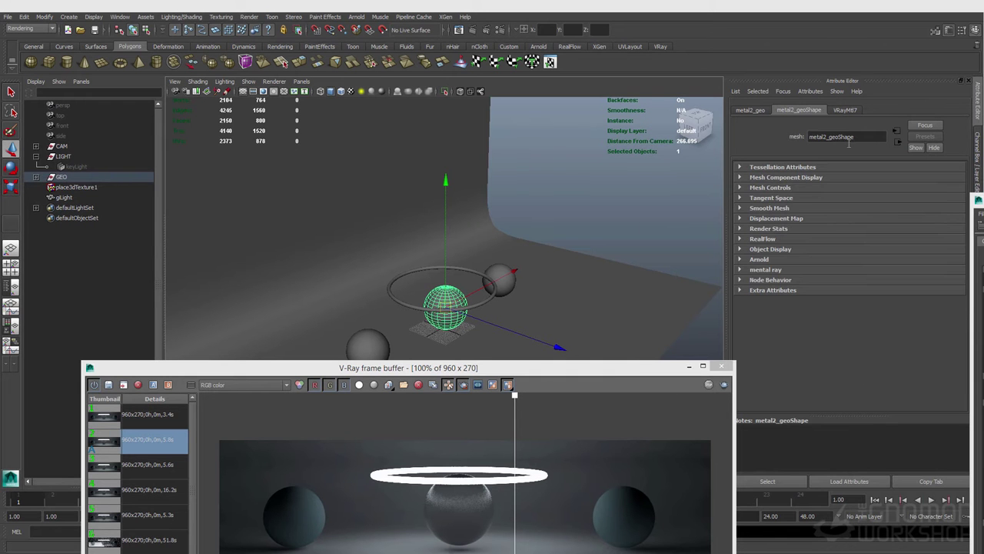
left_click(845, 109)
scroll(845, 338, "down", 8)
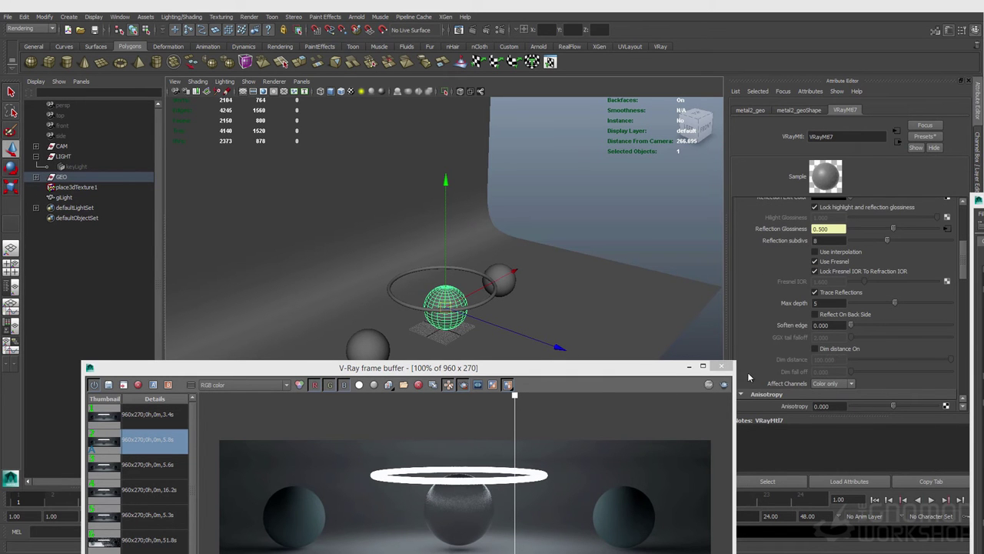
left_click_drag(668, 367, 656, 157)
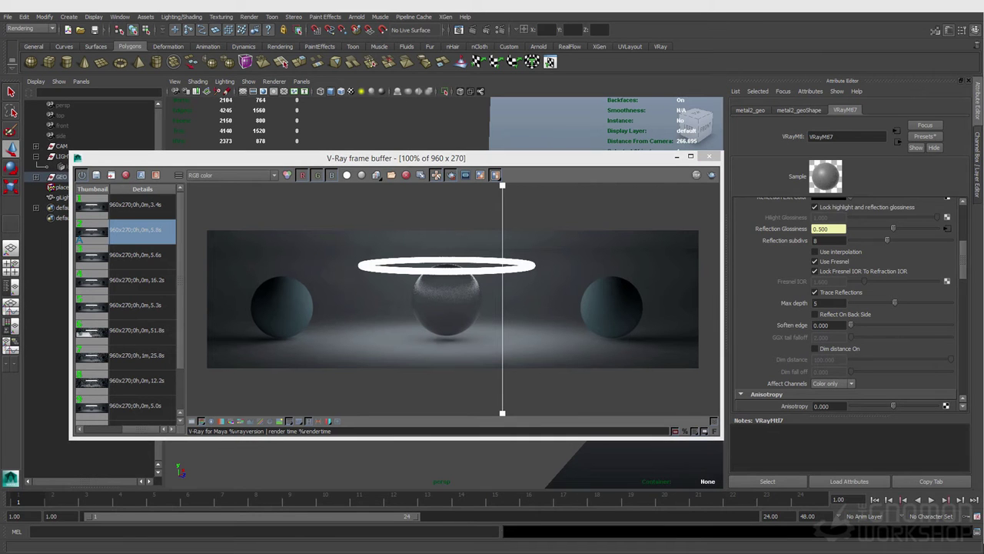
- Set Reflection subdivs to 32 and re-render the region around the centre sphere
left_click(820, 240)
type("32")
left_click(163, 191)
left_click(711, 174)
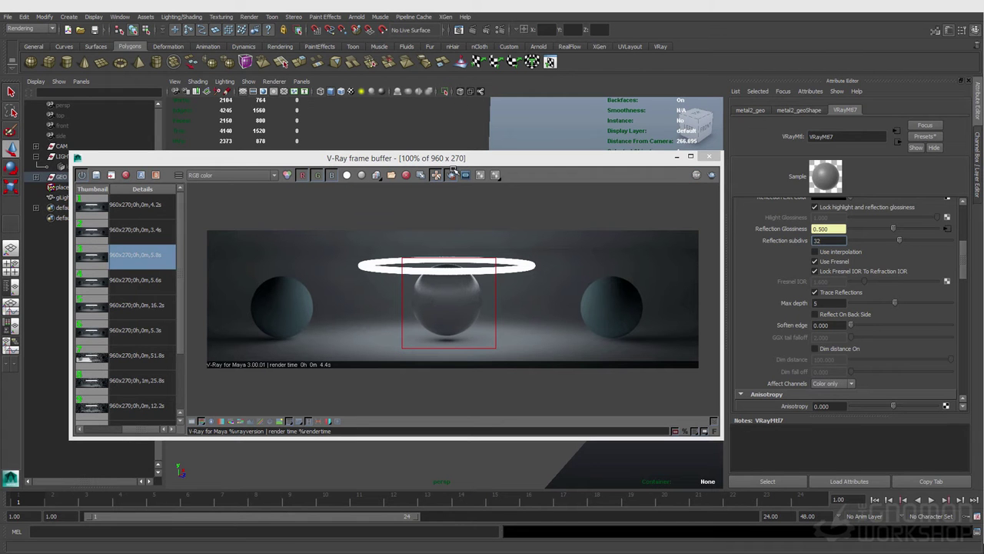
- Turn off Use light cache for glossy rays and re-render the last region
left_click(355, 30)
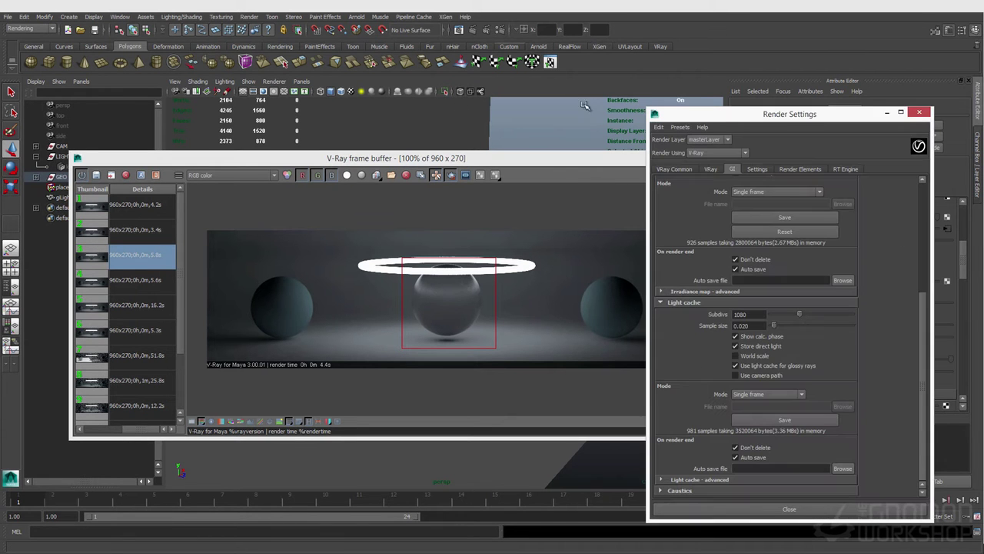
left_click(757, 368)
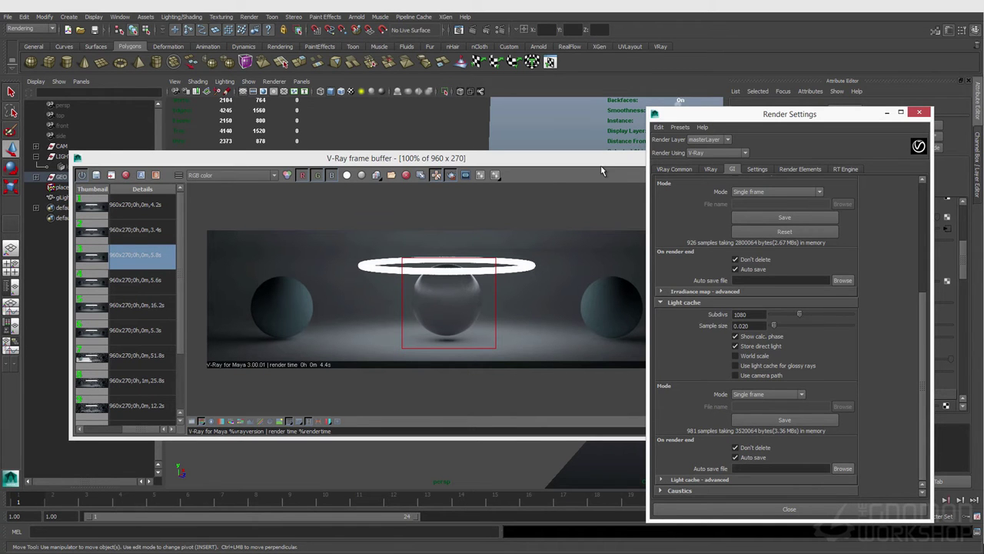
left_click(602, 171)
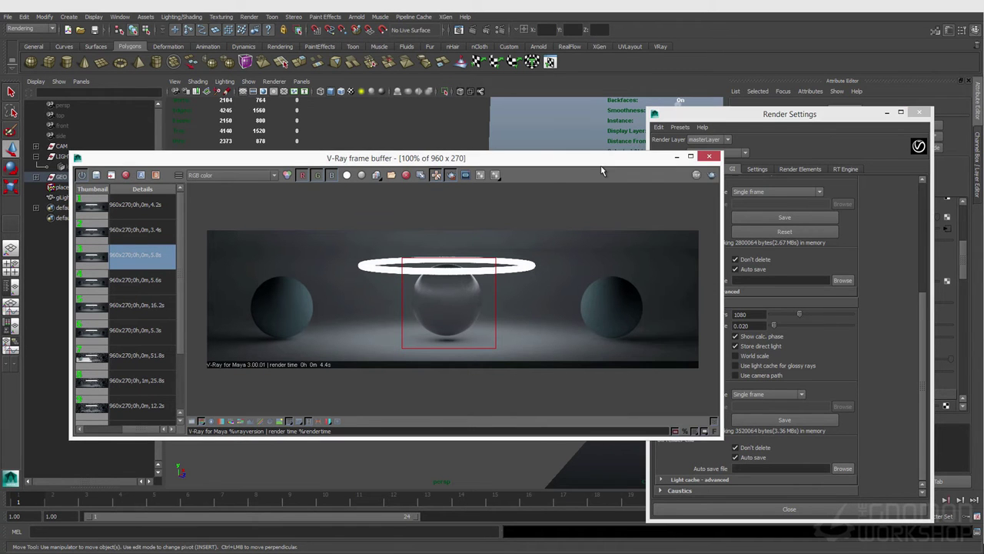
left_click(712, 177)
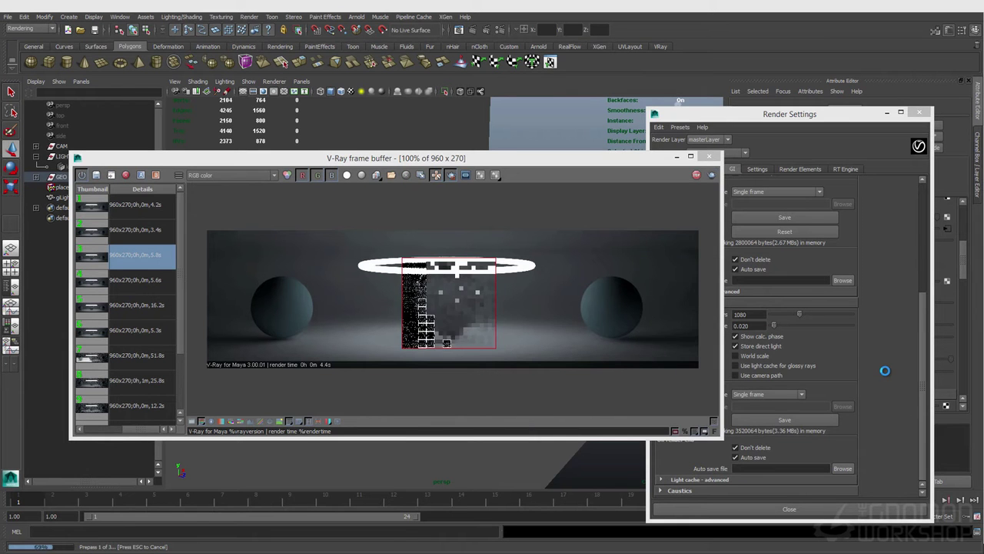
- Expand the advanced light cache settings, then raise the frame buffer and zoom to 200%
left_click(885, 370)
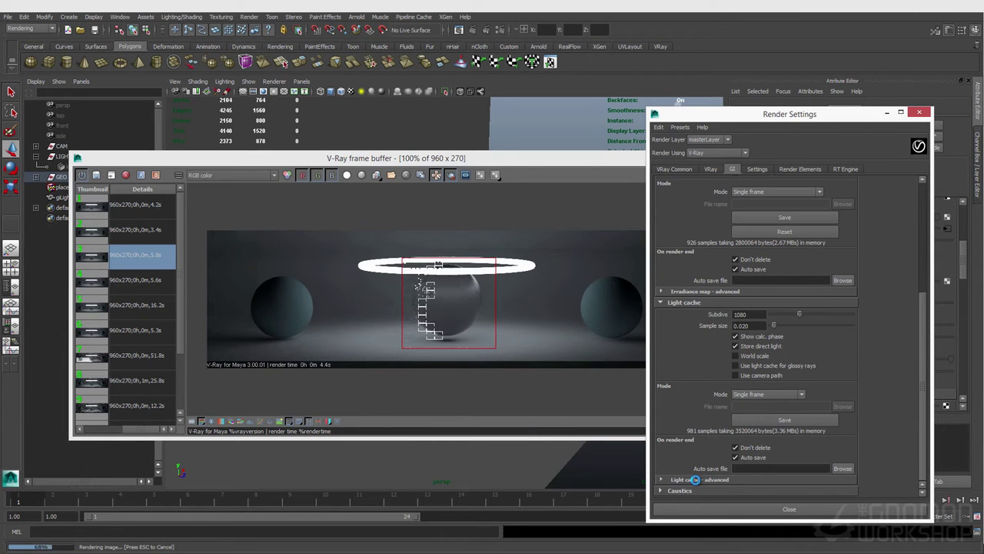
left_click(695, 479)
scroll(689, 469, "down", 3)
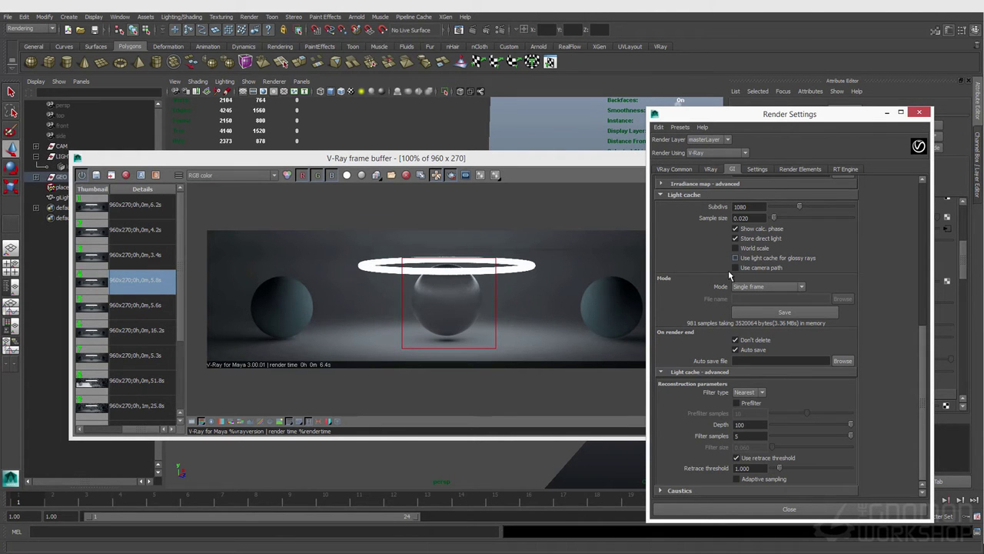
left_click(404, 163)
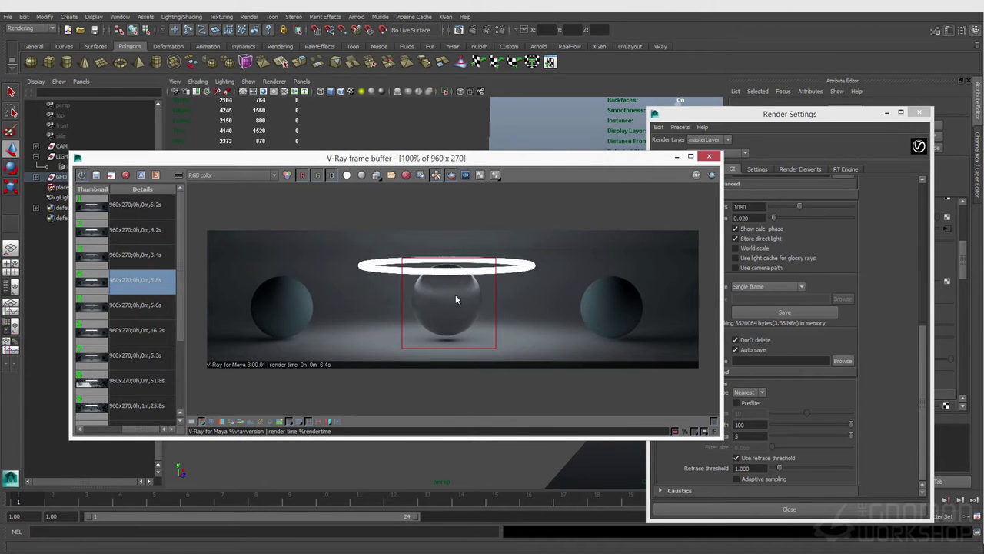
scroll(460, 297, "up", 1)
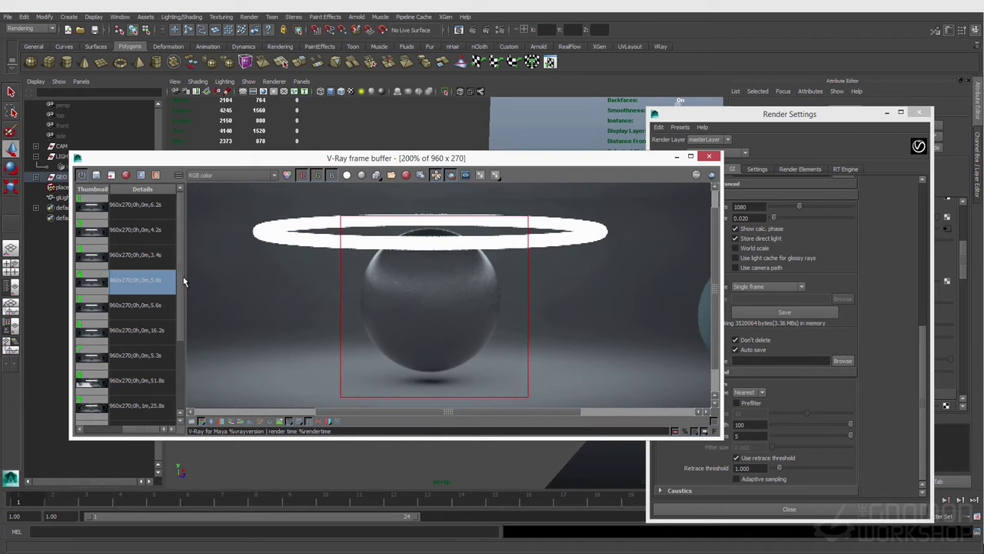
- Compare the 6.2s and 4.2s renders with an A/B split, sweeping it across the spheres
left_click(132, 230)
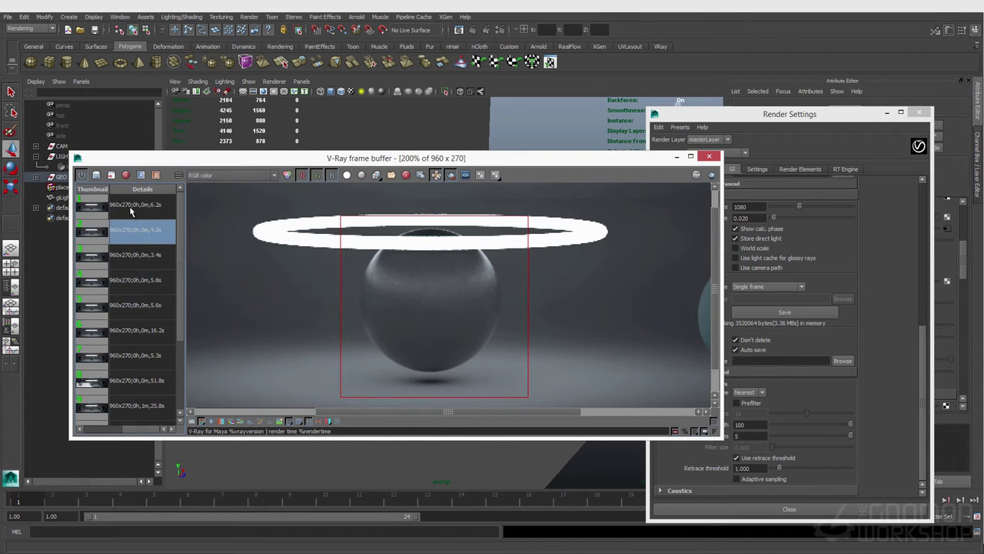
left_click(125, 206)
left_click(132, 229)
left_click(141, 175)
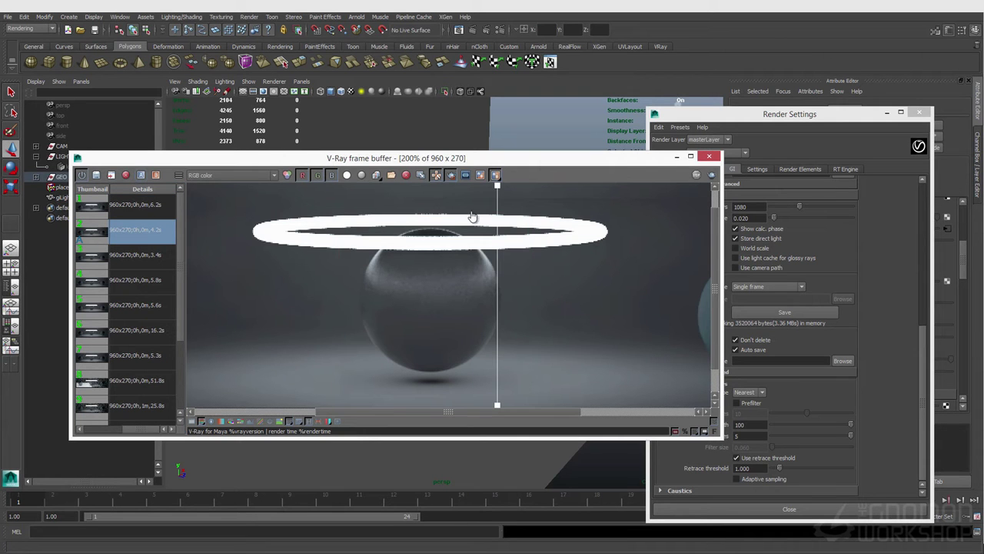
left_click_drag(497, 188, 547, 188)
left_click_drag(384, 215, 344, 196)
left_click_drag(489, 203, 463, 208)
scroll(465, 210, "down", 2)
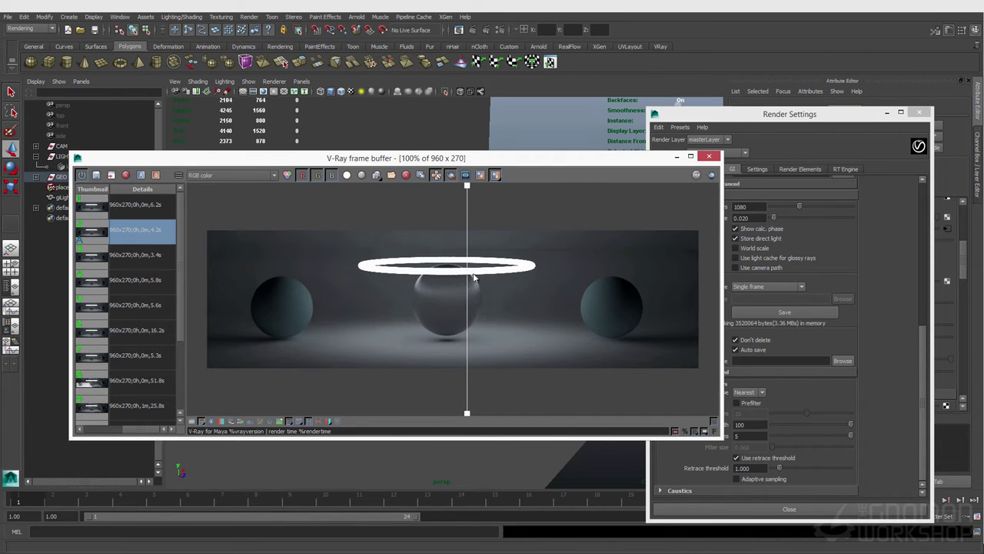
- Turn Use light cache for glossy rays back on and re-render the region
left_click(869, 426)
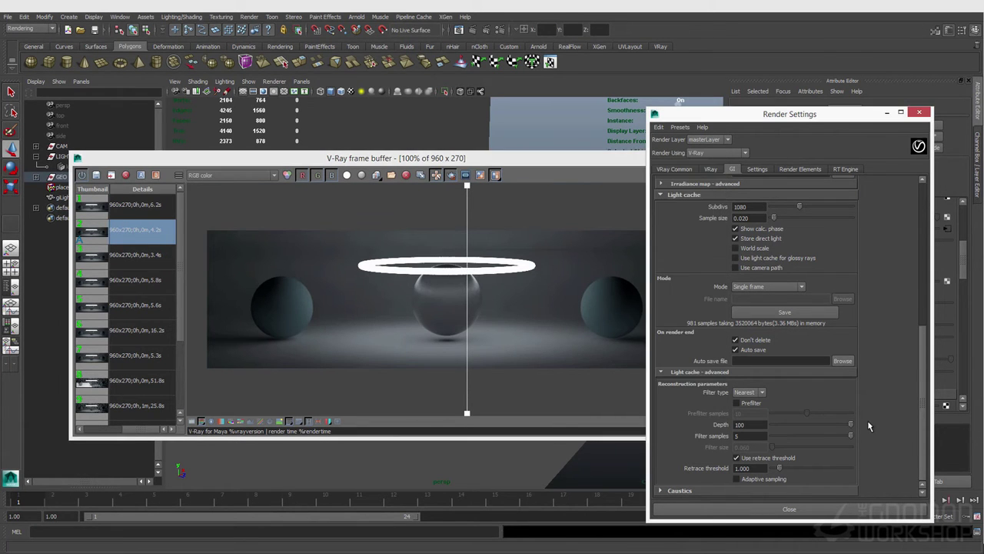
left_click(767, 261)
left_click(530, 159)
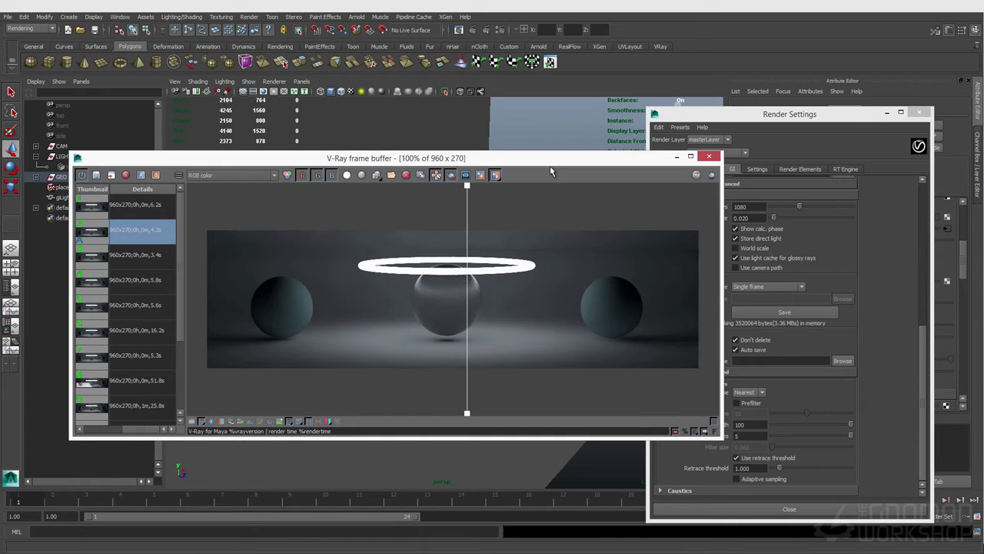
left_click(712, 175)
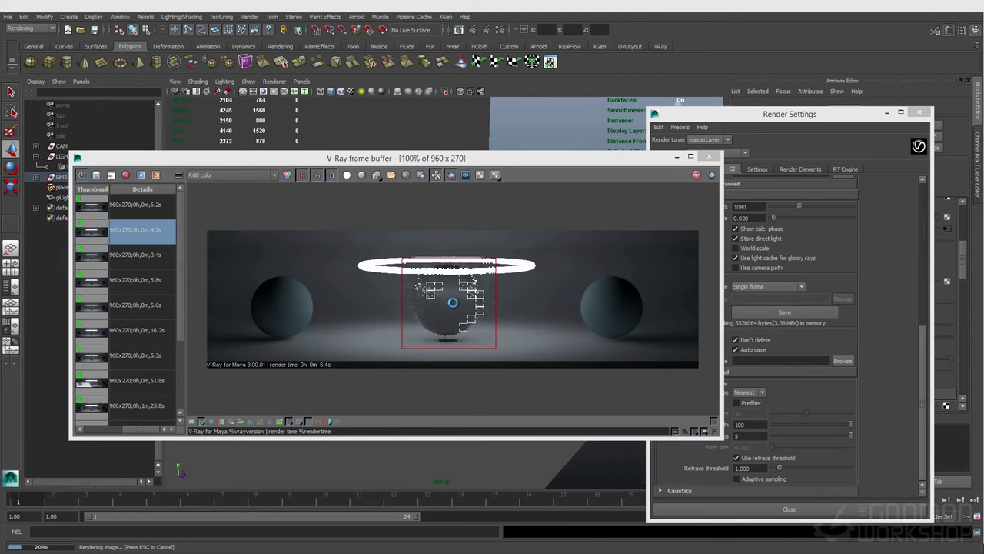
- Move the light sphere down-left between the centre and right spheres, then check the refining render
left_click_drag(339, 157, 535, 356)
left_click(478, 306)
key("q")
left_click(507, 285)
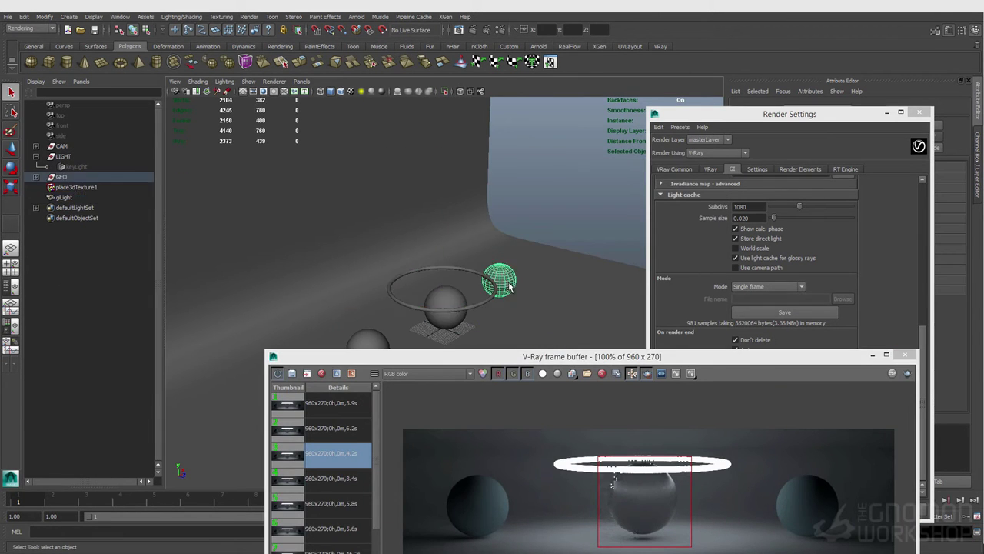
key("w")
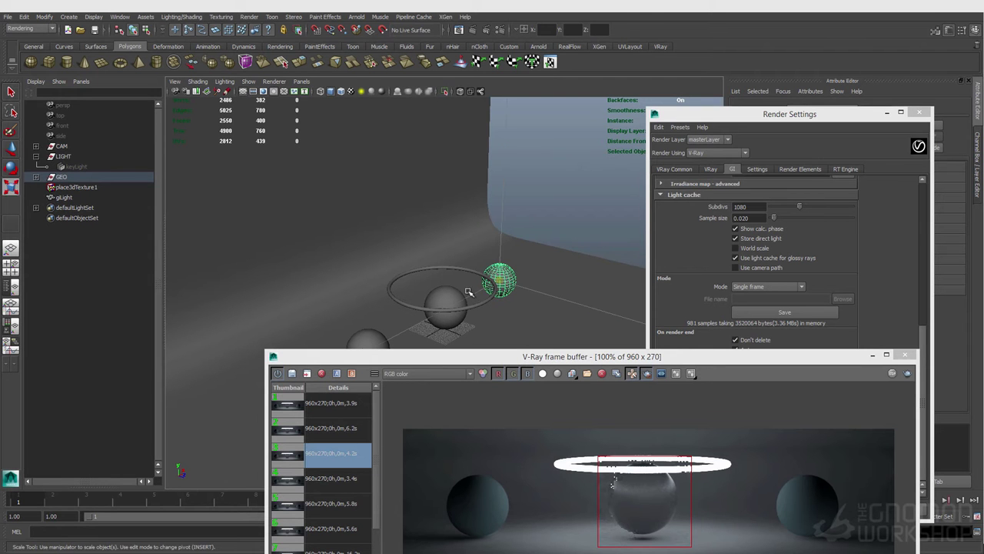
left_click_drag(509, 279, 481, 289)
key("r")
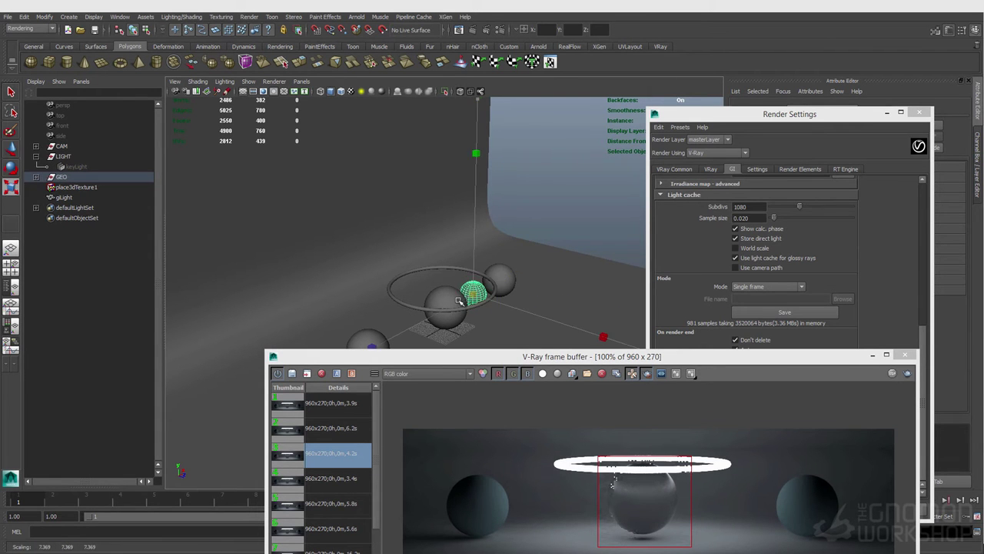
key("w")
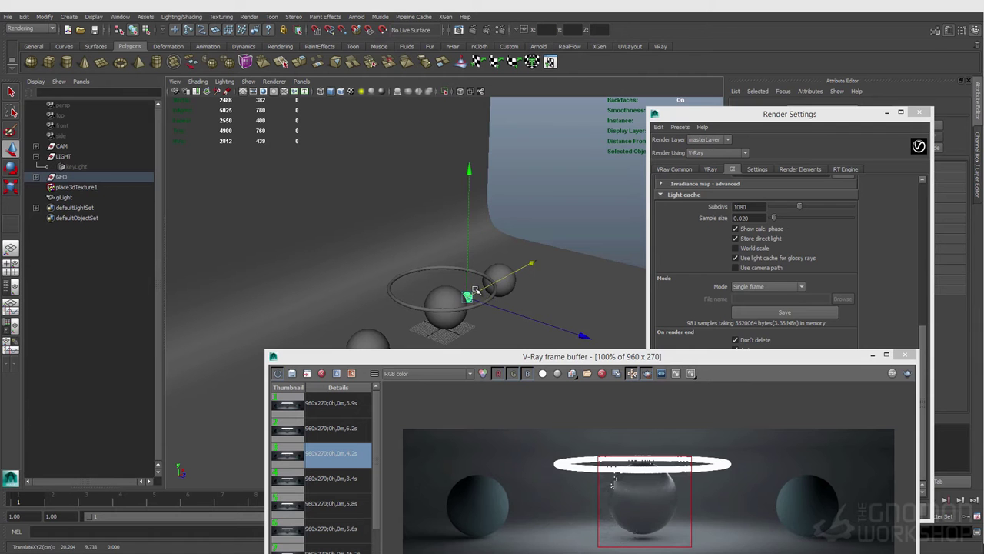
left_click_drag(710, 359, 639, 219)
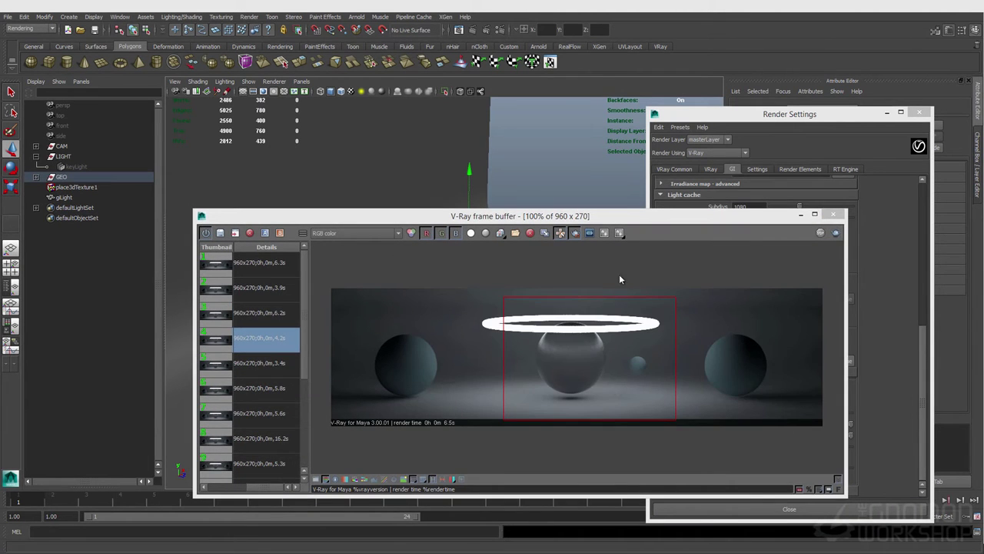
left_click(888, 332)
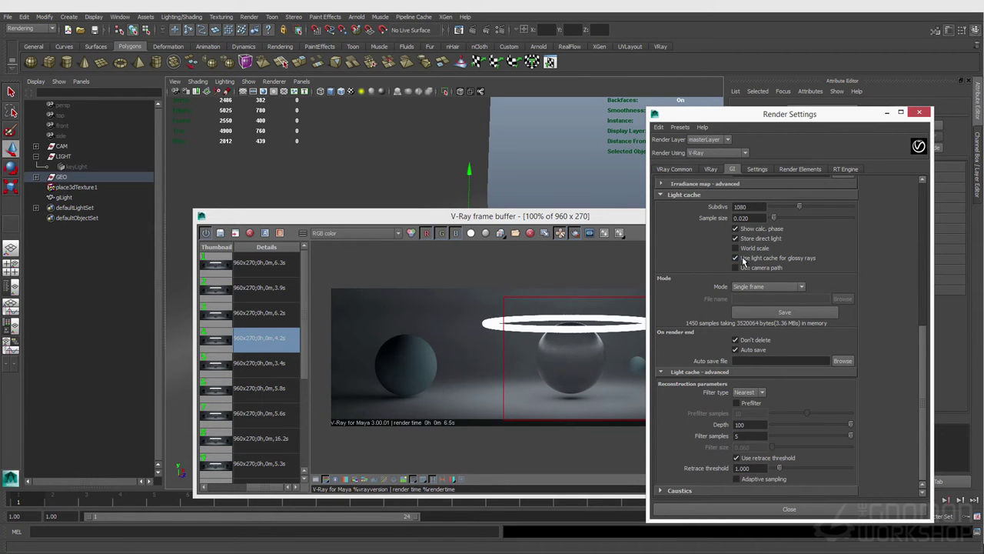
- Collapse the Light cache rollout to bring the advanced Irradiance map options into view
scroll(824, 383, "up", 2)
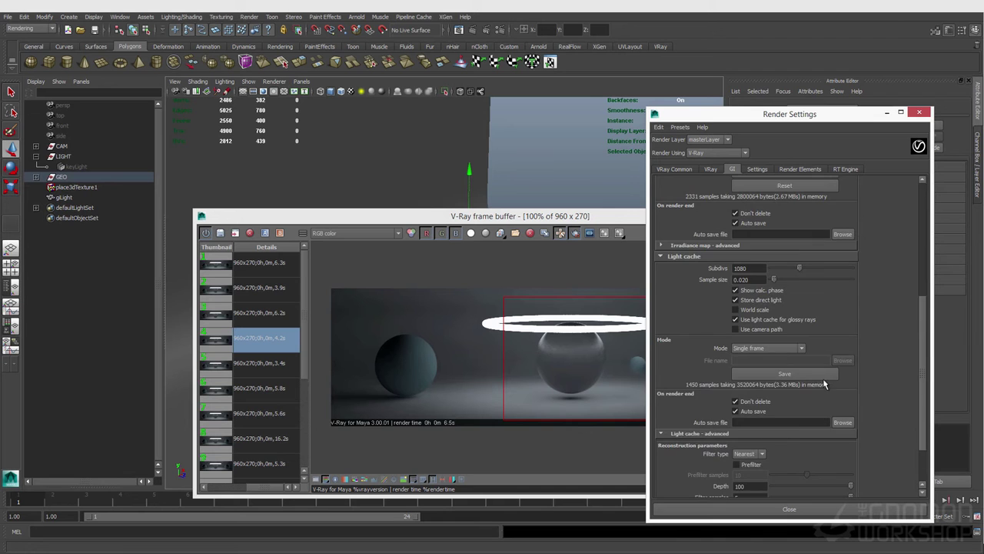
left_click(720, 256)
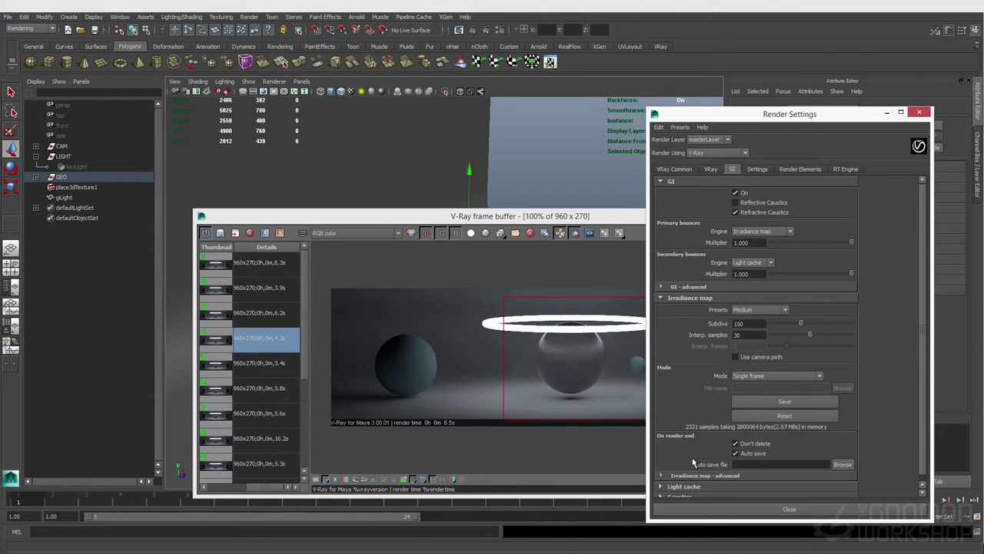
scroll(691, 454, "down", 5)
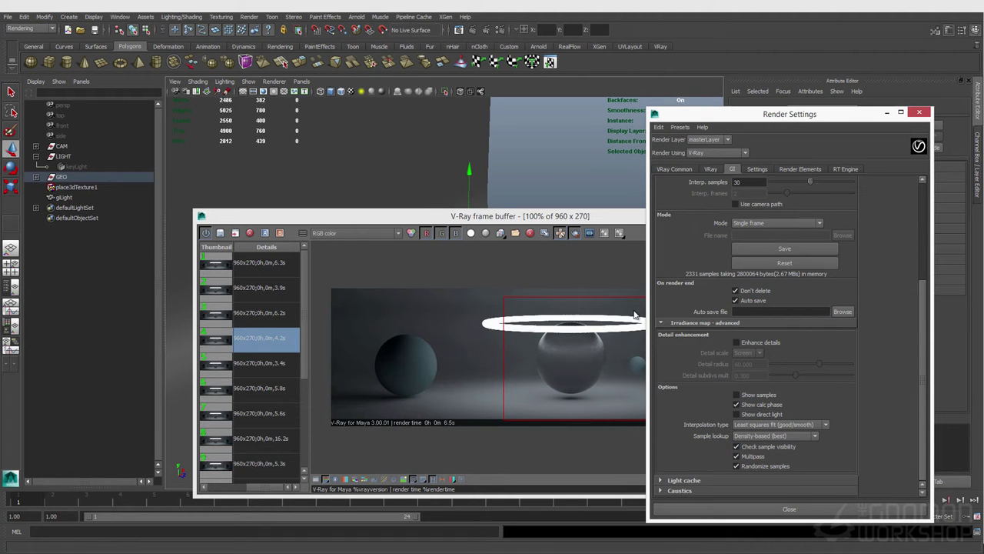
- Enlarge the frame buffer's render region over the right half of the image and render it
left_click_drag(572, 223, 539, 217)
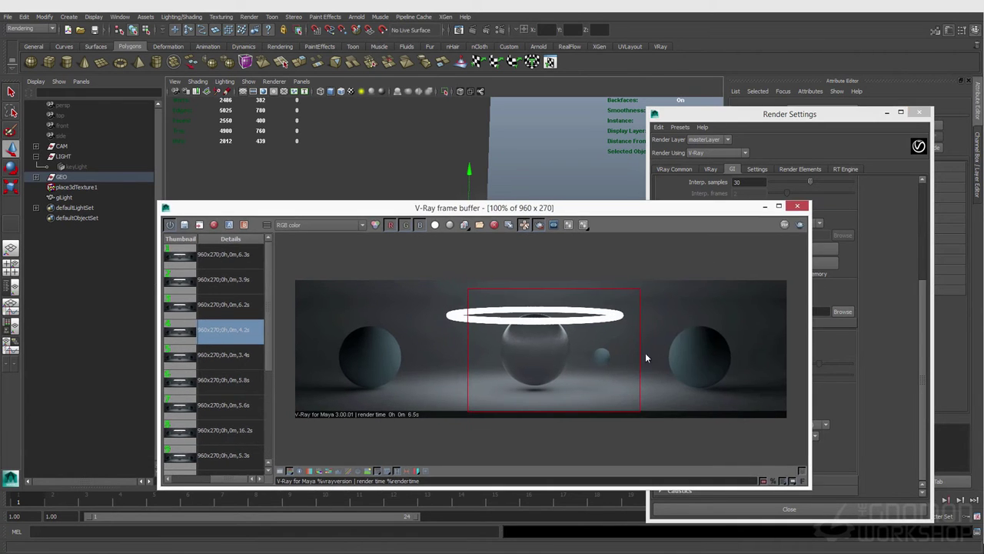
left_click_drag(774, 412, 818, 398)
left_click(798, 224)
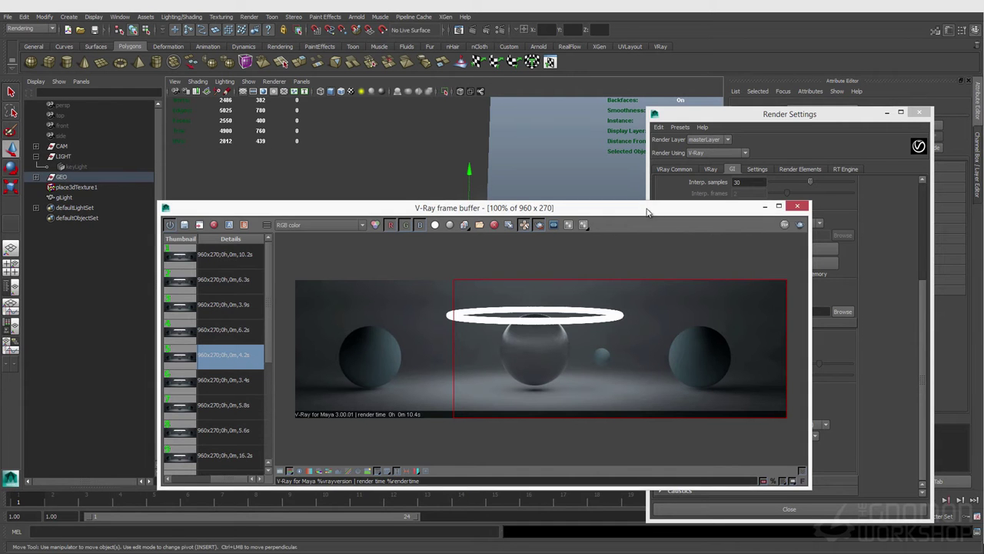
- Redraw the region over the left side, uncheck 'Check sample visibility', and render that region
left_click_drag(484, 207, 540, 217)
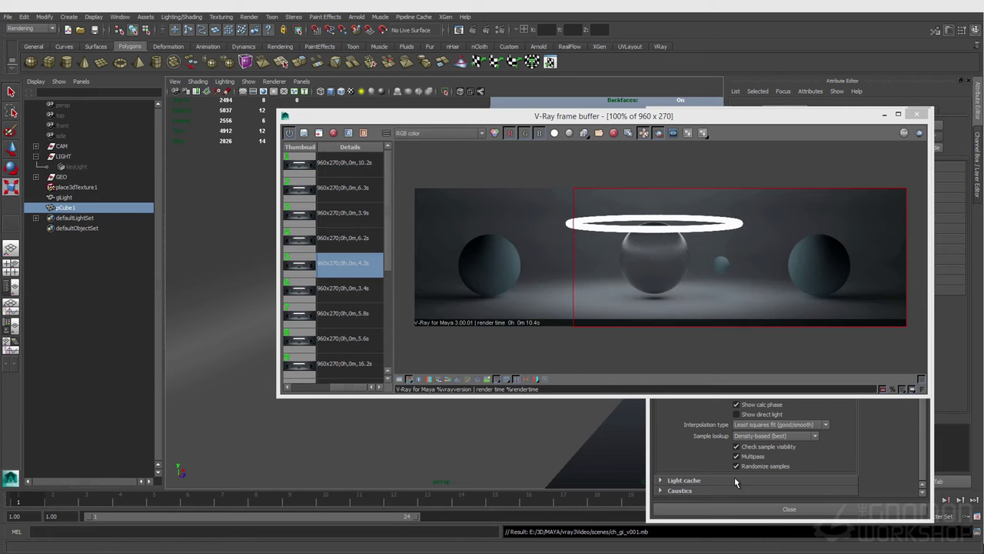
left_click_drag(415, 188, 761, 325)
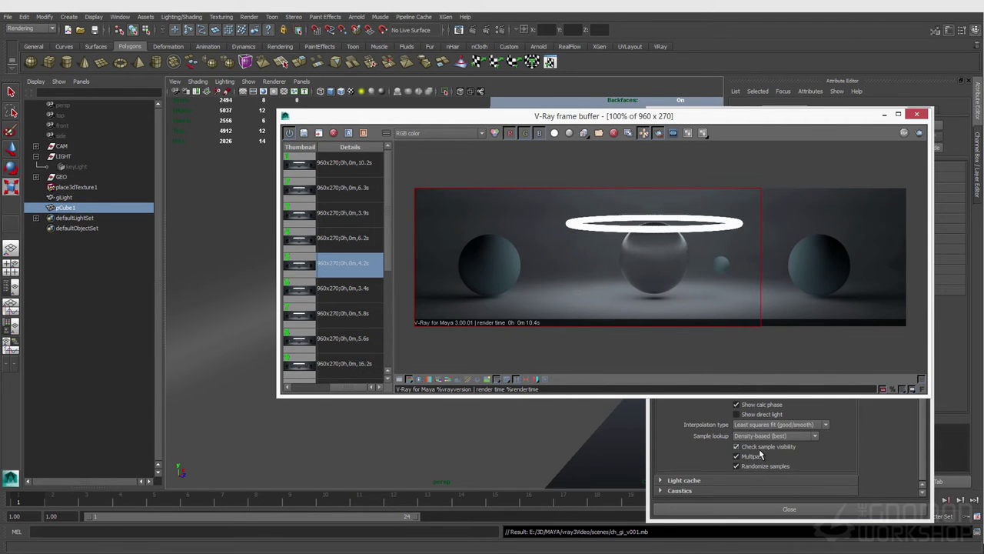
left_click(757, 448)
left_click(609, 117)
left_click(922, 132)
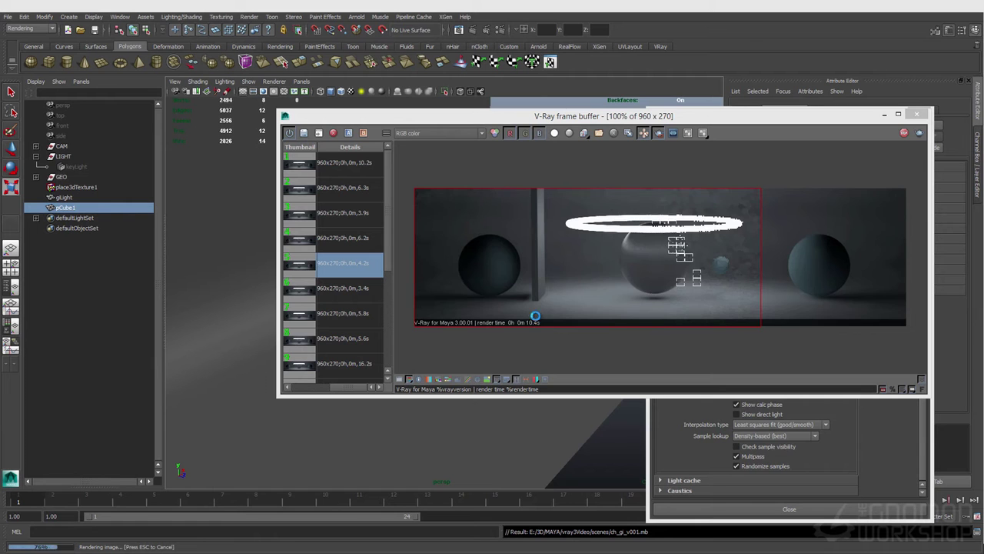
scroll(532, 315, "up", 2)
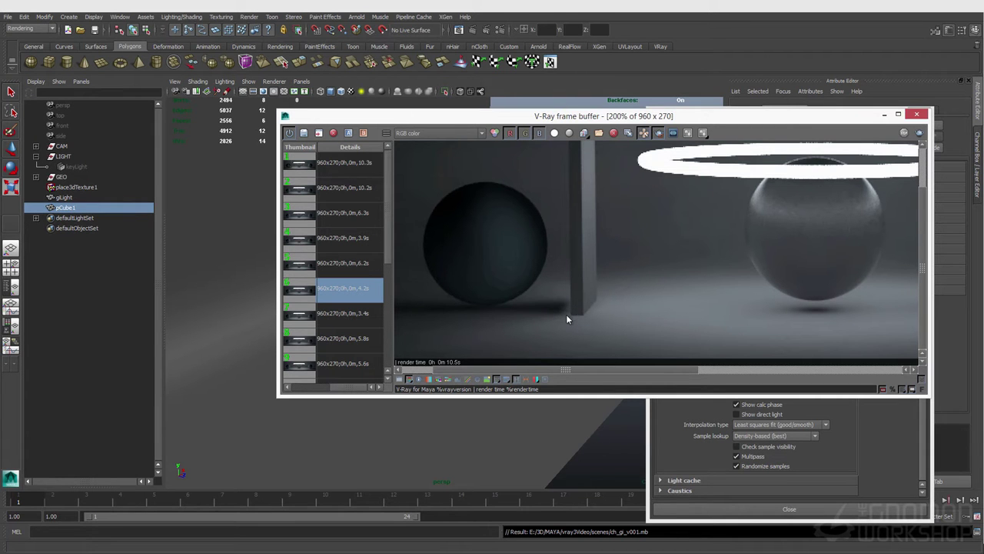
- Re-enable 'Check sample visibility' and re-render the left region, finishing in about 8.2 s
left_click(742, 447)
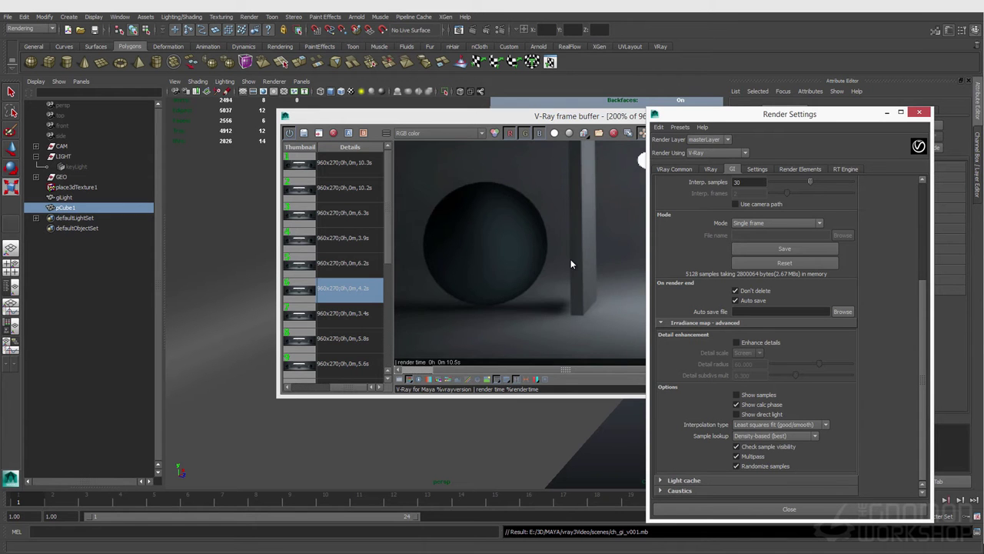
scroll(570, 259, "down", 1)
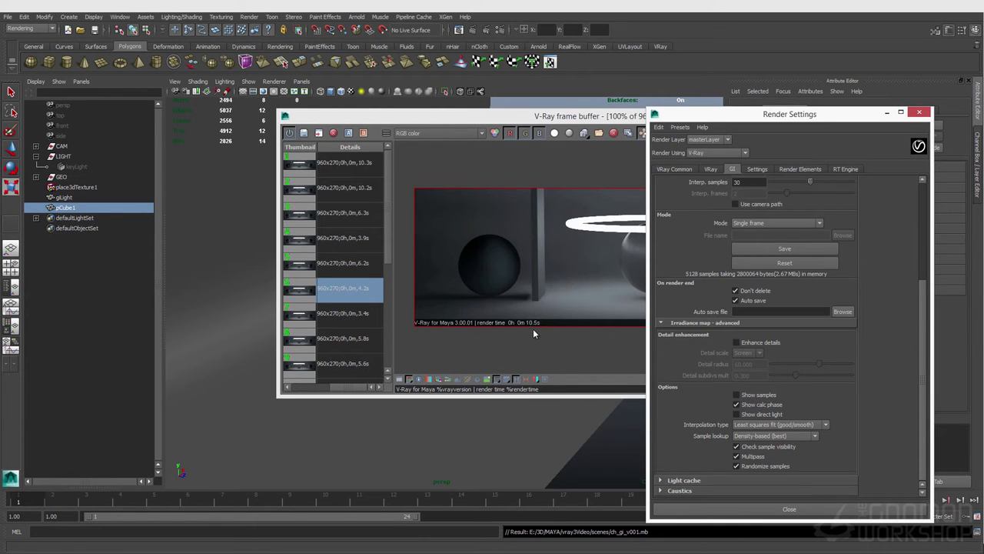
left_click(586, 116)
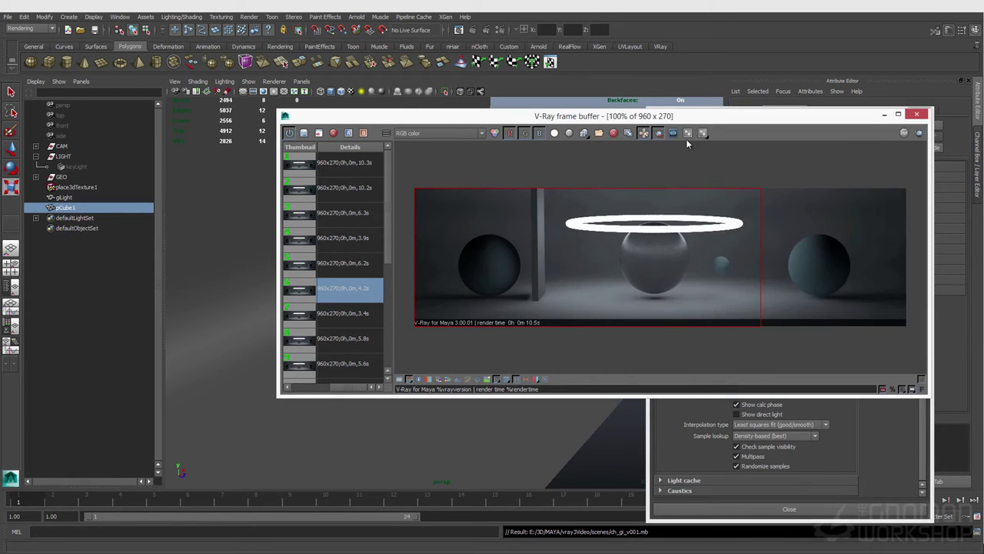
left_click(921, 133)
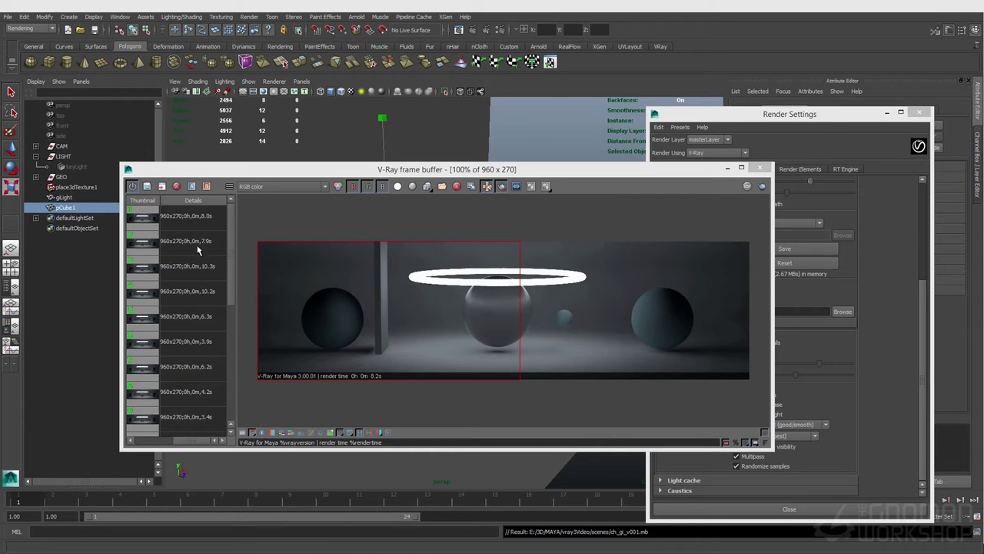
- Load the 7.9 s render and A/B-compare it with the latest one, zoomed in on the cube edge
double_click(187, 243)
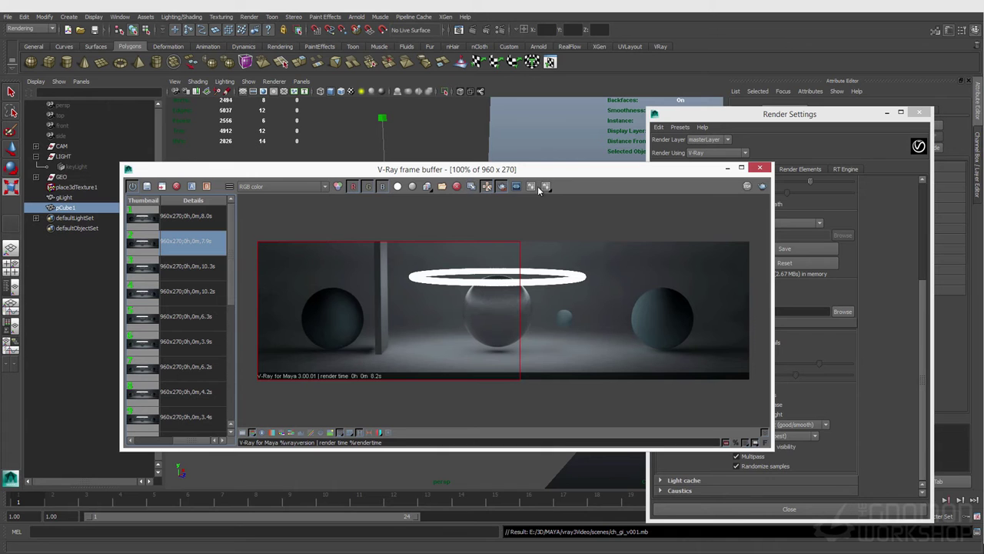
left_click(194, 187)
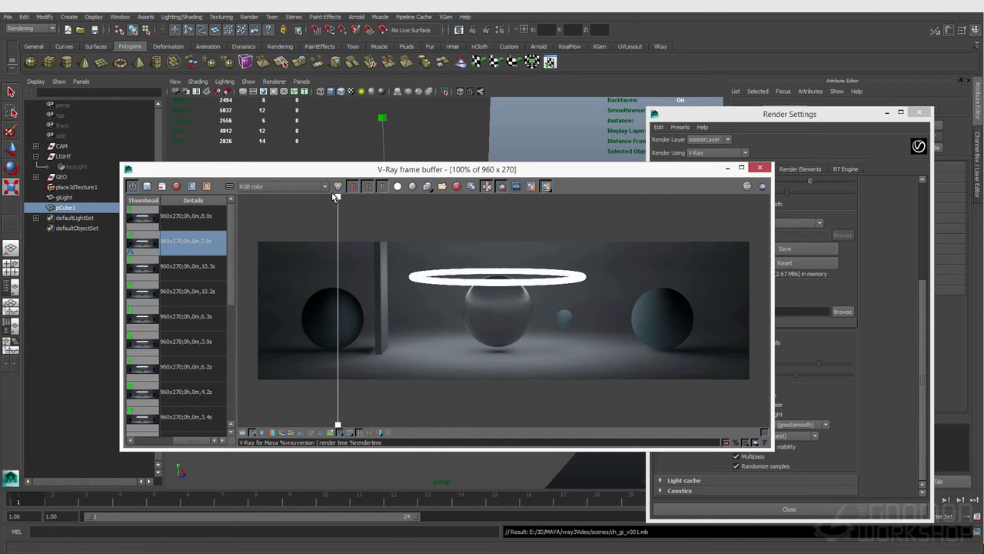
mouse_move(336, 197)
left_mouse_down()
mouse_move(358, 204)
mouse_move(351, 213)
mouse_move(389, 213)
mouse_move(344, 209)
left_mouse_up()
left_click_drag(412, 209, 353, 221)
left_click(390, 225)
scroll(370, 362, "up", 2)
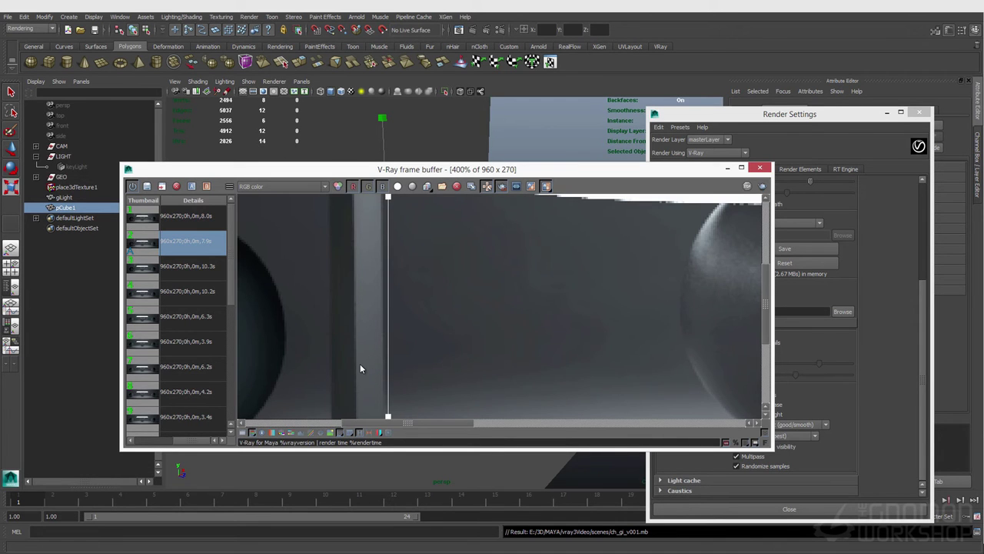
middle_click_drag(353, 364, 395, 296)
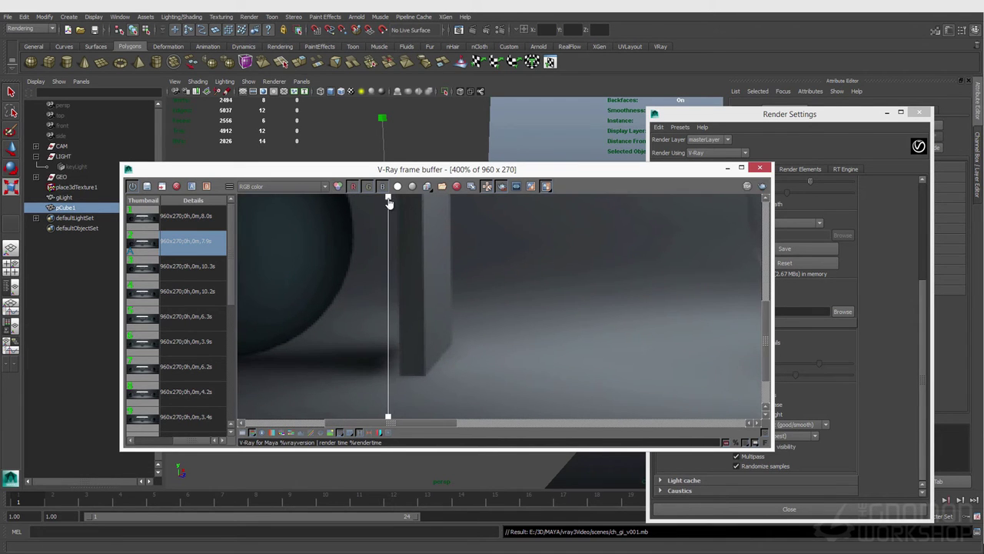
left_click_drag(353, 204, 438, 215)
scroll(379, 353, "down", 2)
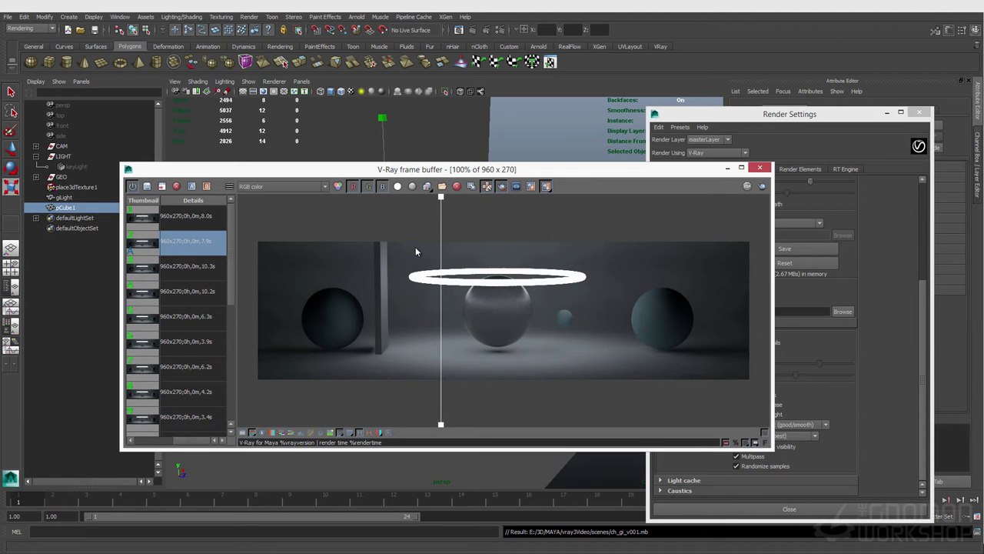
- Stretch the thin cube pCube1, raising its X scale from 1.904 to 2.916
left_click_drag(448, 169, 572, 330)
left_click(496, 262)
left_click_drag(496, 262, 543, 246)
left_click_drag(542, 332, 500, 235)
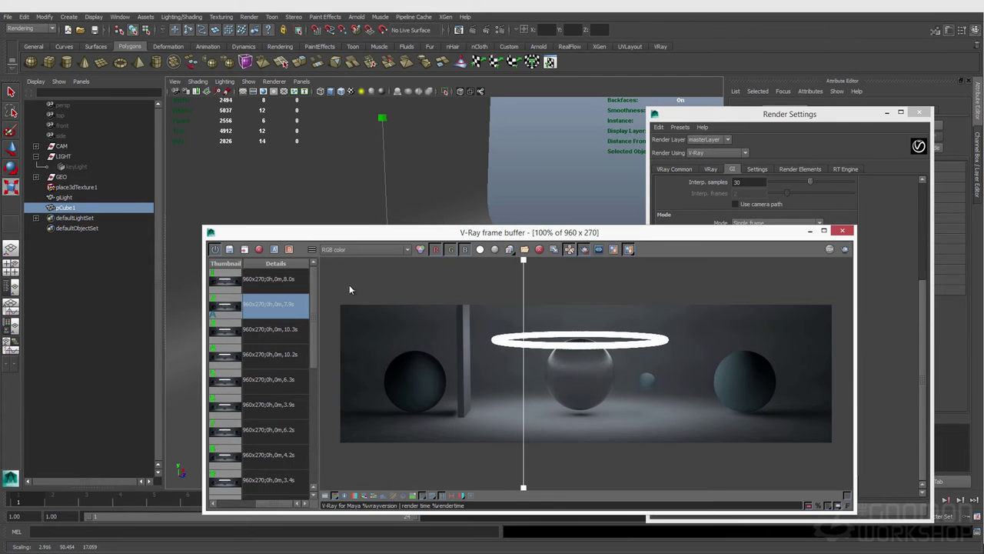
- Render the frame again (about 8.7 s), then scroll Render Settings to the Irradiance map presets
left_click(845, 249)
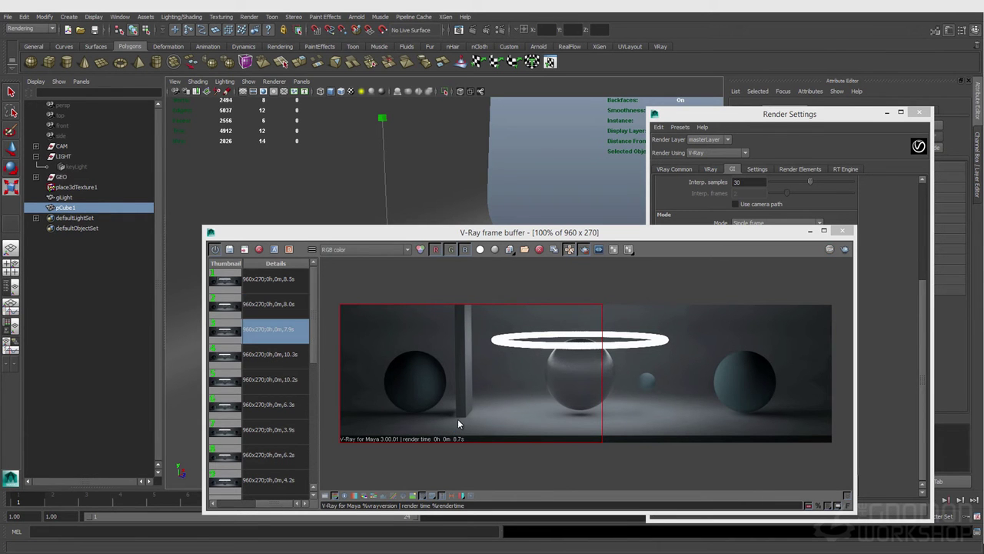
left_click_drag(735, 231, 556, 205)
left_click(875, 417)
scroll(871, 424, "up", 5)
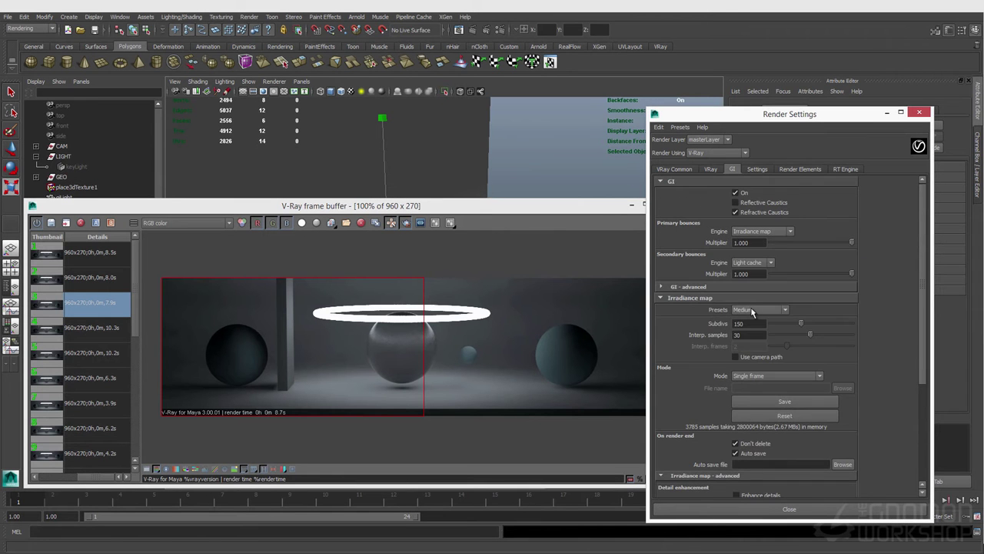
- Set the Irradiance map preset to High animation and re-render, taking about 13.2 s
left_click(751, 308)
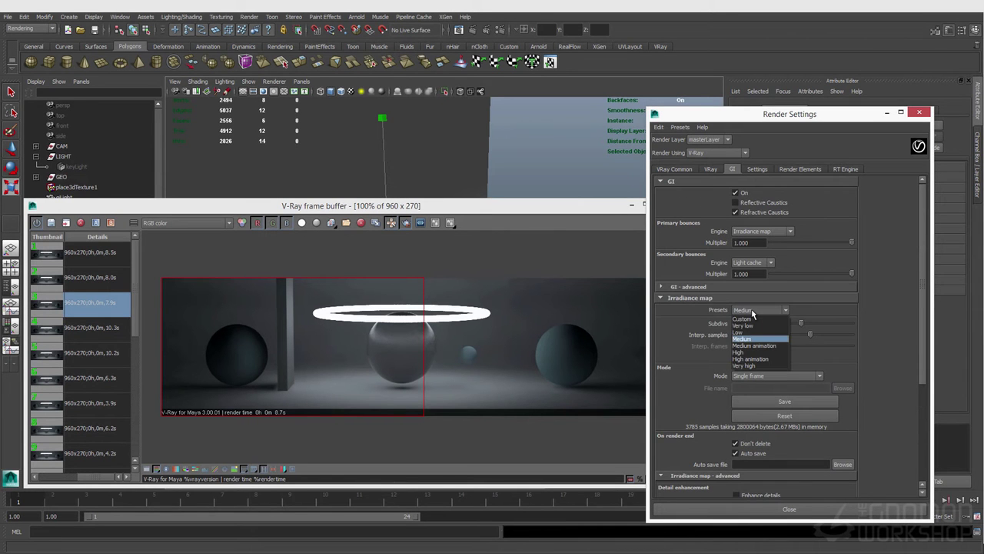
left_click(762, 361)
left_click(606, 215)
left_click(666, 222)
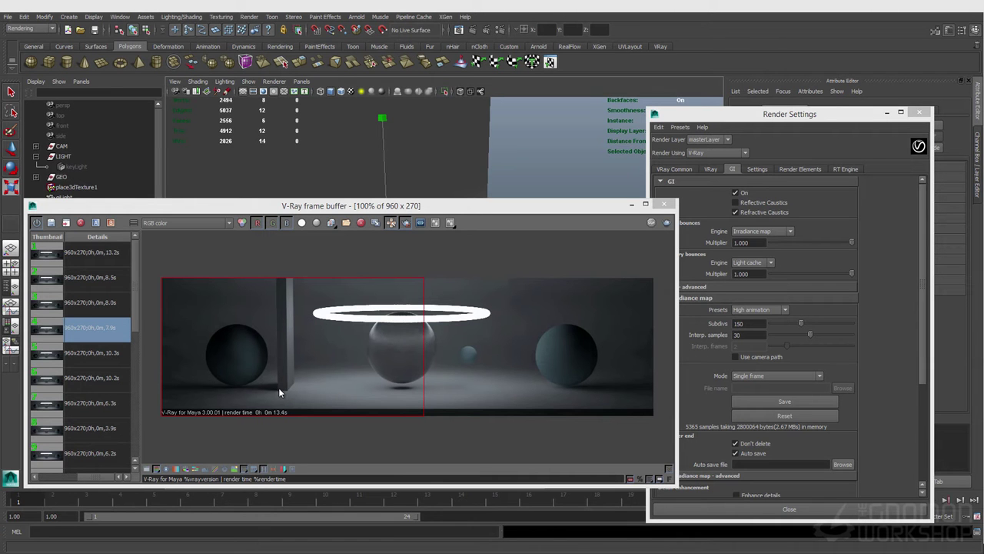
left_click(877, 424)
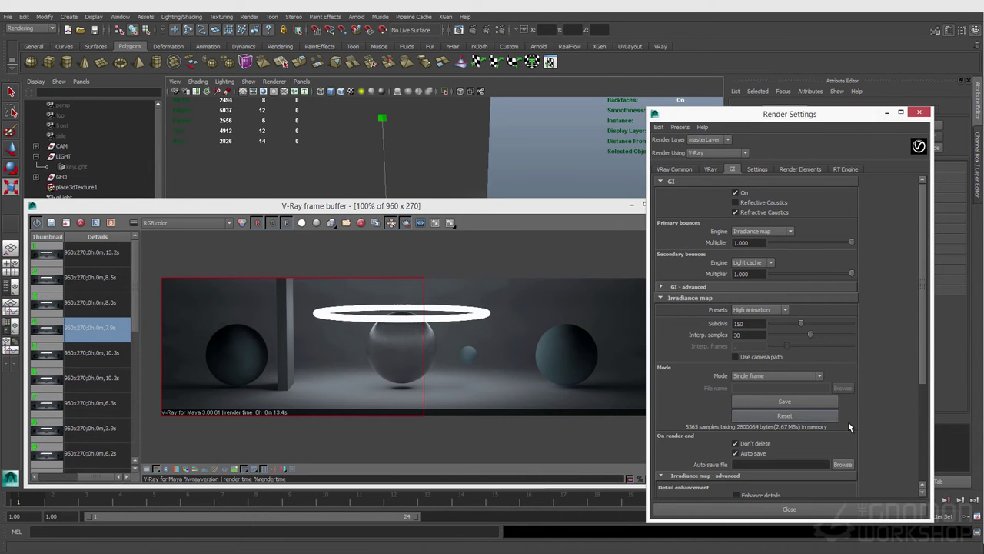
- Render the frame again (about 11.9 s) and view the 13.2 s High animation render from history
scroll(848, 422, "down", 5)
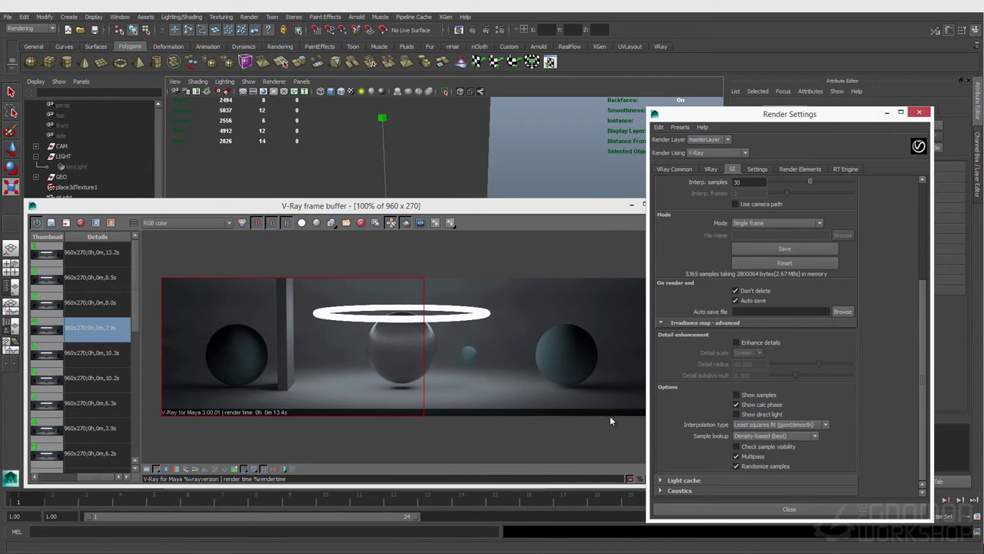
left_click(487, 223)
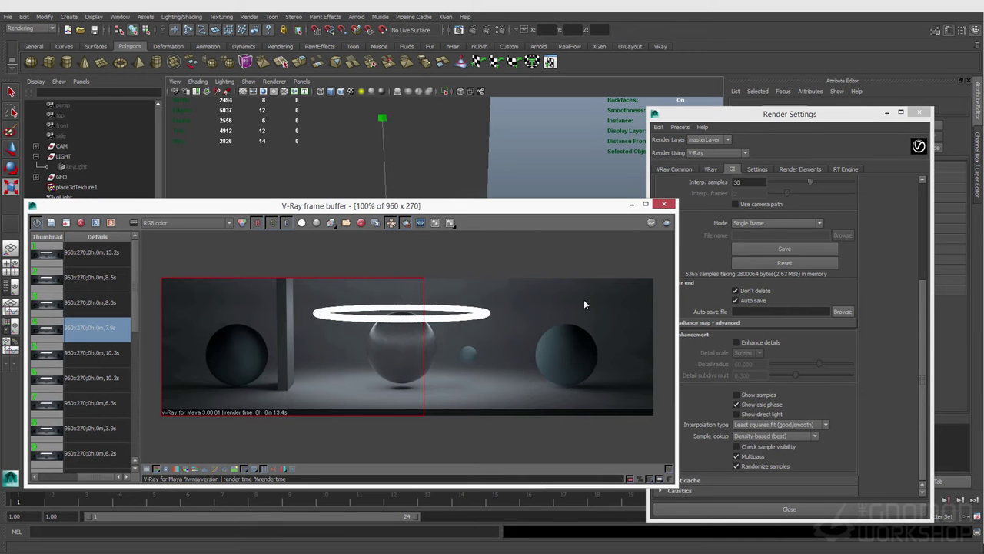
left_click(666, 223)
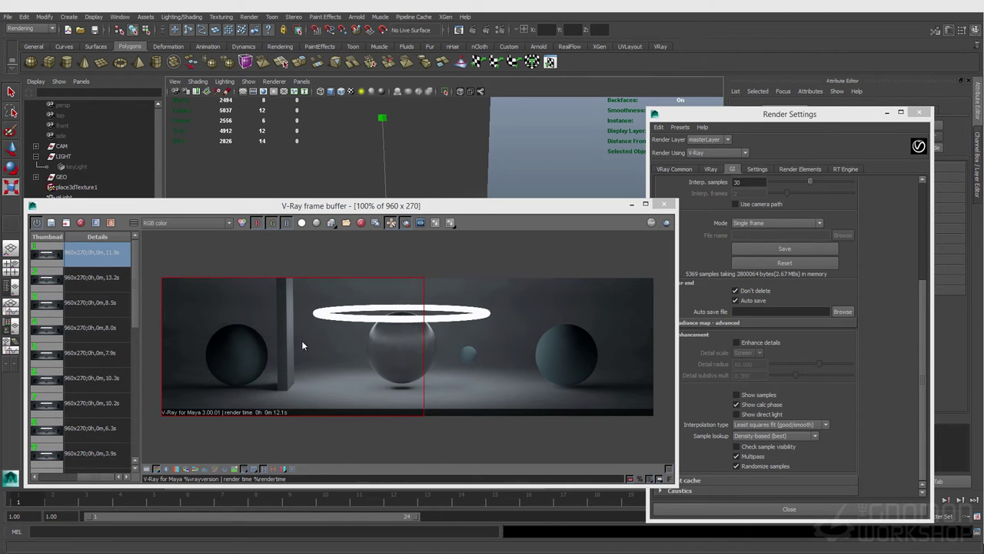
left_click(93, 277)
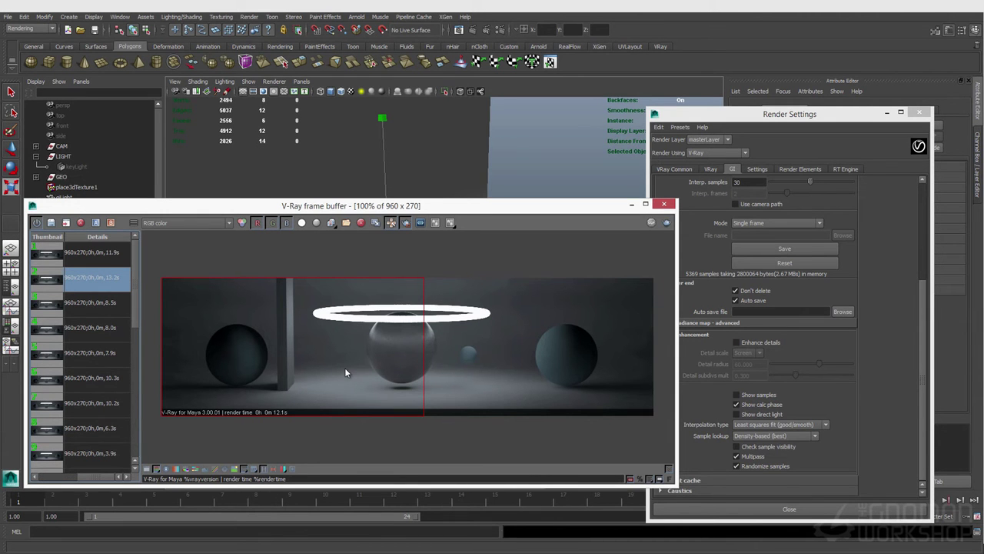
left_click(898, 354)
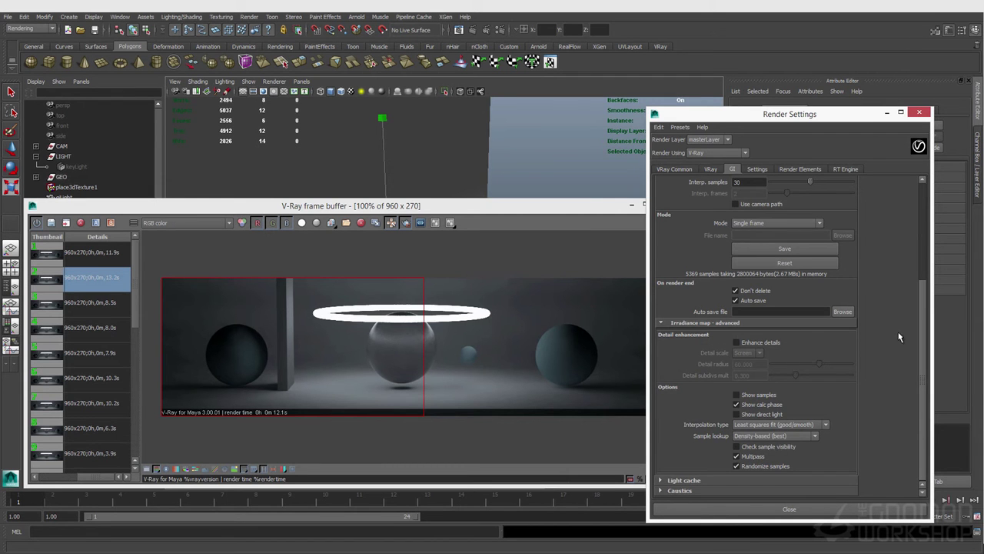
scroll(873, 365, "up", 4)
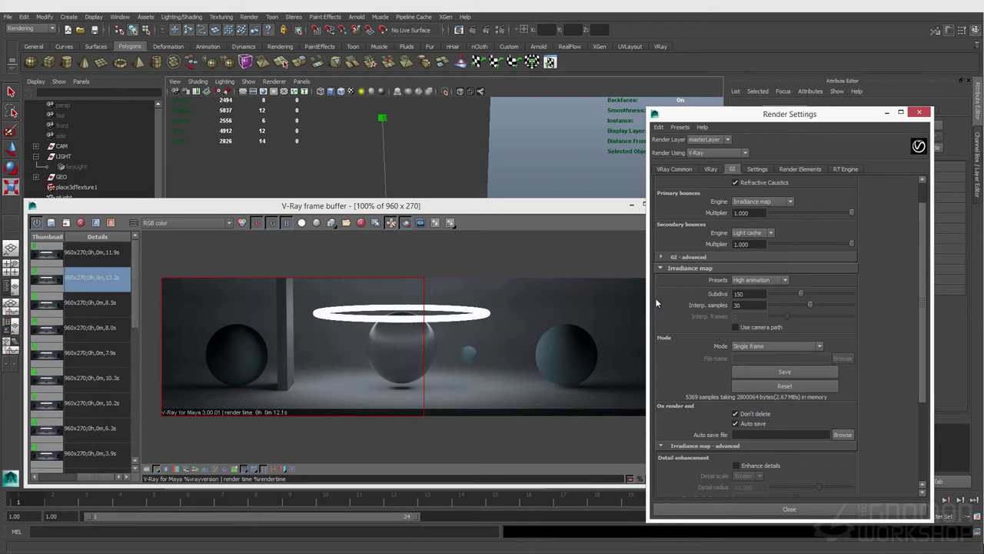
- Collapse the Irradiance map rollout and bring the V-Ray frame buffer to the front
mouse_move(412, 212)
left_mouse_down()
mouse_move(399, 299)
mouse_move(411, 220)
left_mouse_up()
scroll(871, 391, "down", 3)
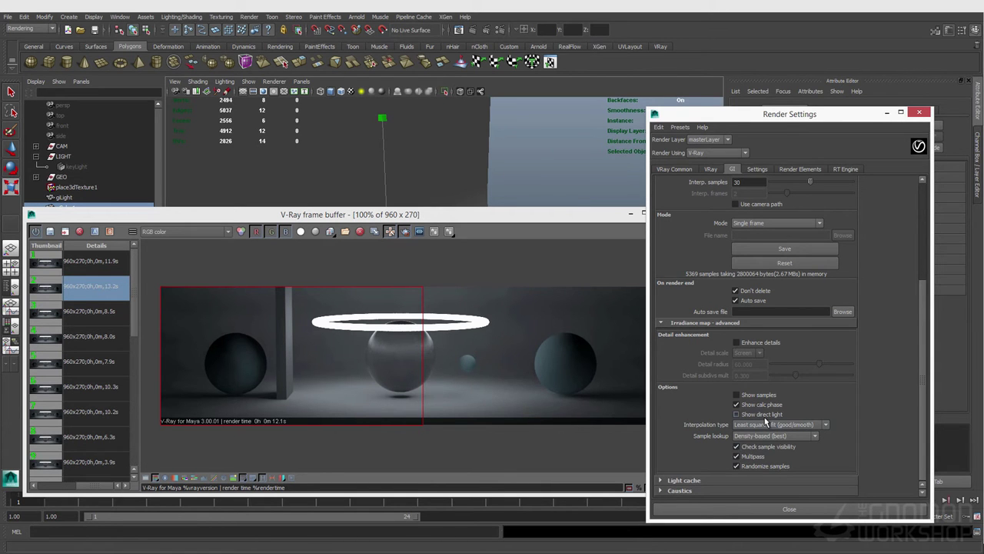
scroll(764, 417, "up", 5)
left_click(690, 298)
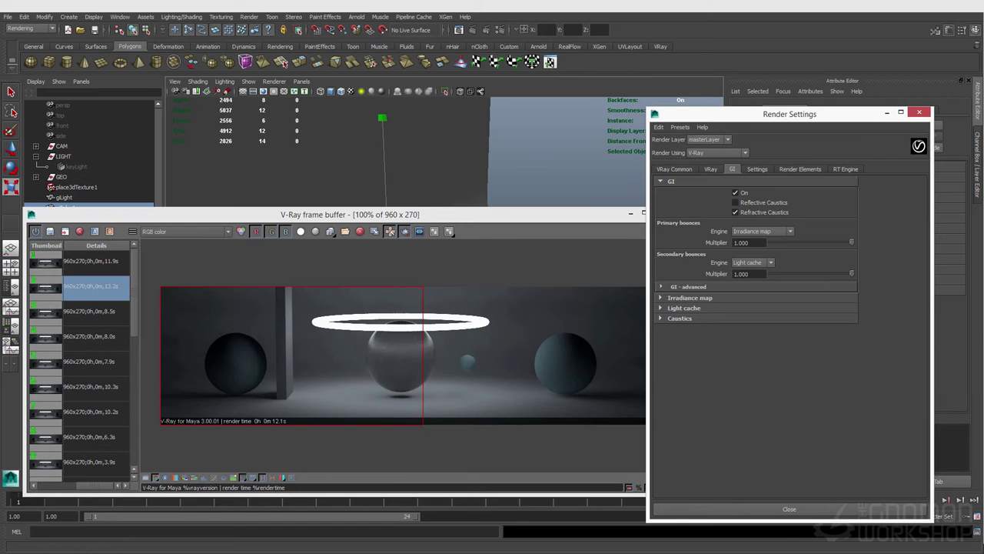
left_click_drag(467, 214, 499, 142)
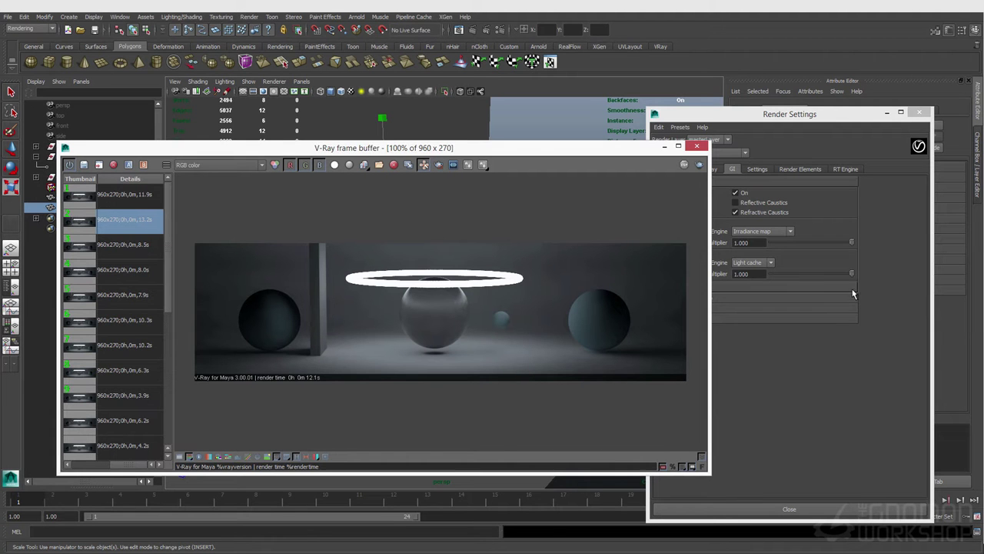
- Close the V-Ray frame buffer and set the viewport to look through shotCam
left_click(683, 164)
left_click(695, 146)
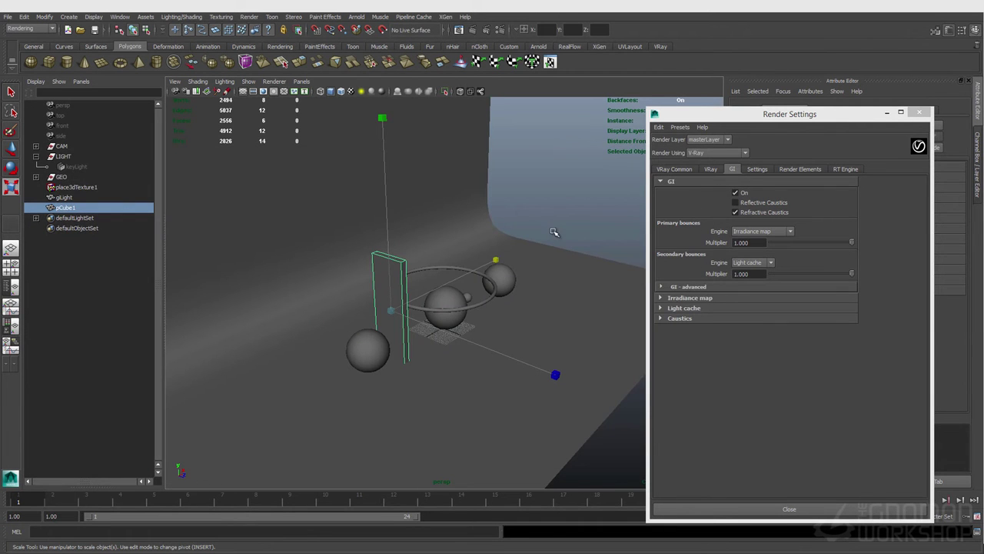
left_click(301, 81)
mouse_move(338, 92)
left_click(393, 101)
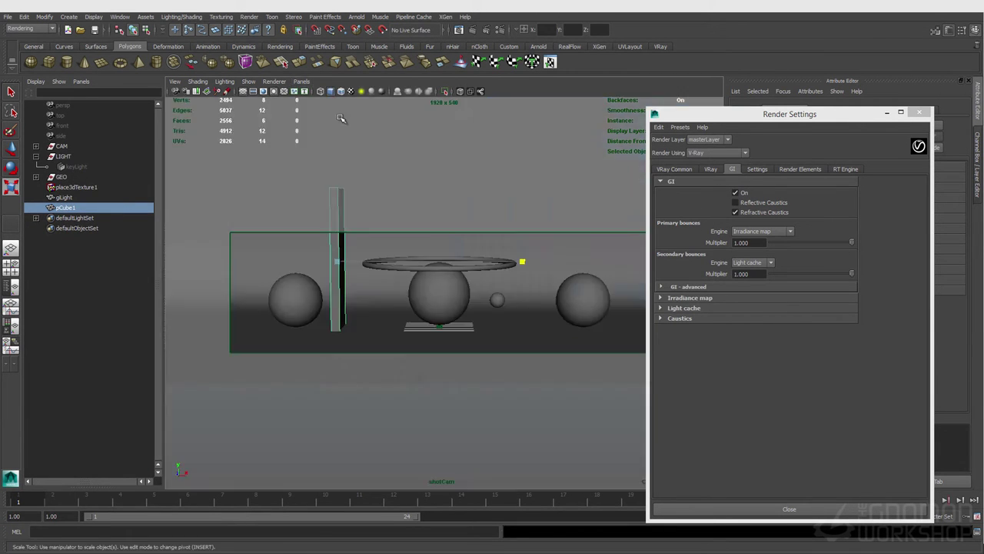
left_click(175, 81)
left_click(215, 97)
- Delete pCube1 and unlock the shot camera's translate, rotate and scale channels
left_click(336, 219)
key("Delete")
key("s")
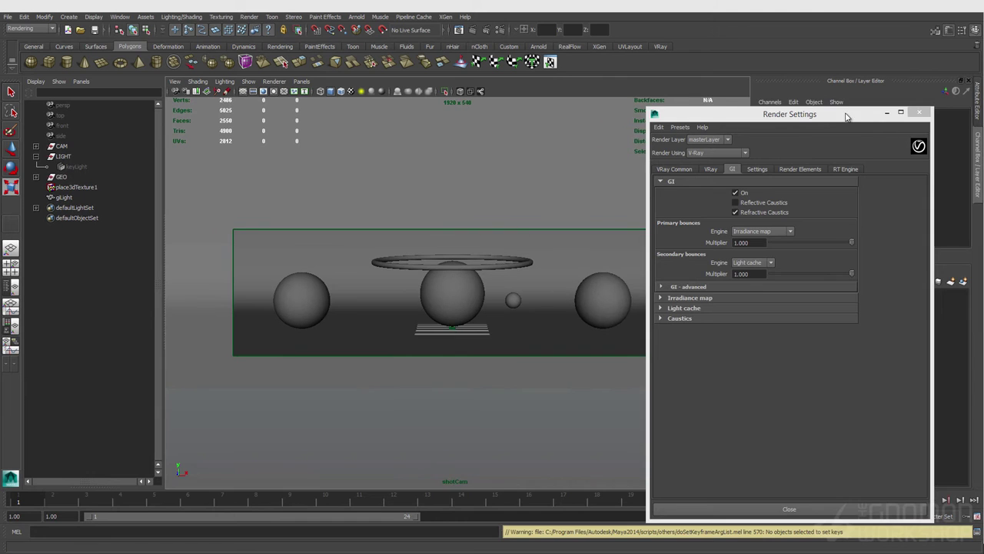
left_click(978, 161)
left_click(183, 80)
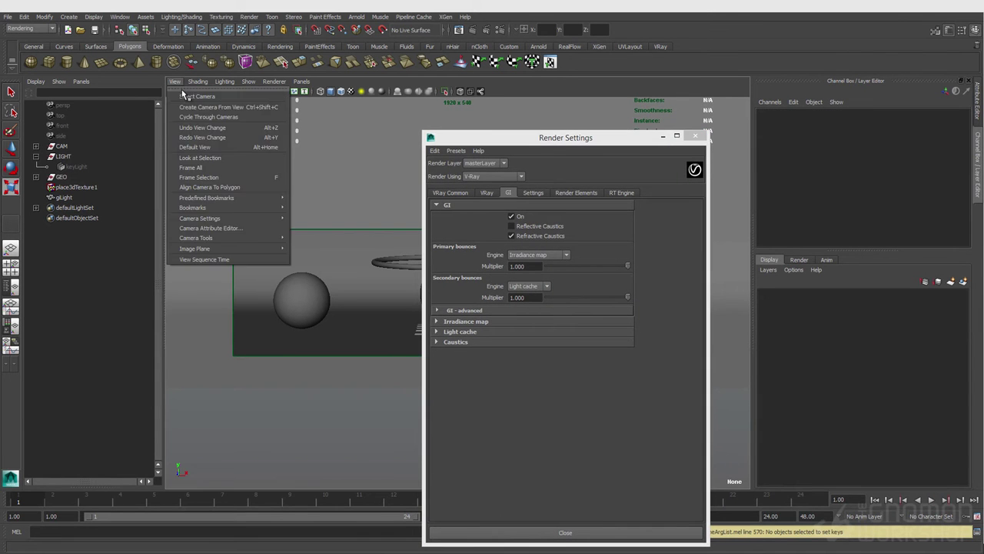
left_click(201, 98)
left_click_drag(911, 121, 892, 187)
right_click(888, 187)
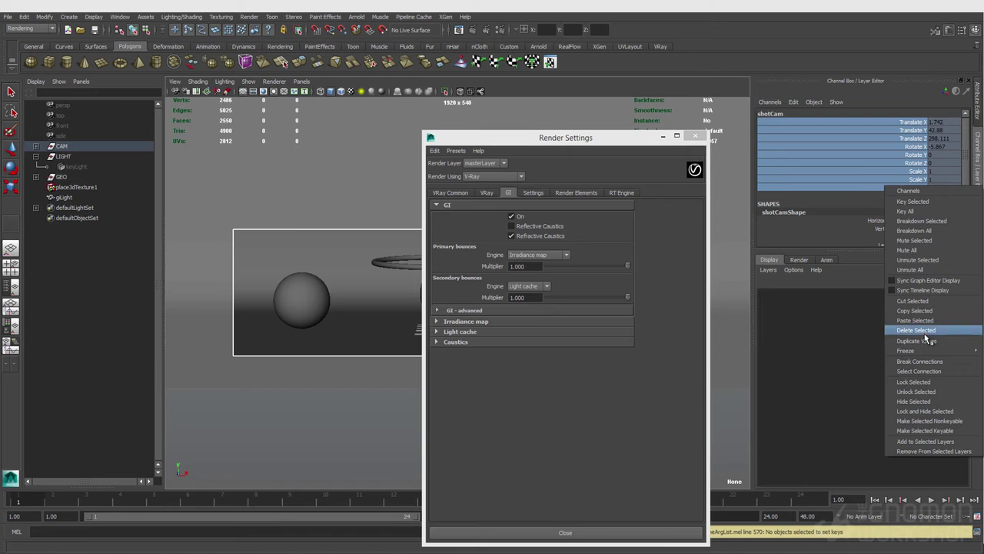
left_click(926, 382)
- Key the shot camera on the first frame, then key a new angle on the last frame
left_click_drag(580, 140, 770, 363)
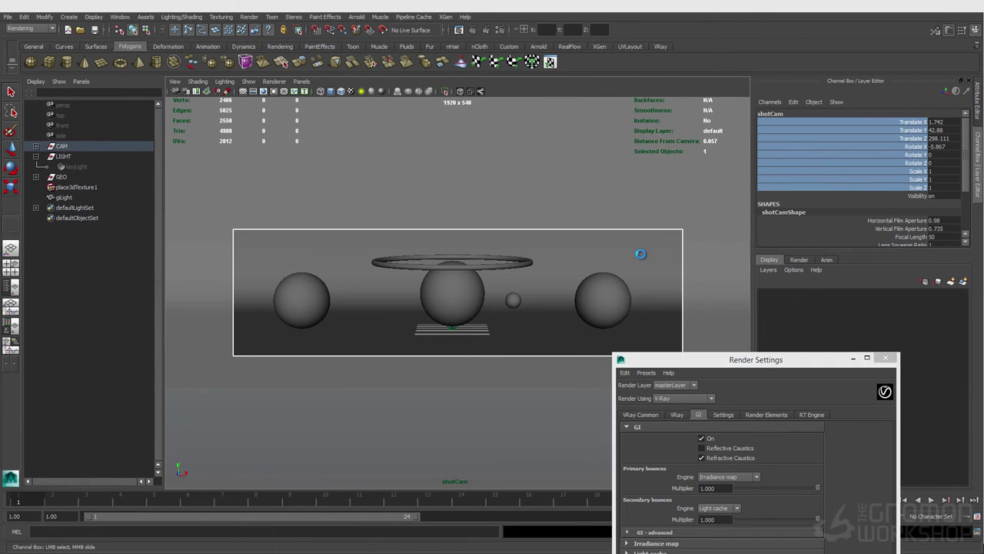
key("s")
left_click_drag(677, 359, 983, 415)
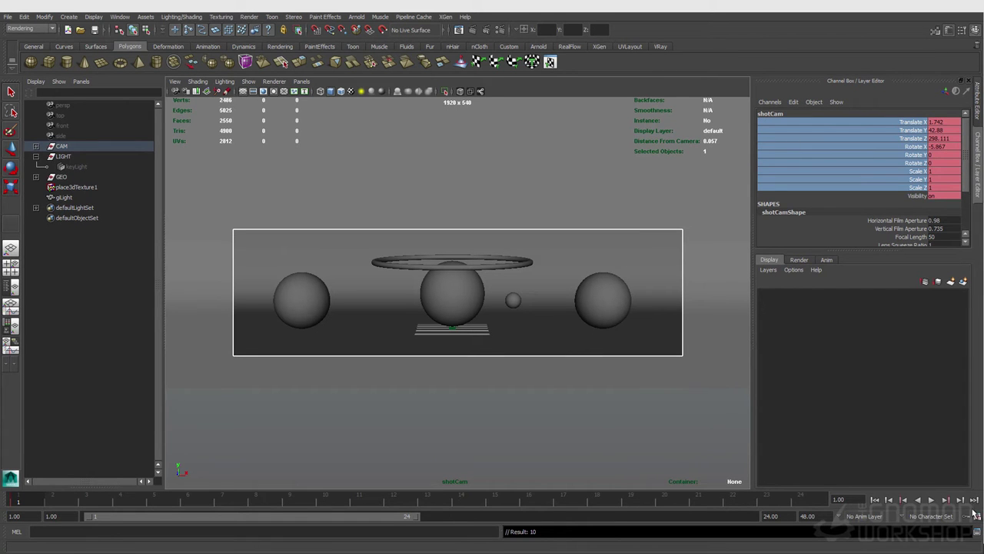
left_click(972, 501)
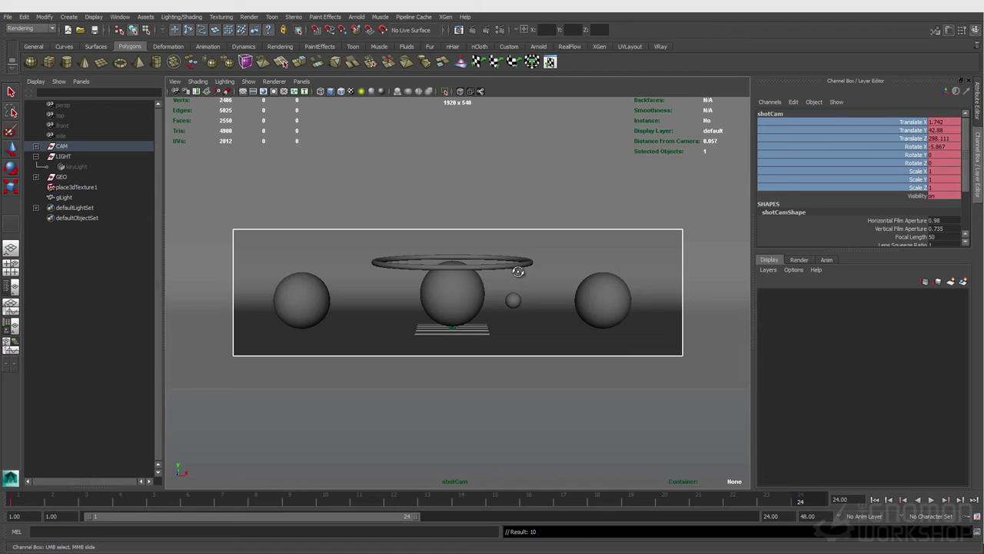
left_click_drag(517, 275, 516, 280, "alt")
key("s")
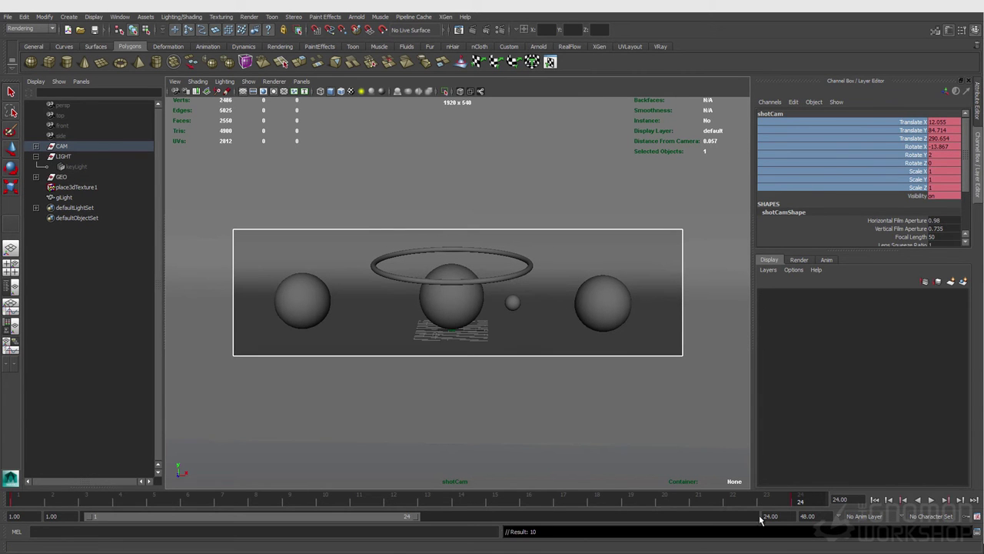
- Refine the camera's end angle and play back the camera animation to check it
key("alt+v")
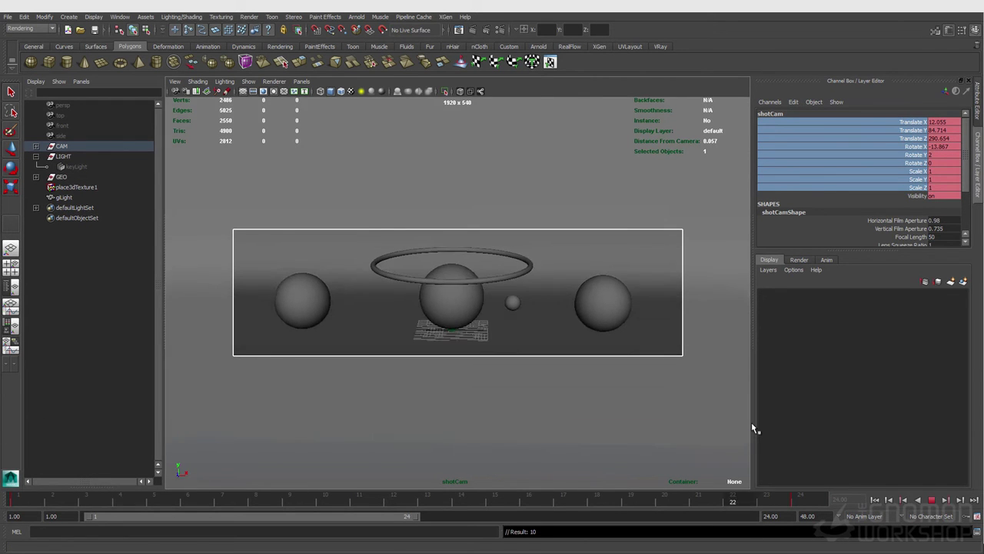
key("alt+v")
left_click_drag(466, 315, 500, 318, "alt")
key("alt+v")
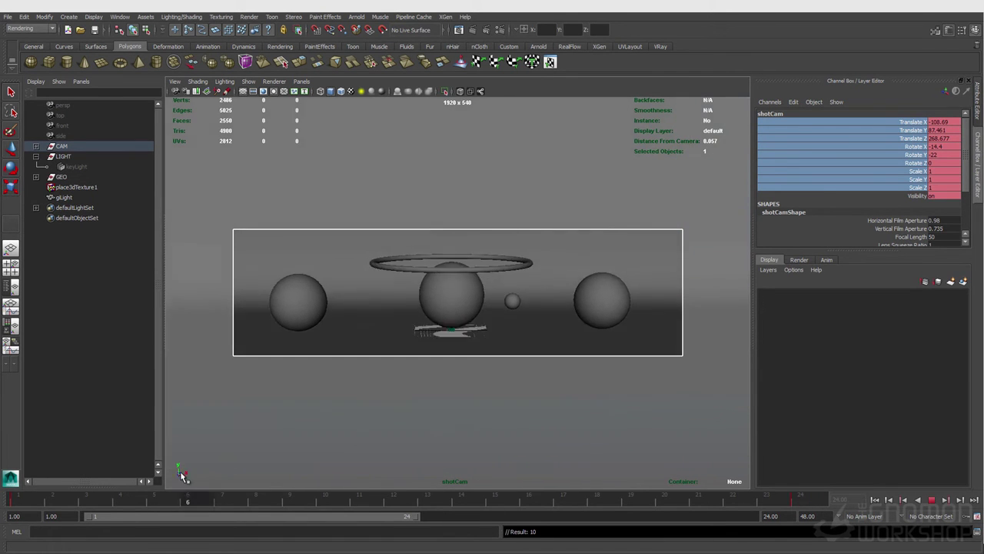
key("alt+v")
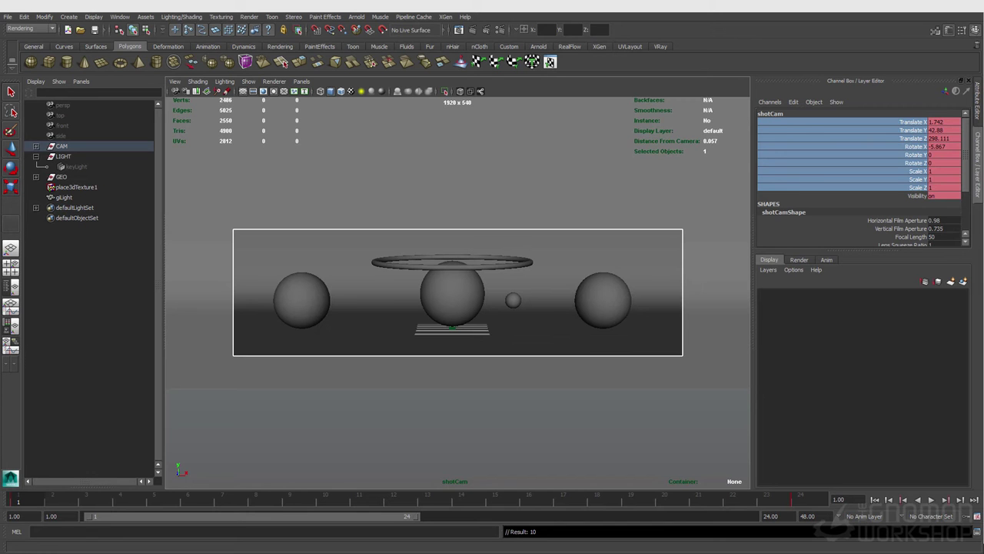
left_click_drag(879, 326, 738, 77)
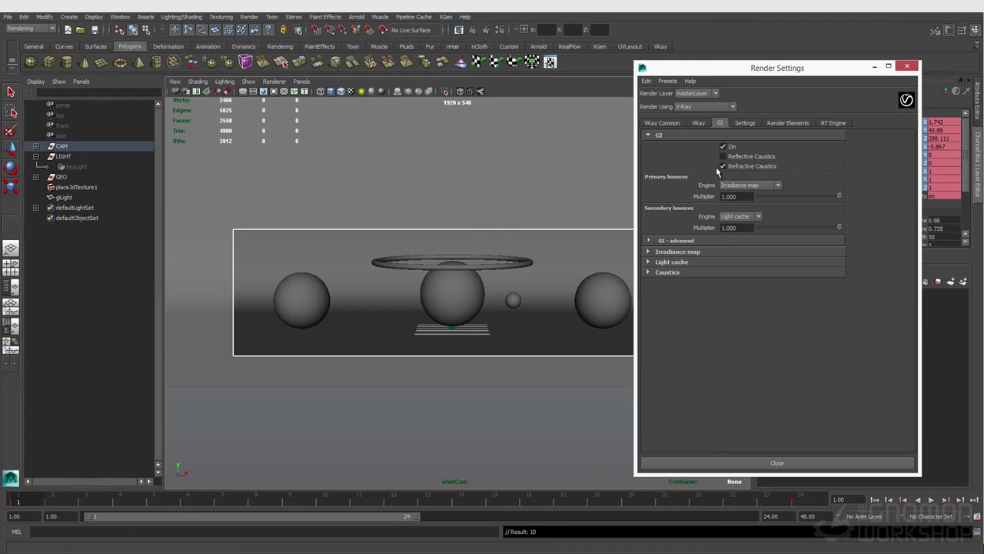
- Tick Light cache 'Use camera path' and render the current frame of the spheres (about 19.3 s)
left_click(691, 256)
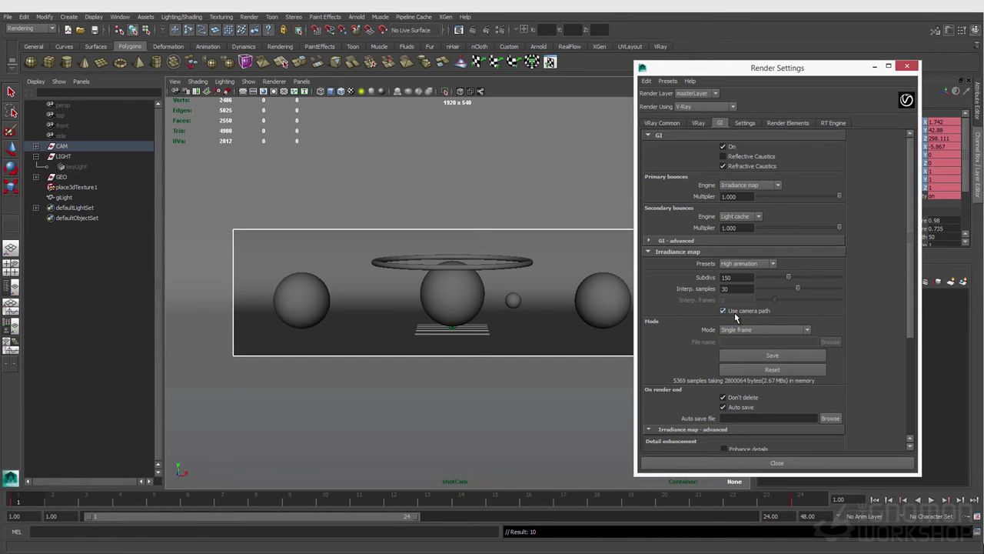
scroll(718, 369, "down", 5)
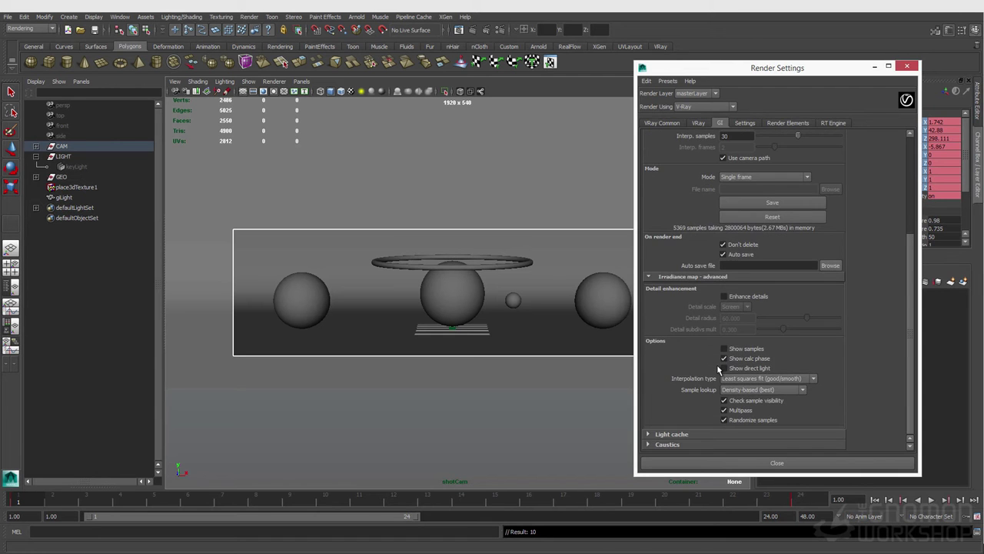
left_click(723, 277)
left_click(692, 433)
scroll(691, 422, "down", 4)
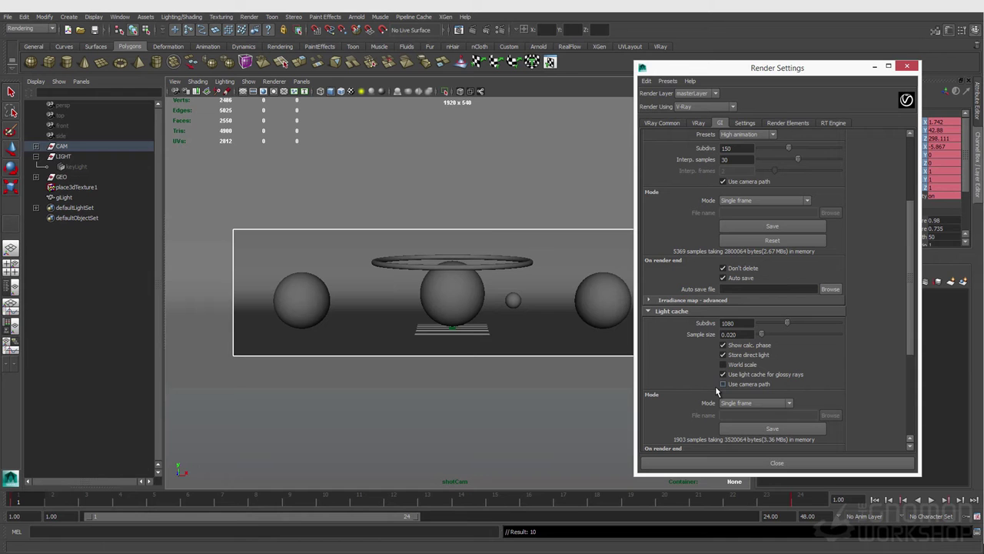
left_click(723, 384)
left_click(478, 285)
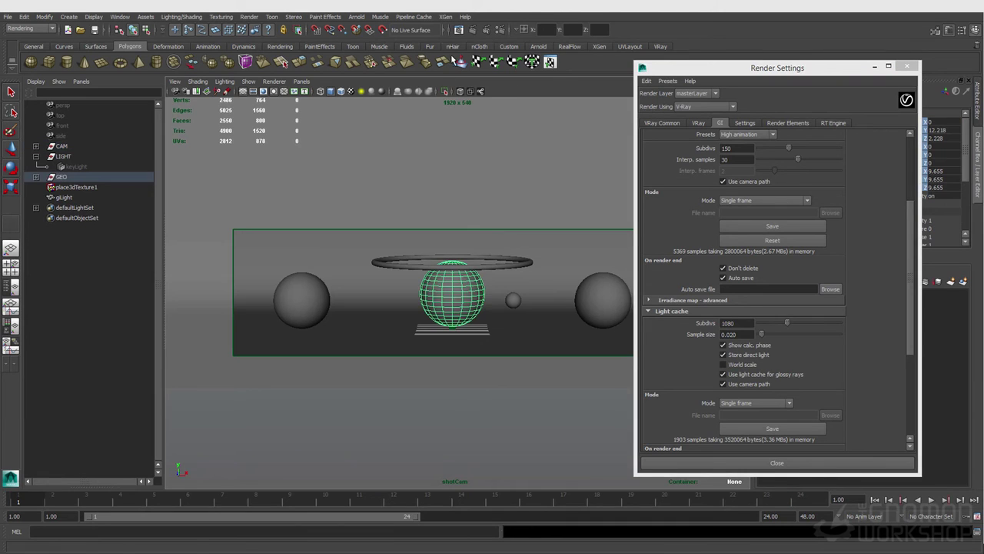
left_click(475, 30)
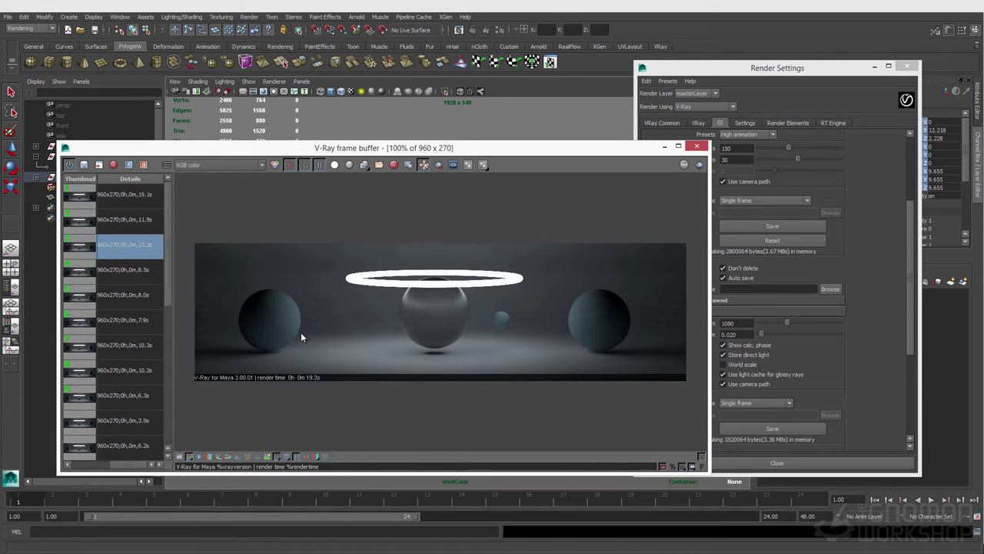
left_click(857, 338)
scroll(857, 338, "up", 2)
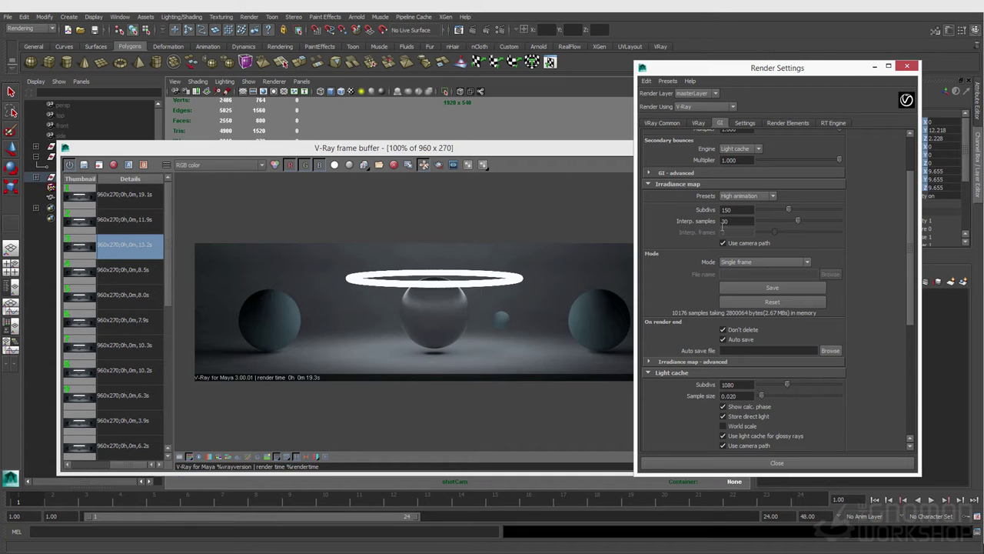
double_click(731, 209)
scroll(753, 315, "down", 5)
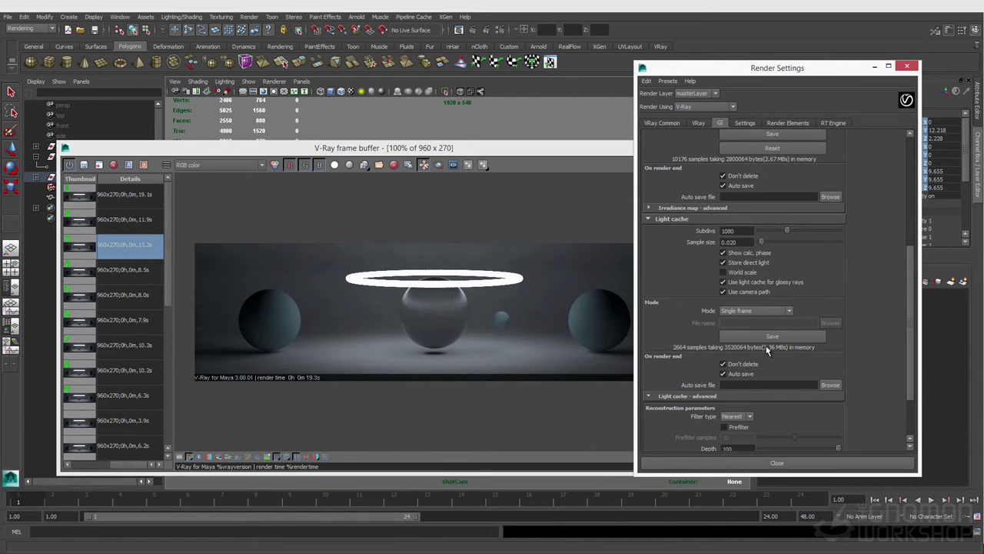
scroll(764, 346, "up", 3)
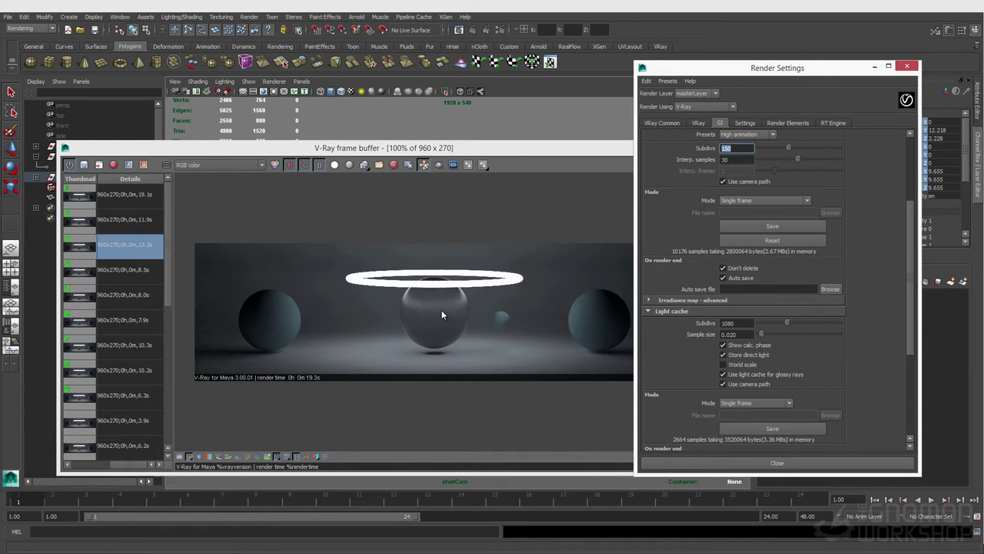
- Start saving the irradiance map and create a new giMaps folder under scenes
left_click(743, 226)
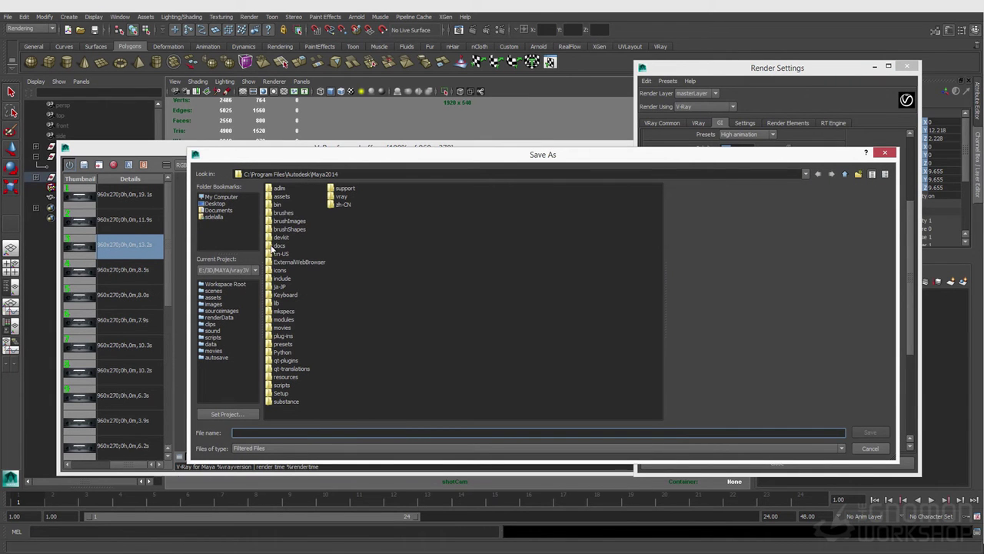
left_click(213, 290)
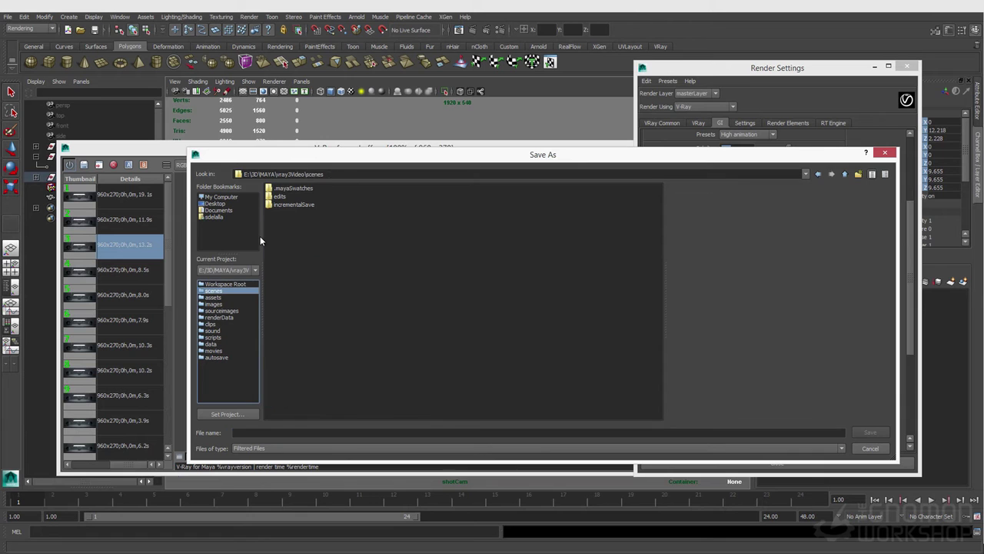
left_click(858, 174)
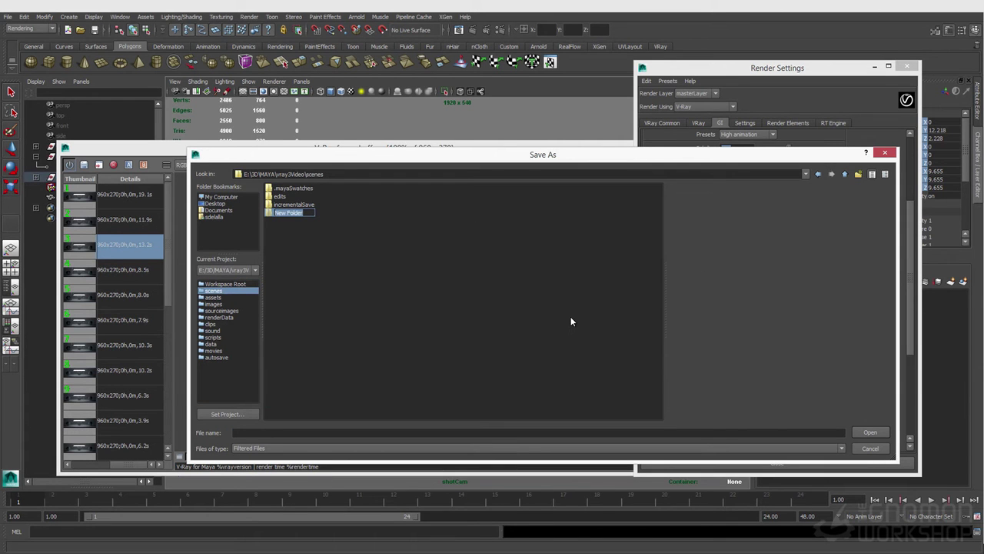
type("giMaps")
key("Return")
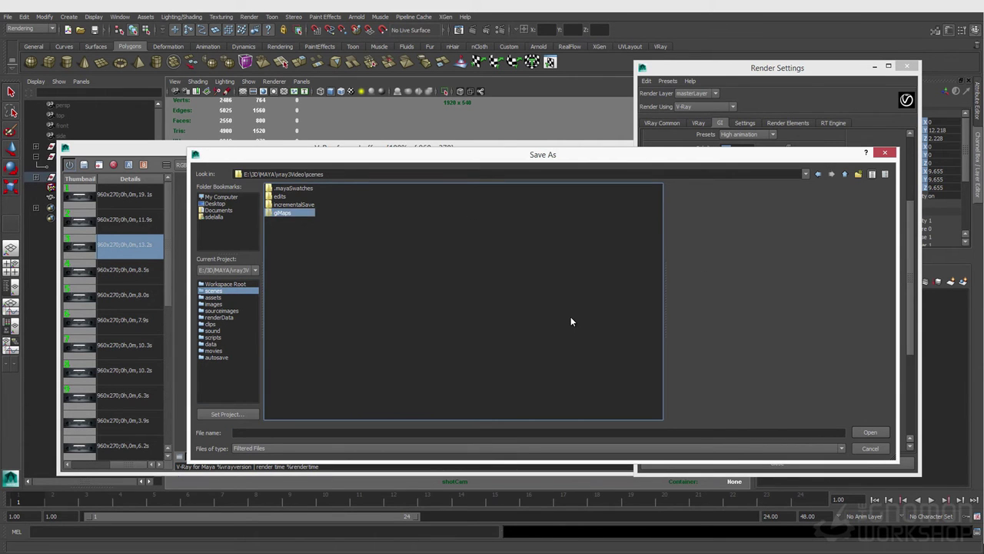
double_click(276, 217)
- Save the irradiance map as irradiance_v001 inside the giMaps folder
left_click(266, 432)
type("irradiance_v001")
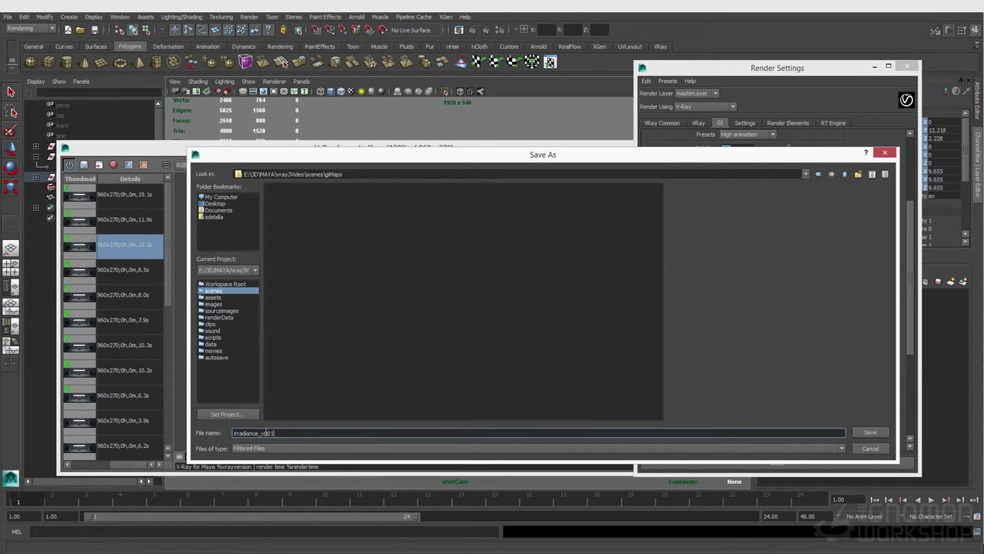
left_click_drag(349, 176, 177, 174)
key("ctrl+c")
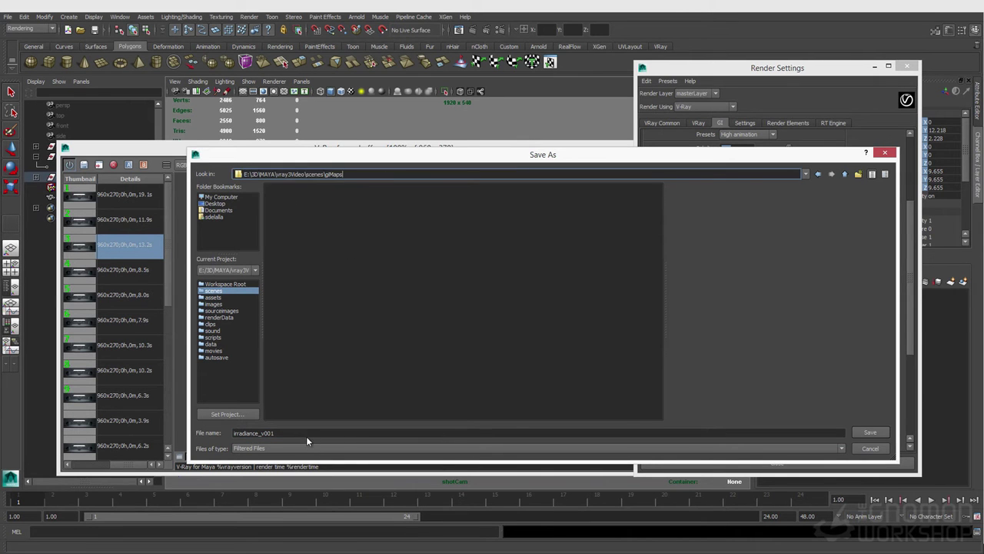
left_click(306, 434)
left_click(869, 433)
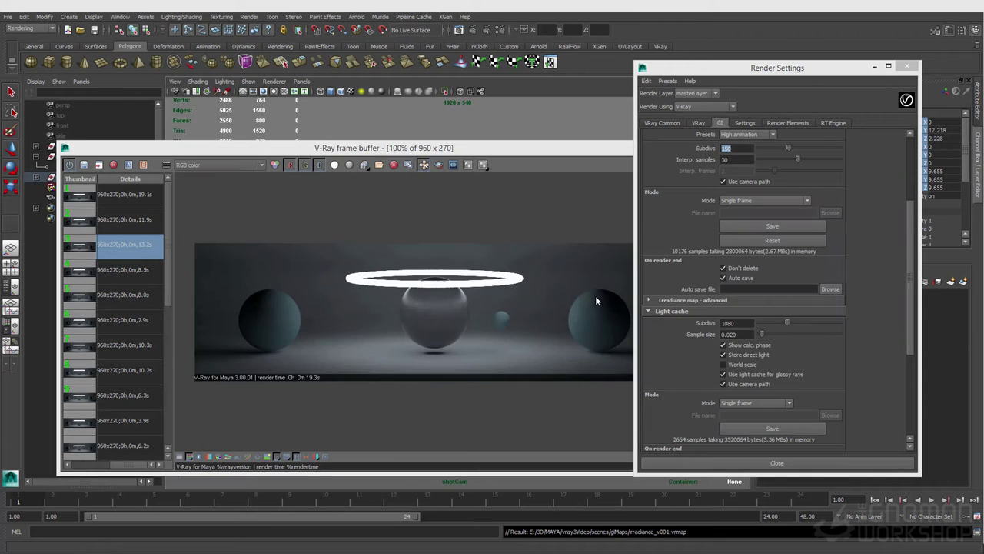
- Set the irradiance map Mode to From file, loading irradiance_v001.vrmap
left_click(730, 204)
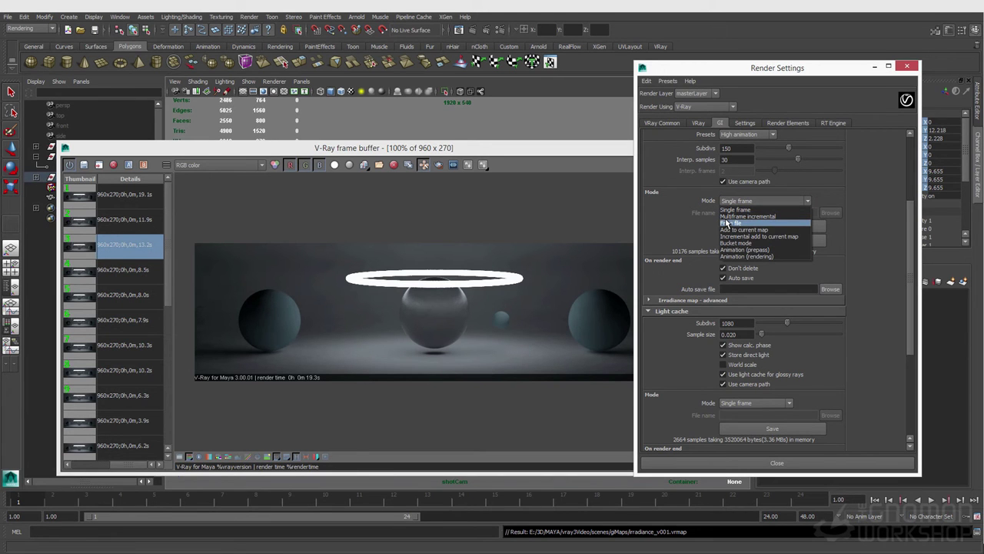
left_click(729, 222)
left_click(830, 213)
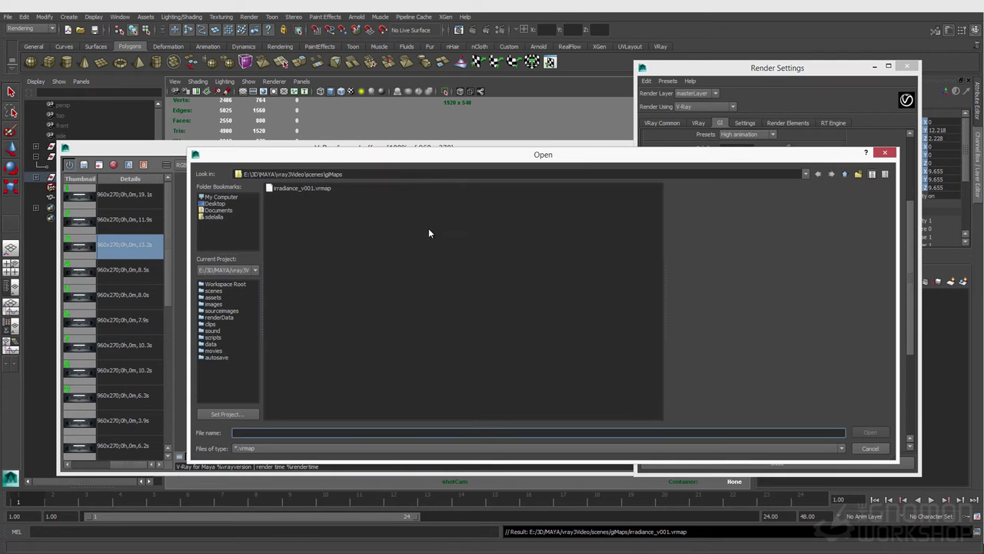
left_click(860, 437)
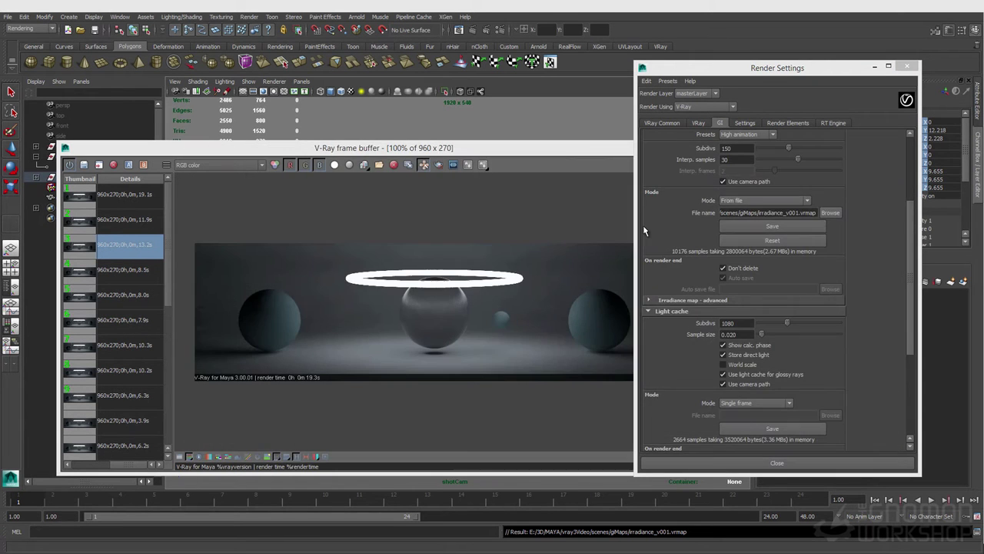
- Save the computed light cache as lc_v001.vrlmap in the giMaps folder
scroll(794, 402, "down", 3)
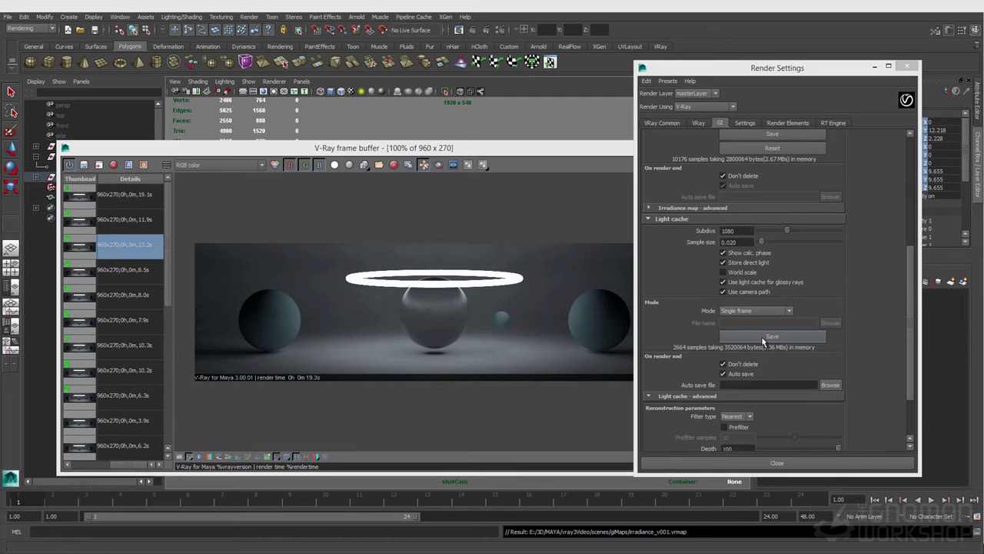
left_click(761, 336)
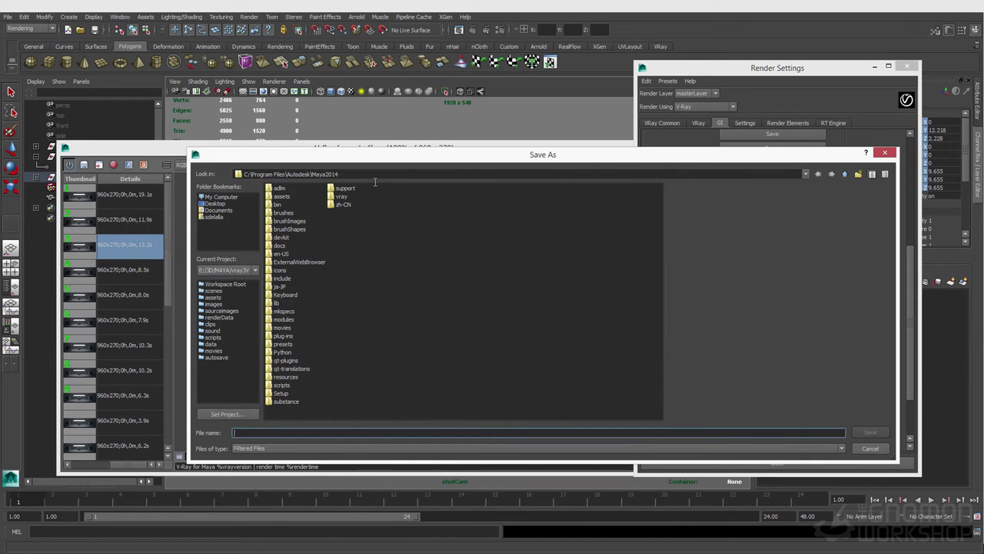
left_click(375, 176)
key("ctrl+v")
key("Return")
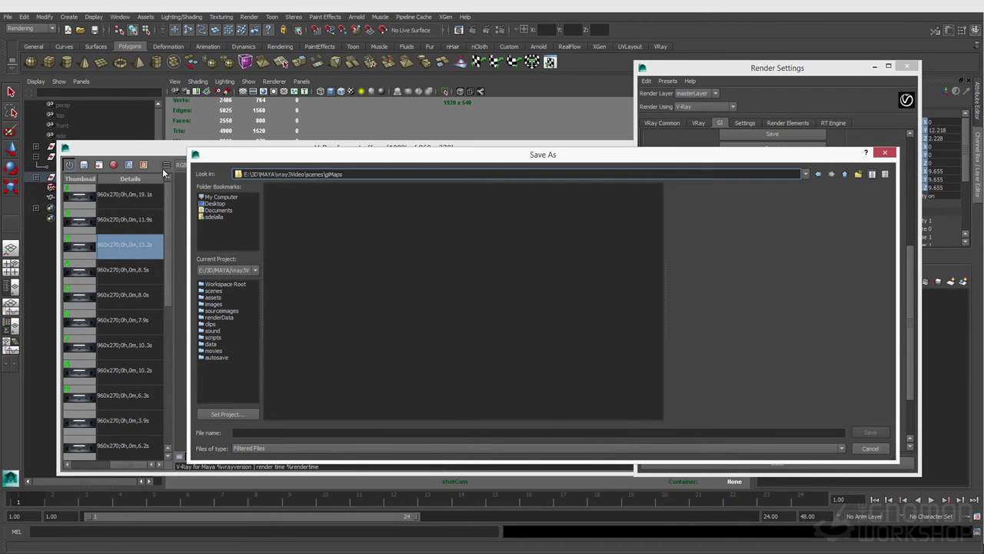
left_click(273, 432)
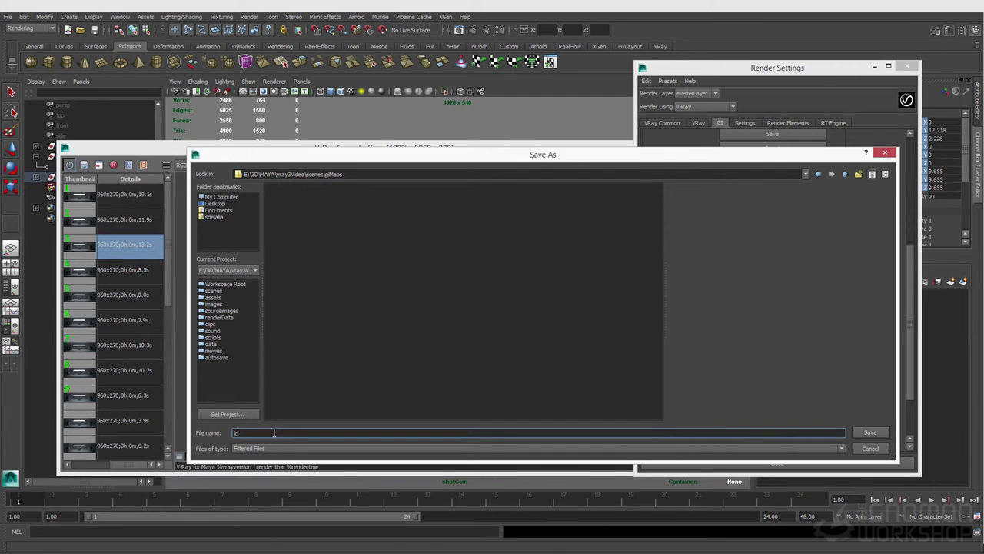
type("lc_v001")
key("Return")
- Set the light cache to load from lc_v001.vrlmap and render a new frame
left_click(761, 309)
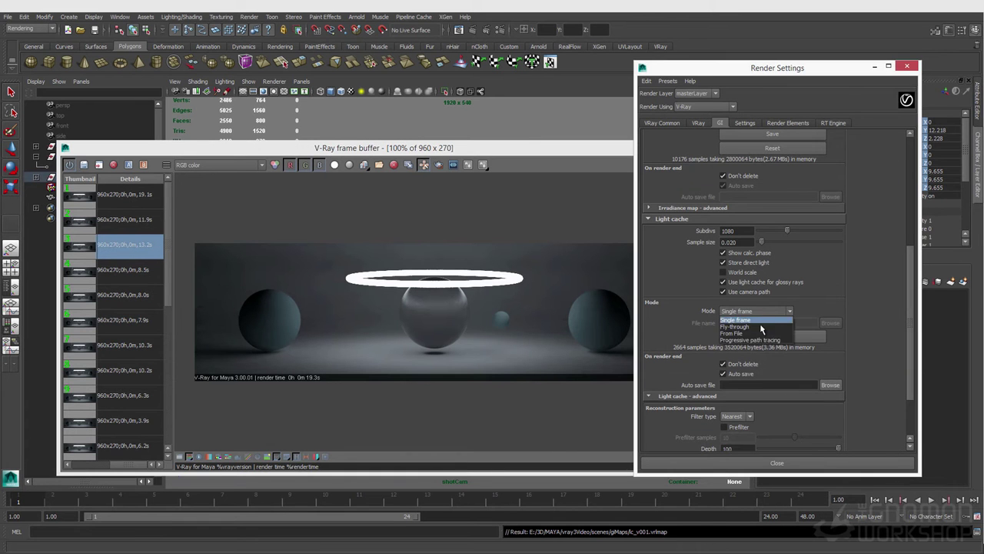
left_click(760, 333)
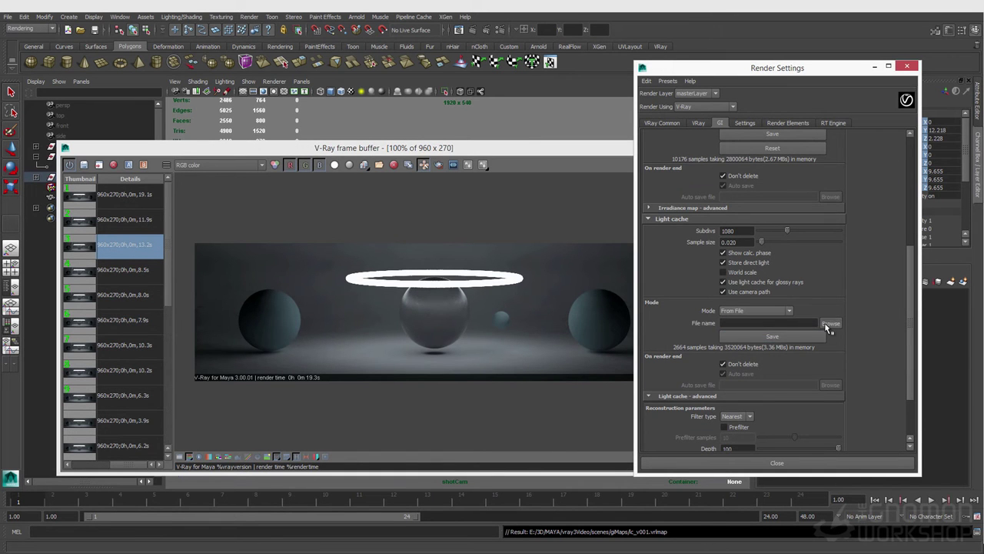
left_click(829, 324)
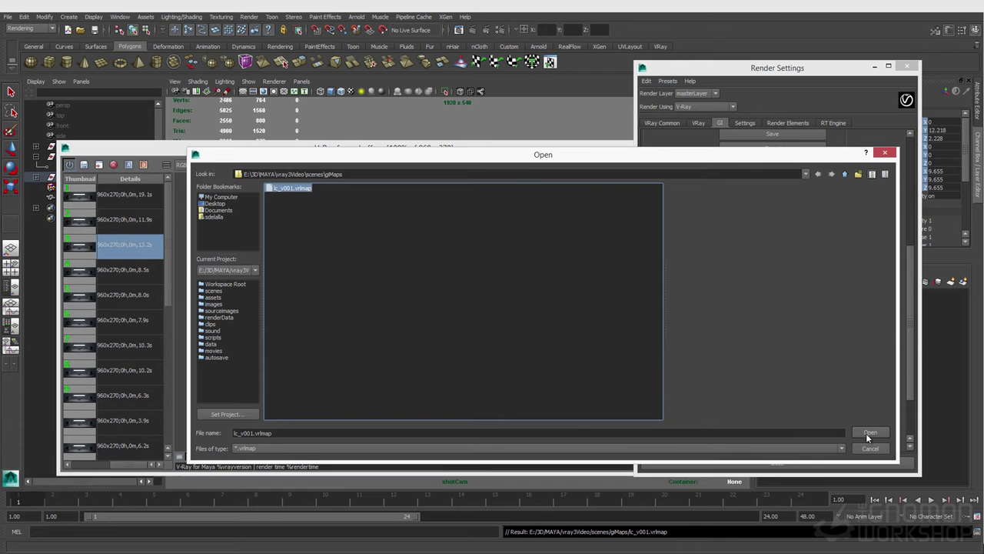
left_click(877, 435)
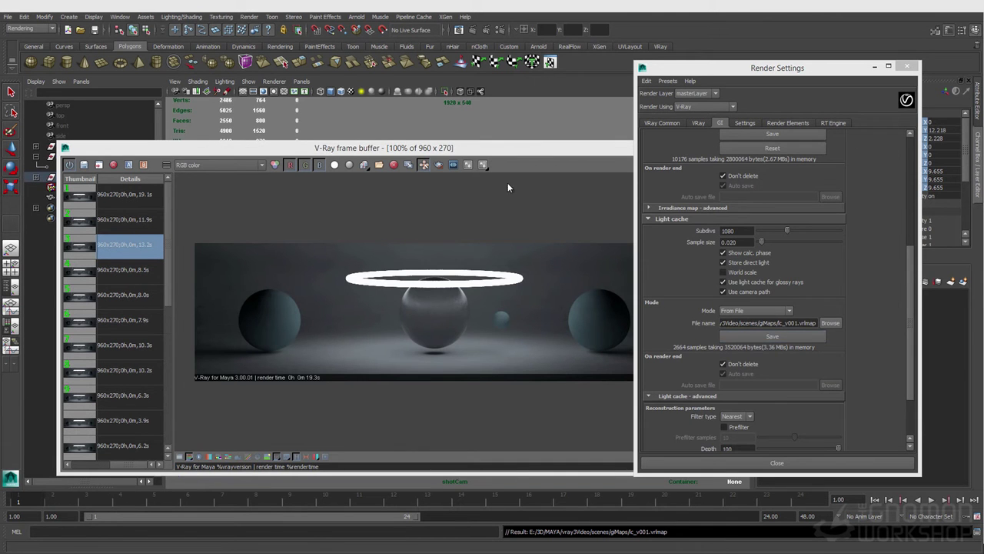
left_click(605, 183)
left_click(685, 166)
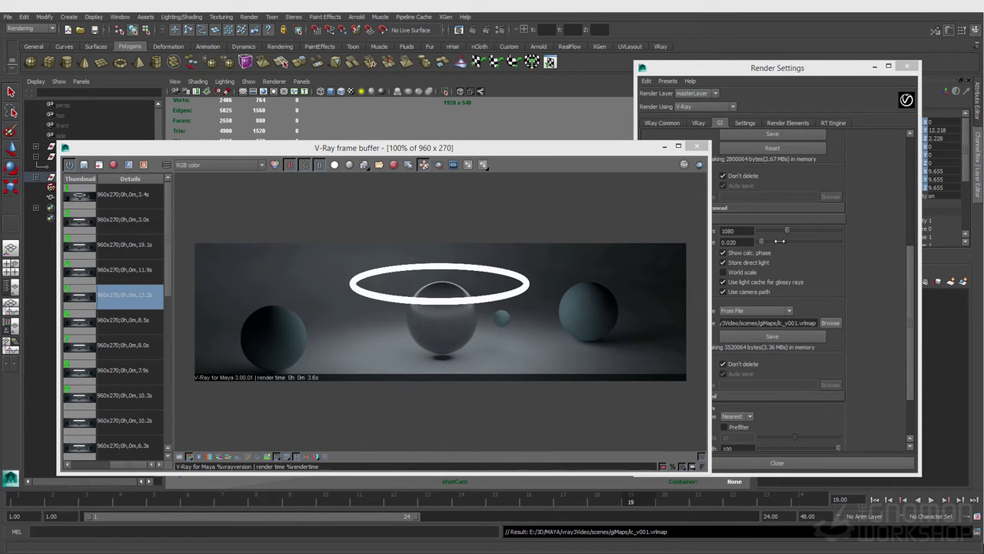
- Render the scene from a raised perspective view, then again from a slightly orbited angle
left_click_drag(328, 148, 558, 307)
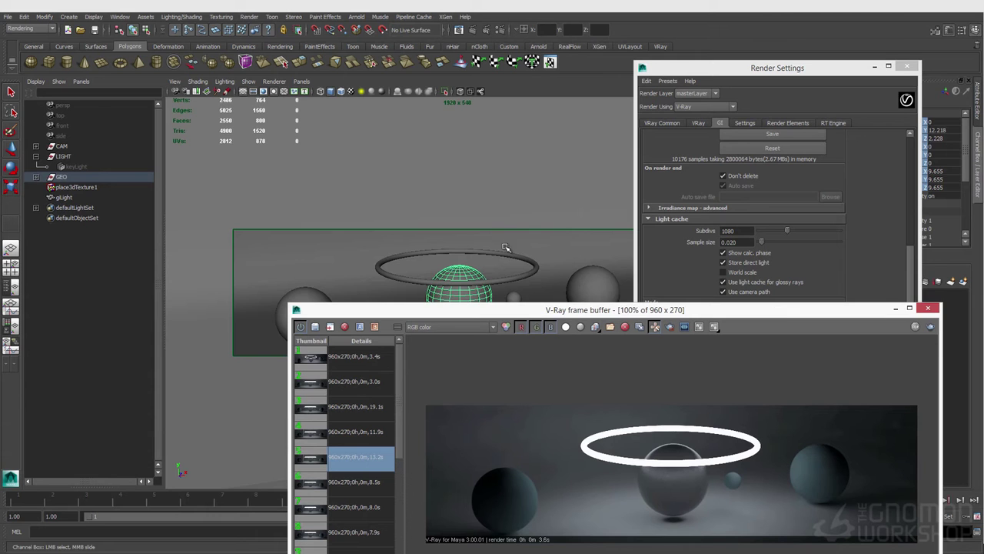
left_click(500, 219)
key("space")
left_click(492, 219)
left_click_drag(526, 225, 492, 223, "alt")
left_click(488, 210)
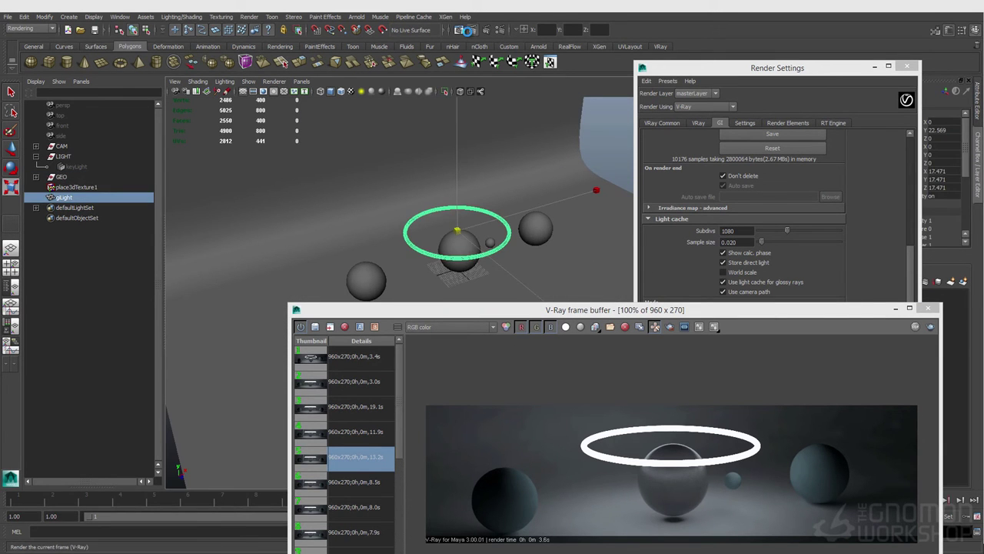
left_click(315, 30)
left_click_drag(677, 309, 681, 189)
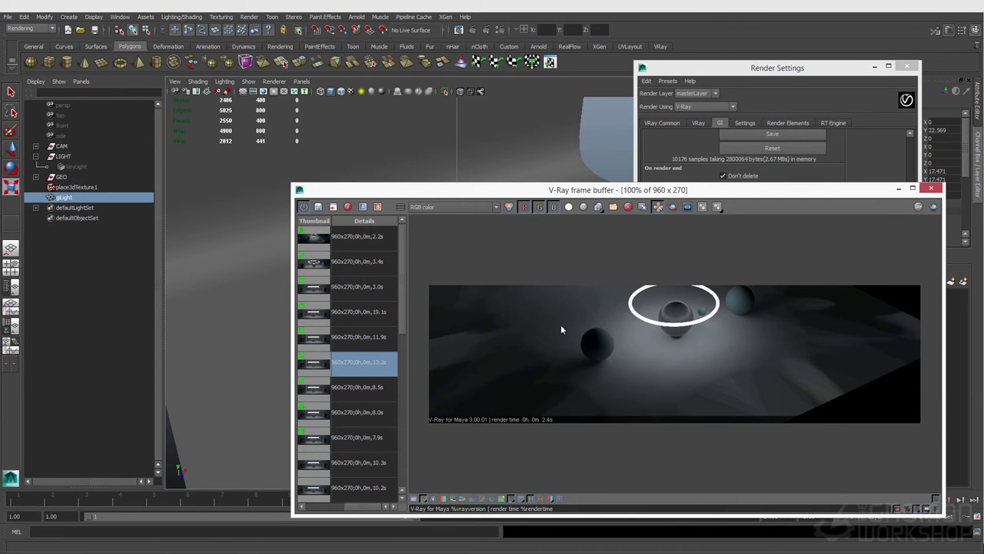
left_click_drag(454, 161, 483, 164, "alt")
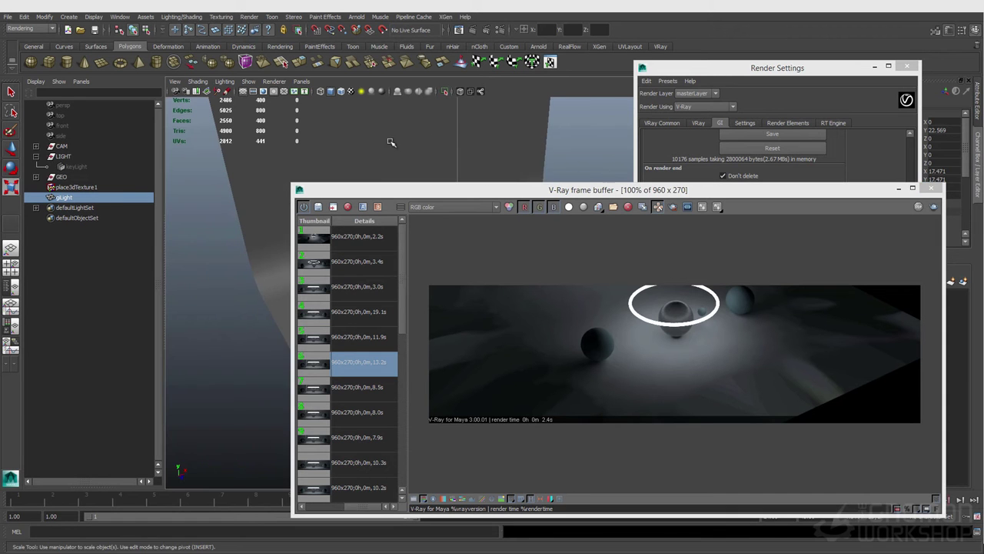
left_click(935, 206)
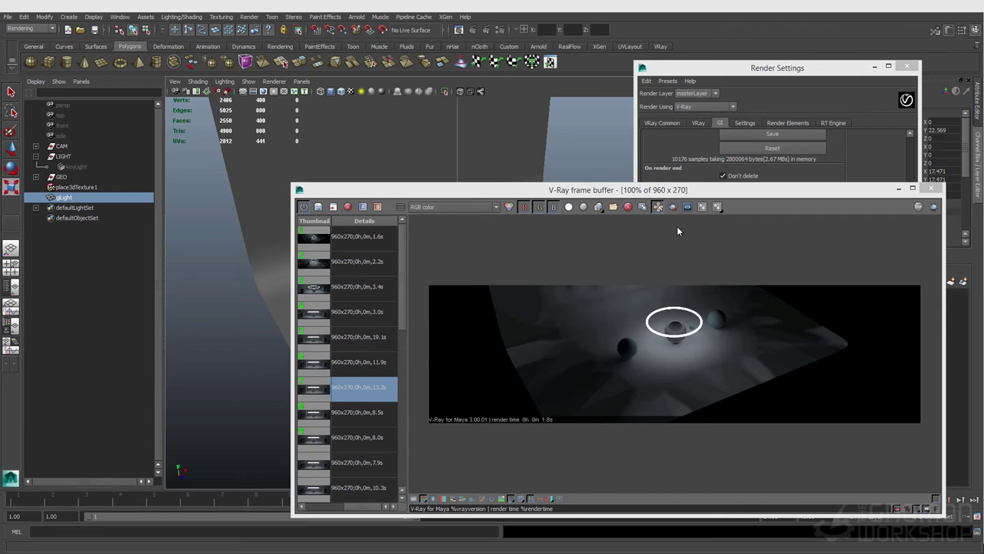
- Switch the viewport back to shotCam and bring Render Settings forward
left_click(301, 82)
mouse_move(338, 91)
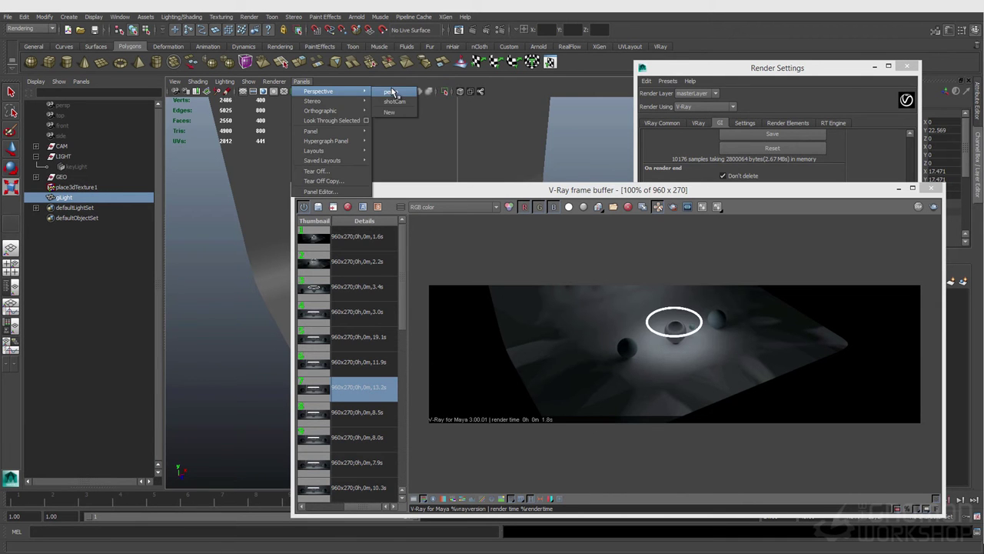
left_click(394, 101)
left_click_drag(424, 195, 377, 424)
left_click(873, 308)
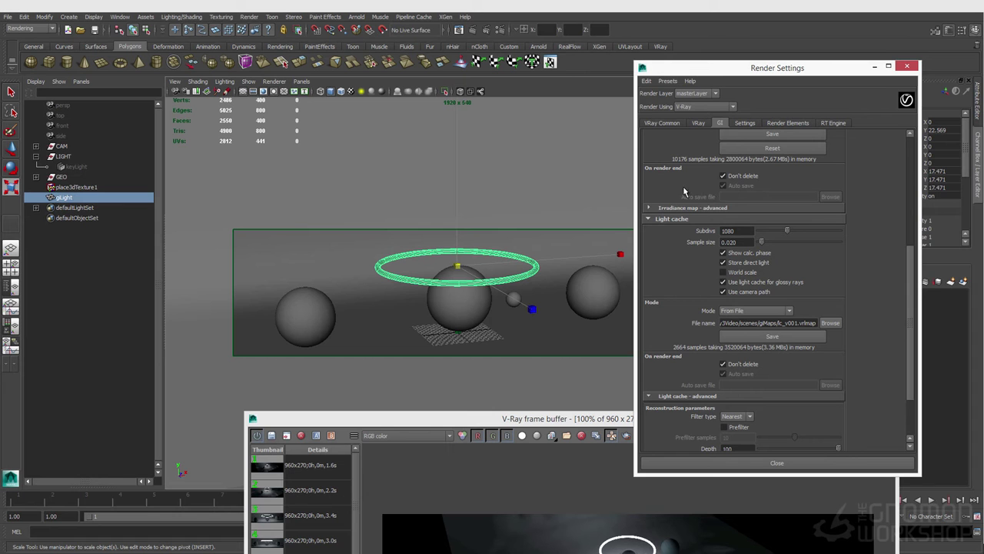
- Enable light cache auto save, and set the irradiance map to Single frame auto-saving irradiance_v002.vrmap
left_click(723, 375)
scroll(723, 377, "up", 2)
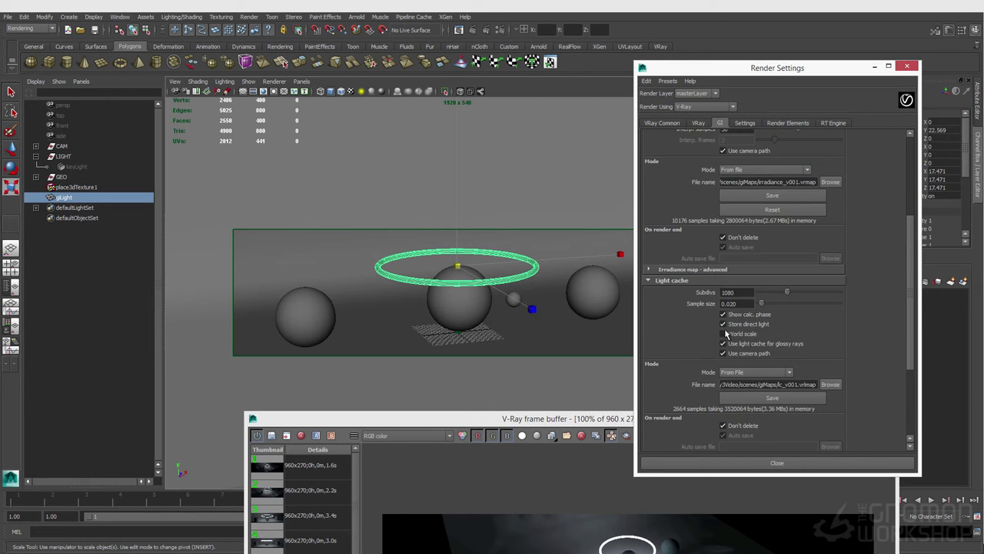
left_click(727, 169)
left_click(734, 179)
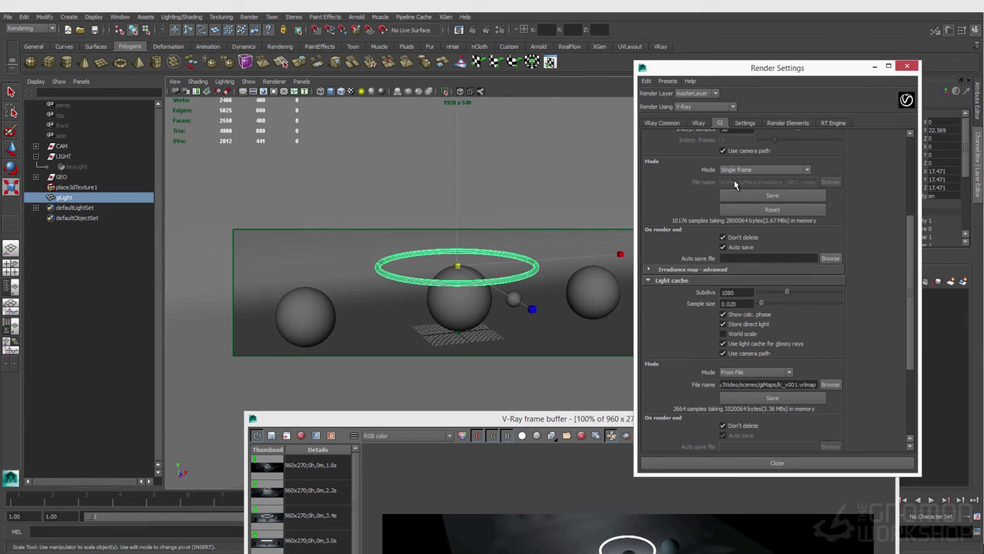
left_click(750, 169)
left_click(749, 185)
triple_click(749, 184)
key("ctrl+c")
left_click(750, 170)
left_click(748, 179)
left_click(722, 247)
left_click(741, 258)
key("ctrl+v")
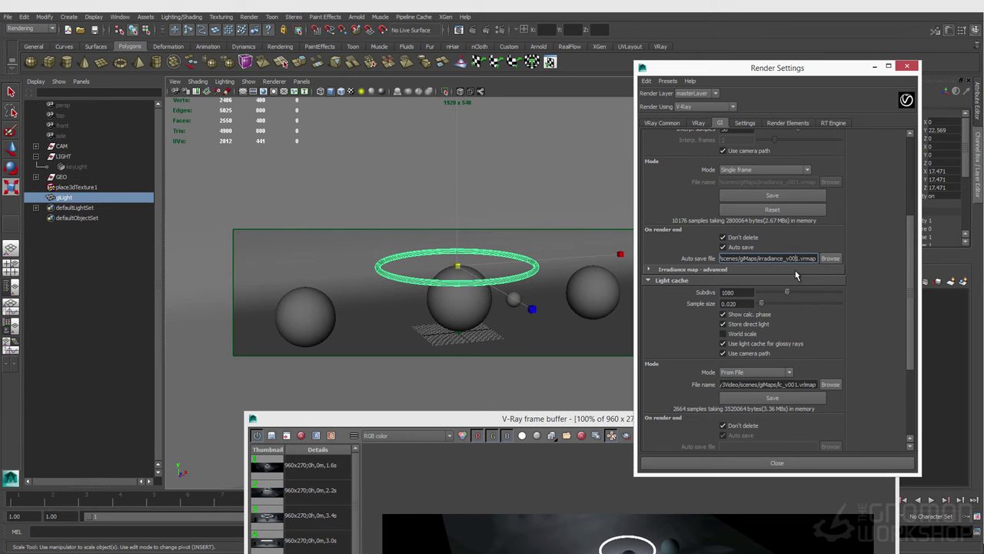
key("BackSpace")
type("2")
- Set the light cache to Single frame, auto-saving to lc_v002.vrlmap
left_click(795, 384)
key("ctrl+a")
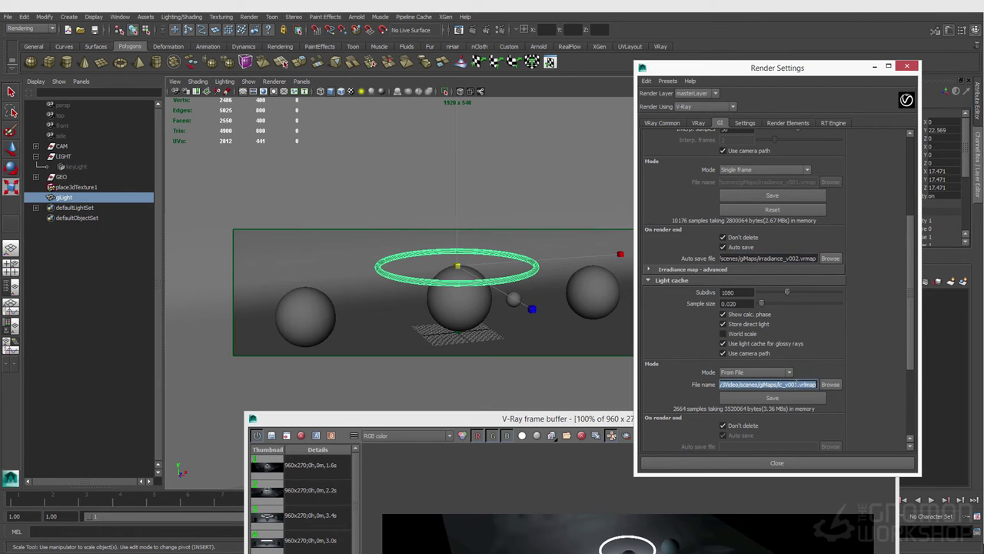
left_click(787, 372)
left_click(786, 383)
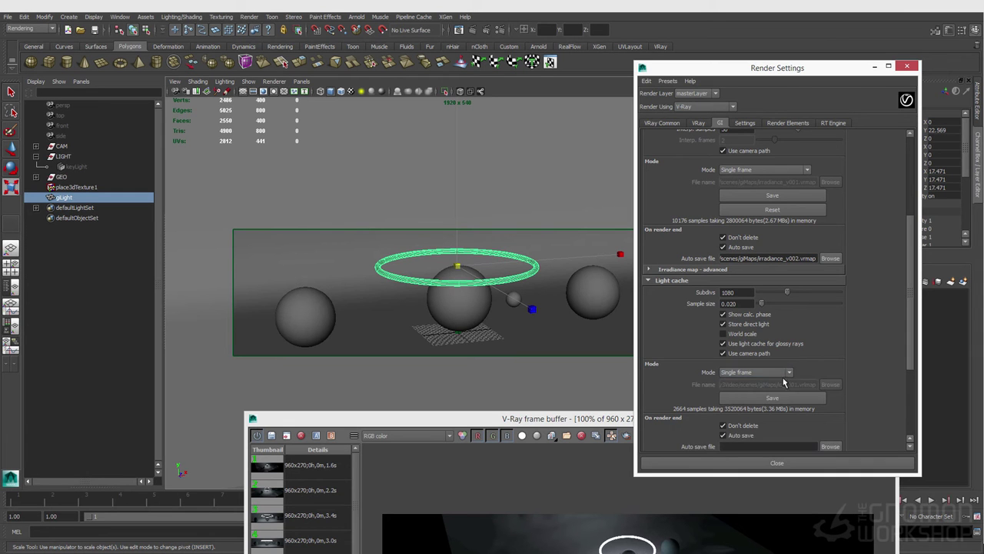
left_click(769, 446)
key("ctrl+v")
scroll(773, 427, "down", 2)
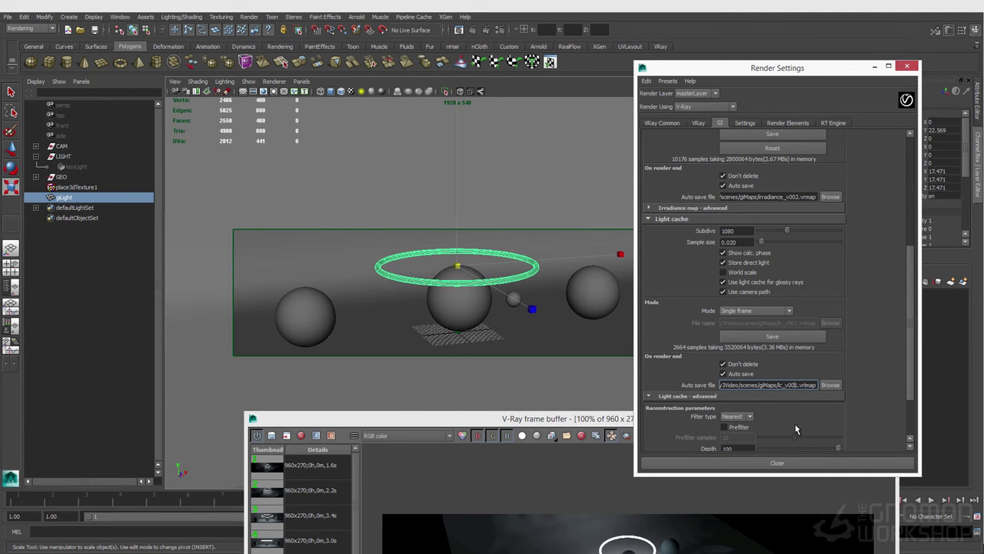
type("2")
key("Return")
mouse_move(592, 418)
left_mouse_down()
mouse_move(560, 331)
mouse_move(580, 404)
left_mouse_up()
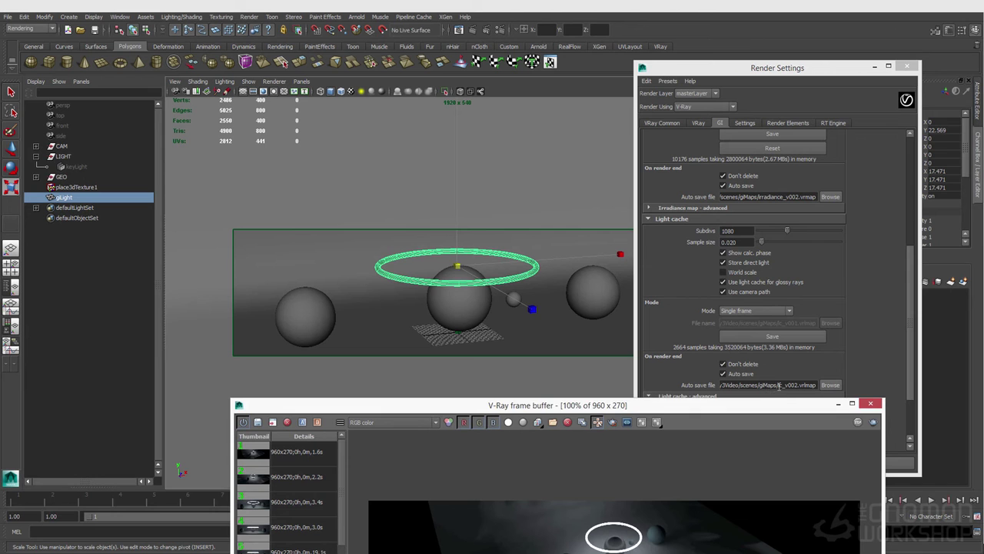
- Check the giMaps folder contents in Explorer, then return to Maya
left_click_drag(779, 387, 612, 389)
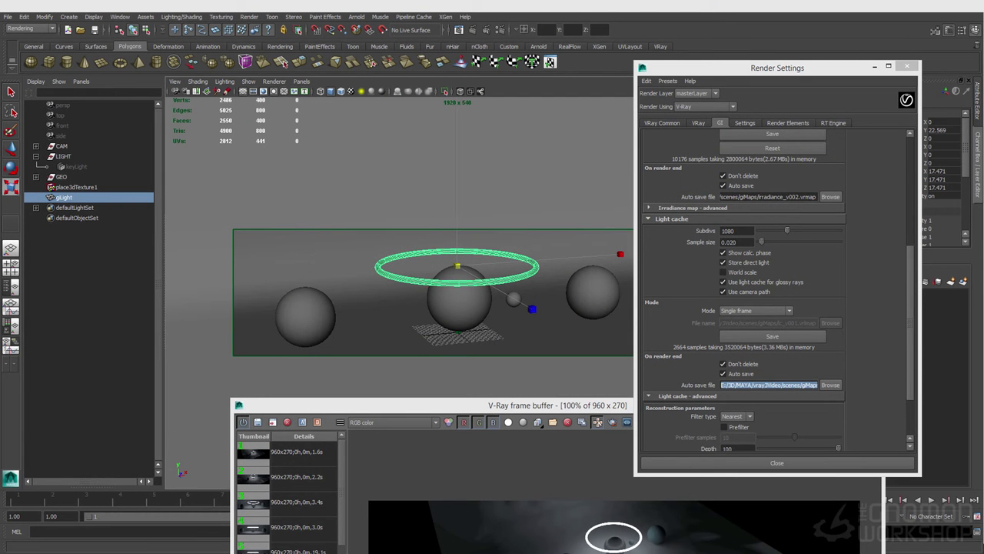
key("alt+Tab")
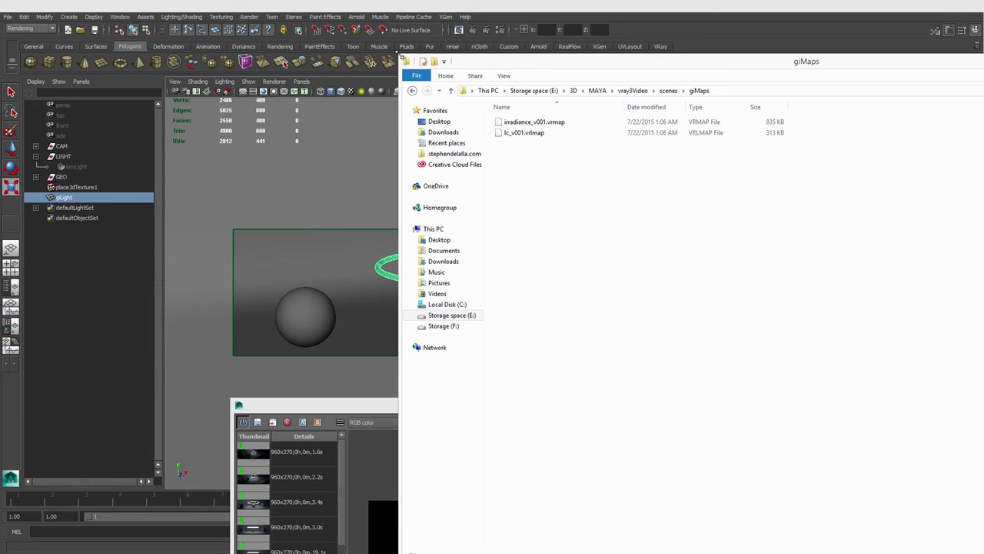
left_click_drag(538, 61, 543, 198)
left_click(475, 411)
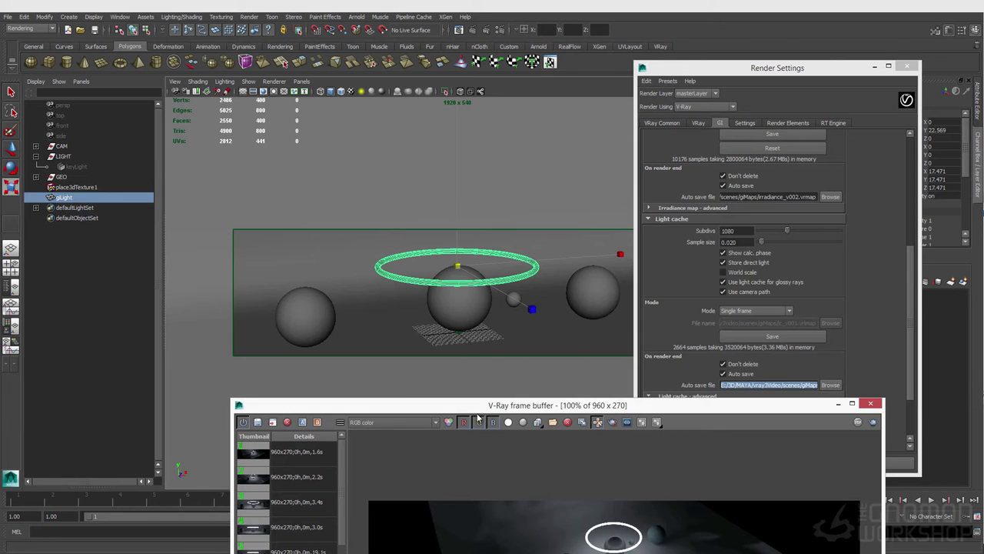
- Rearrange the render window and selection, then return to giMaps to see the new irradiance_v002.vrmap
left_click(528, 343)
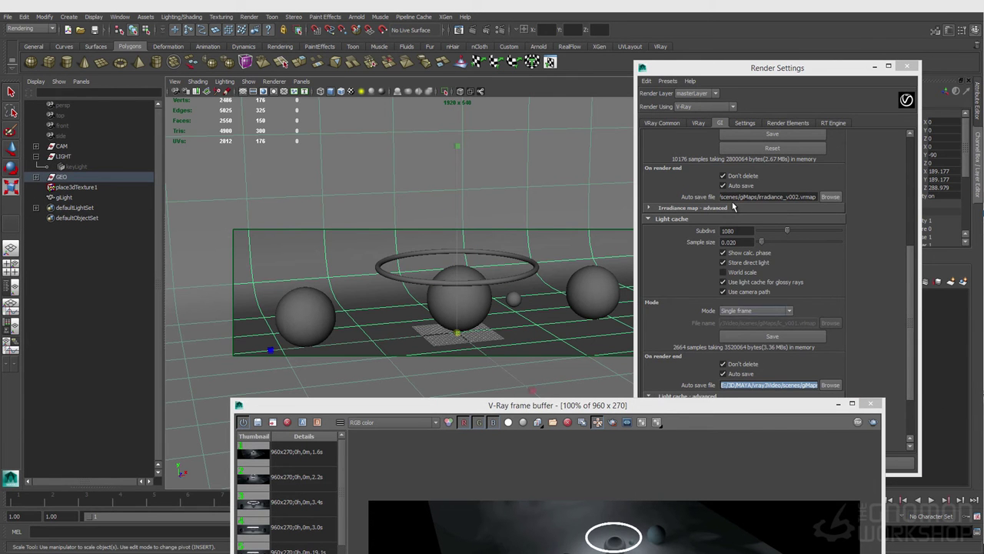
scroll(732, 206, "up", 2)
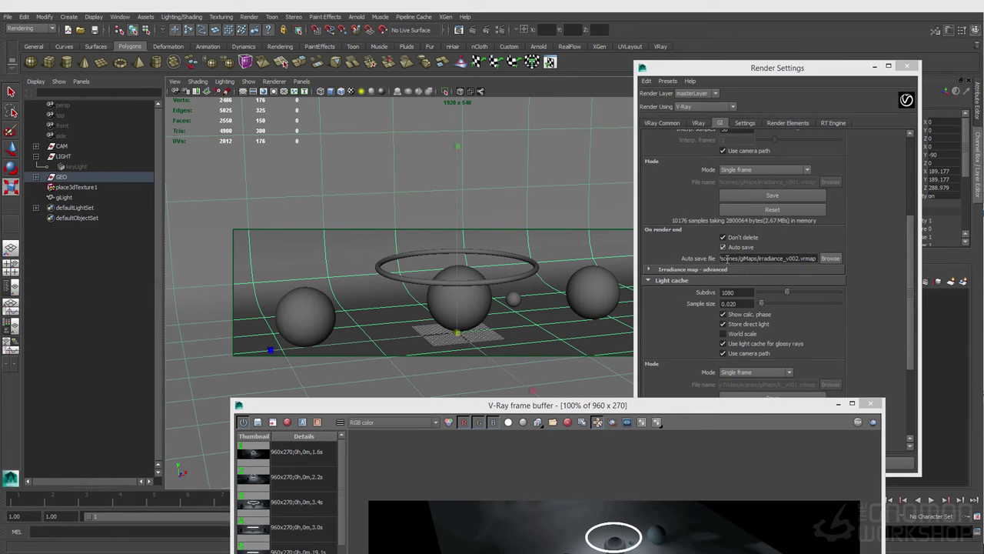
scroll(722, 323, "down", 3)
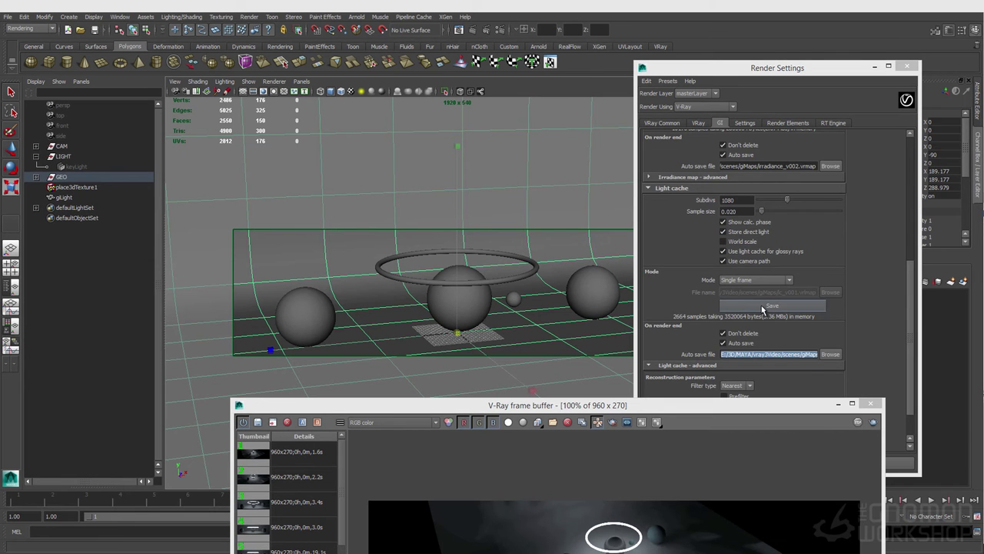
scroll(764, 306, "up", 3)
left_click_drag(730, 405, 807, 371)
left_click(459, 297)
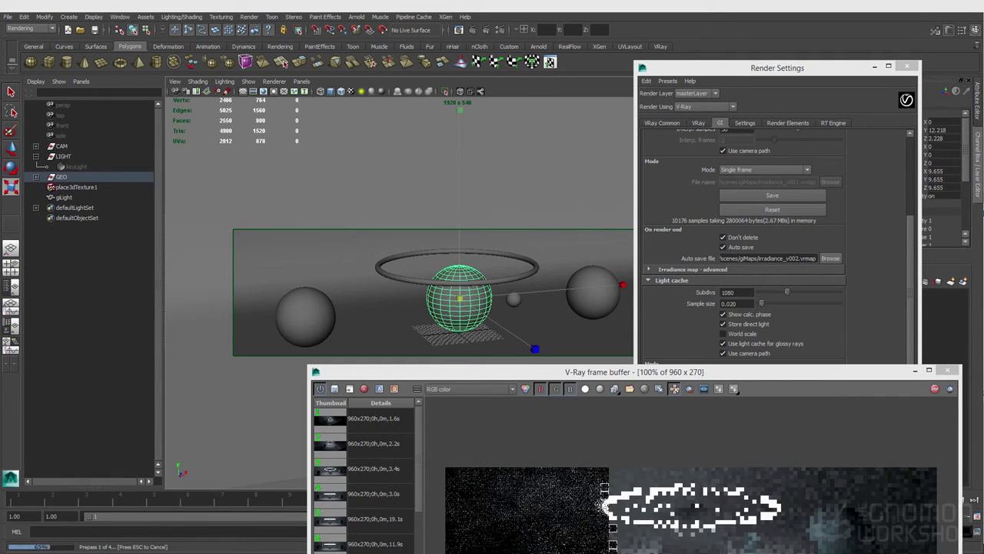
key("alt+Tab")
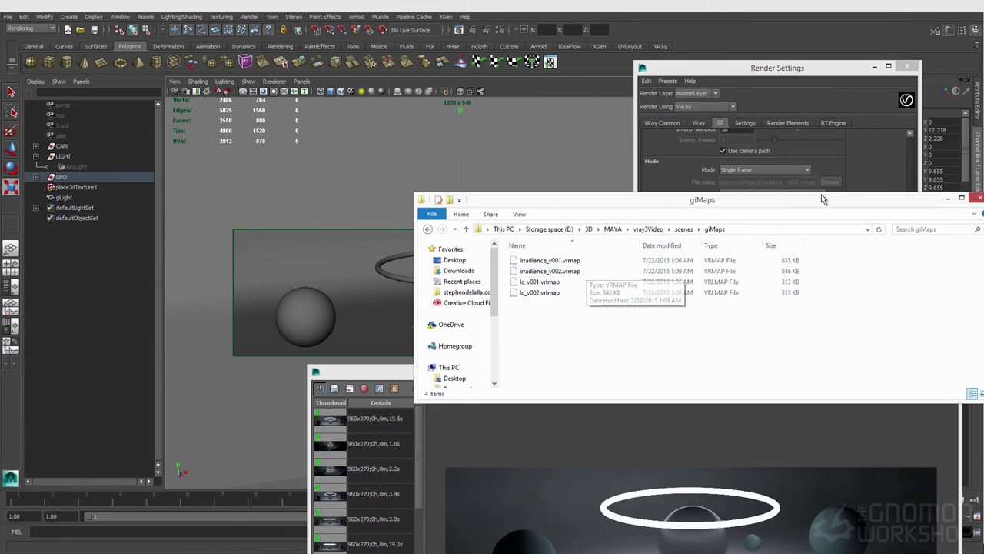
- Set both GI modes to From file, pointing at irradiance_v002.vrmap and lc_v002.vrlmap
left_click(854, 165)
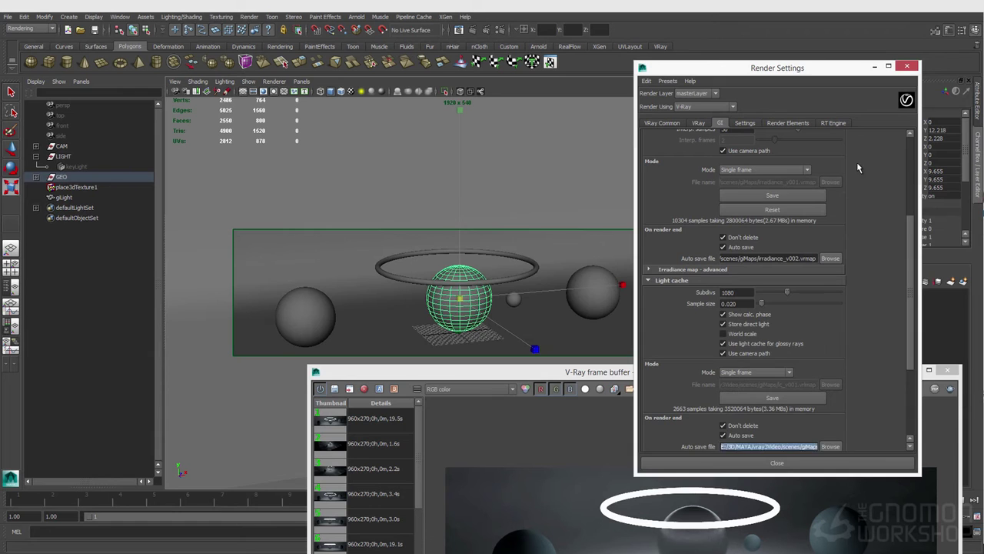
left_click(766, 169)
left_click(761, 190)
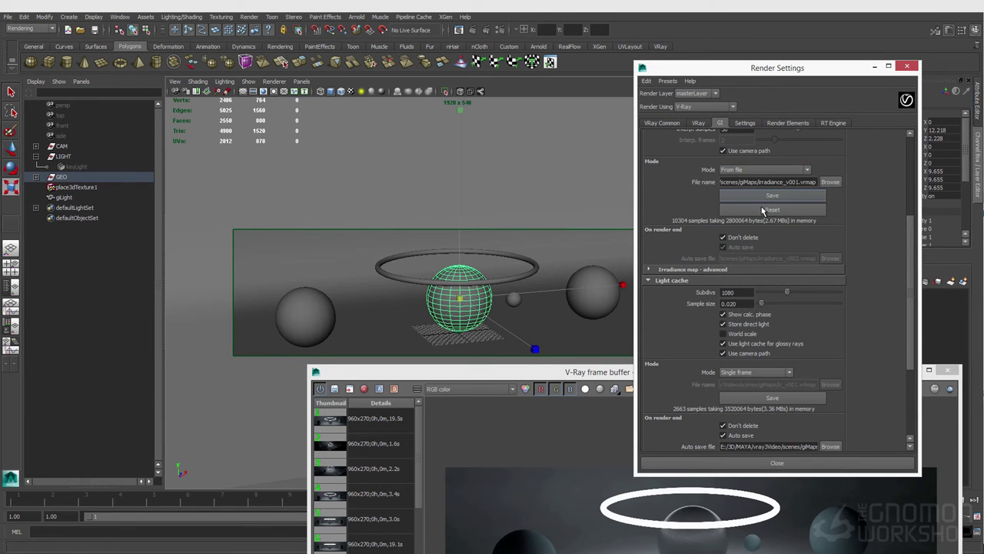
left_click(754, 372)
left_click(749, 393)
left_click(794, 183)
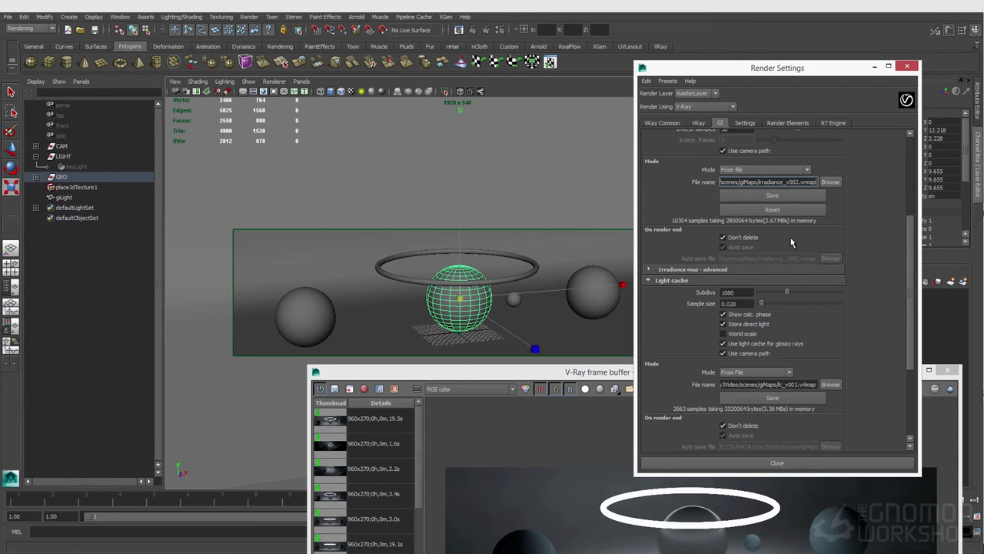
left_click(768, 383)
key("BackSpace")
type("2")
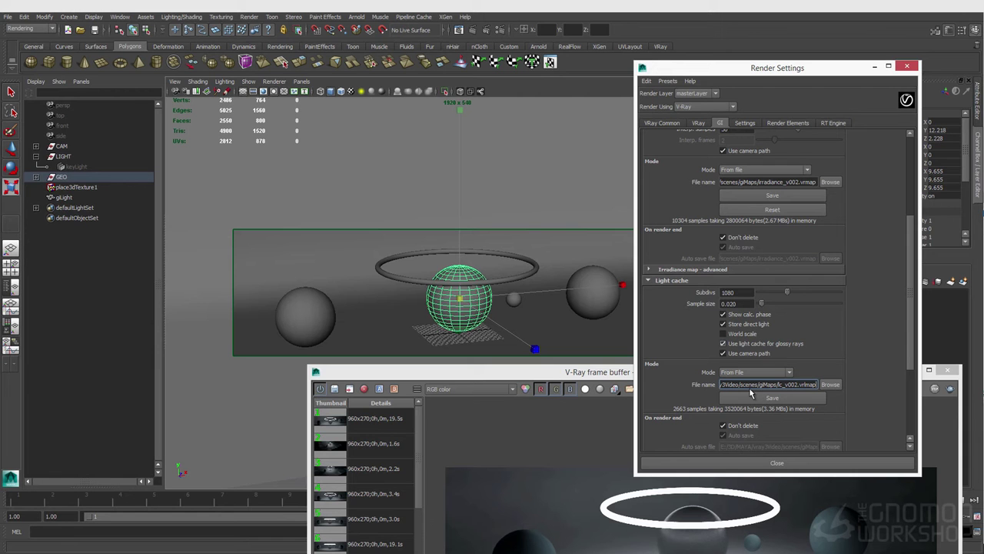
left_click_drag(776, 475, 777, 530)
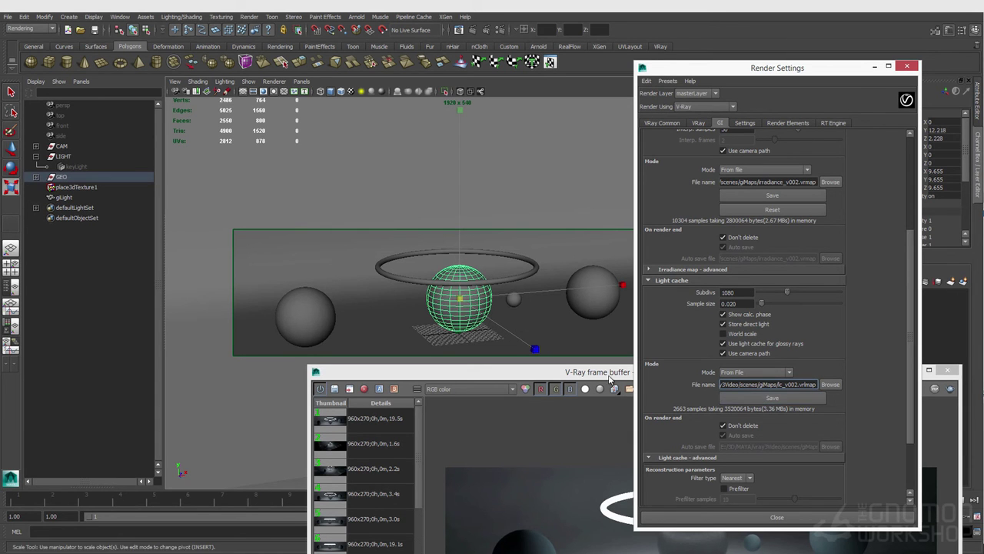
- Set the irradiance map to Single frame with Use camera path and Auto save turned off
left_click_drag(611, 372, 573, 202)
left_click_drag(733, 204, 488, 319)
left_click_drag(604, 324, 604, 451)
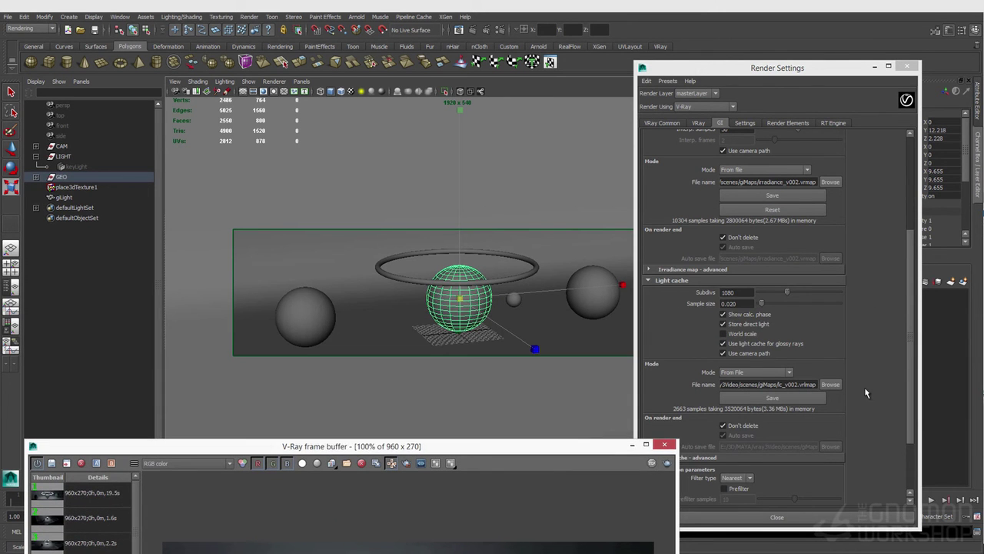
left_click(850, 420)
scroll(846, 428, "up", 5)
scroll(847, 429, "up", 1)
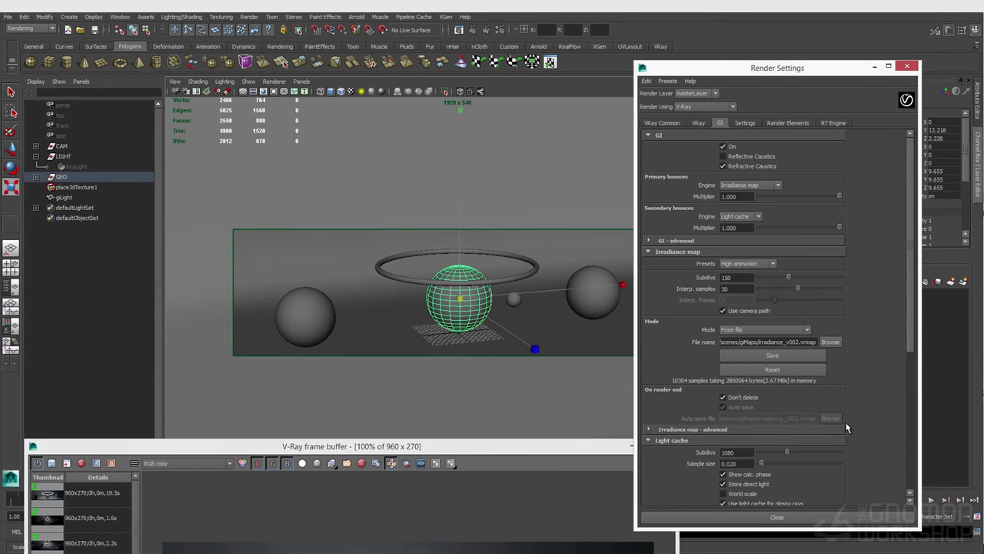
scroll(847, 429, "down", 1)
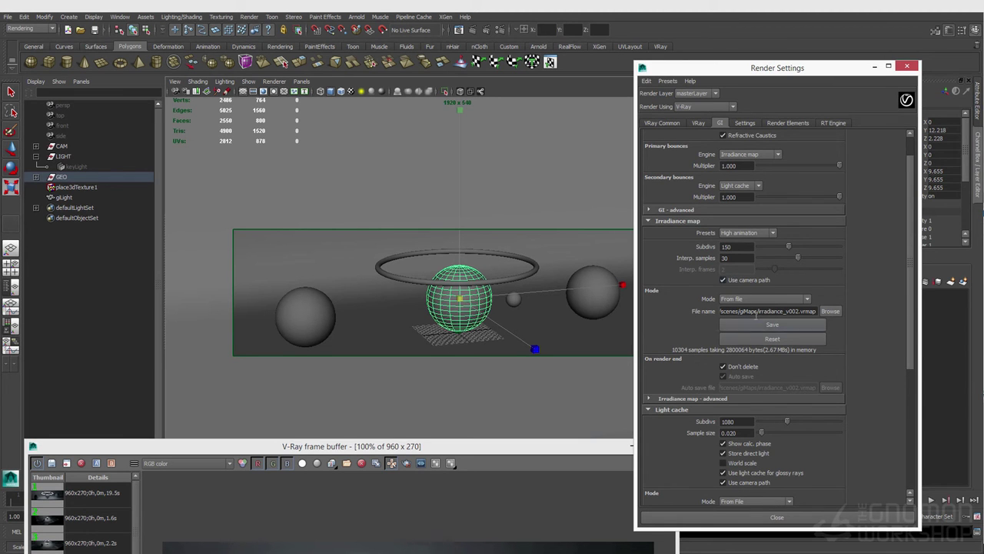
left_click(756, 300)
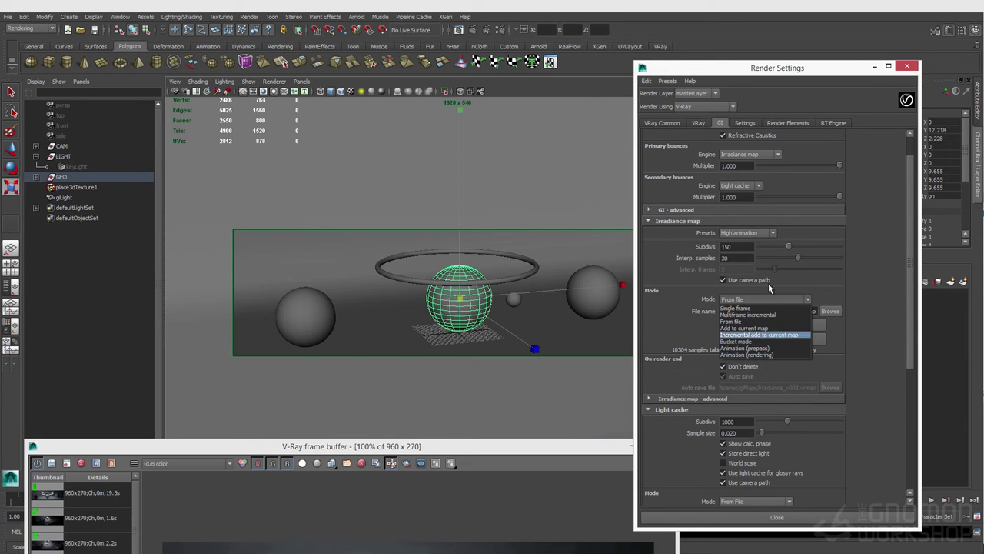
left_click(736, 282)
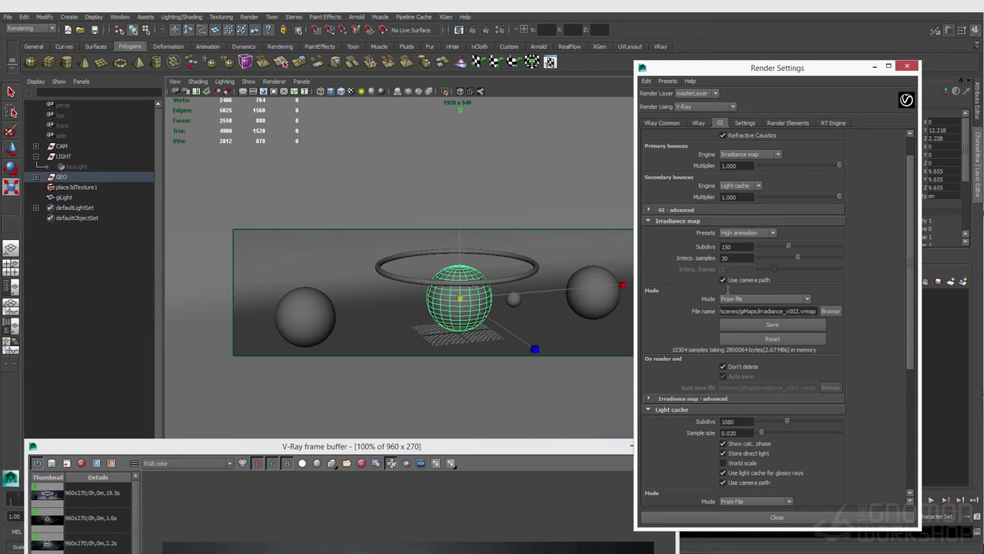
left_click(723, 280)
left_click(738, 300)
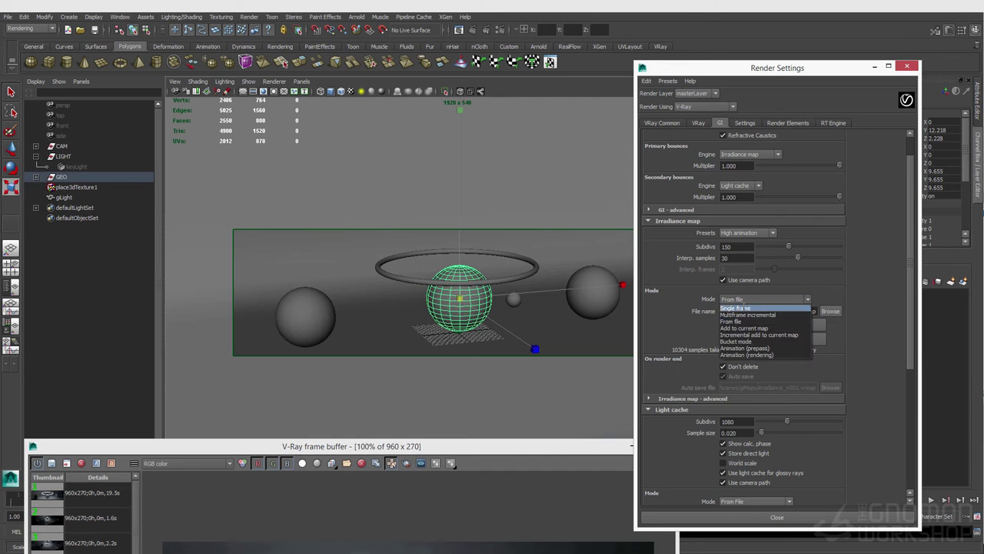
left_click(738, 307)
left_click(735, 376)
- Switch the light cache Mode to Single frame
scroll(753, 373, "down", 2)
scroll(753, 368, "down", 3)
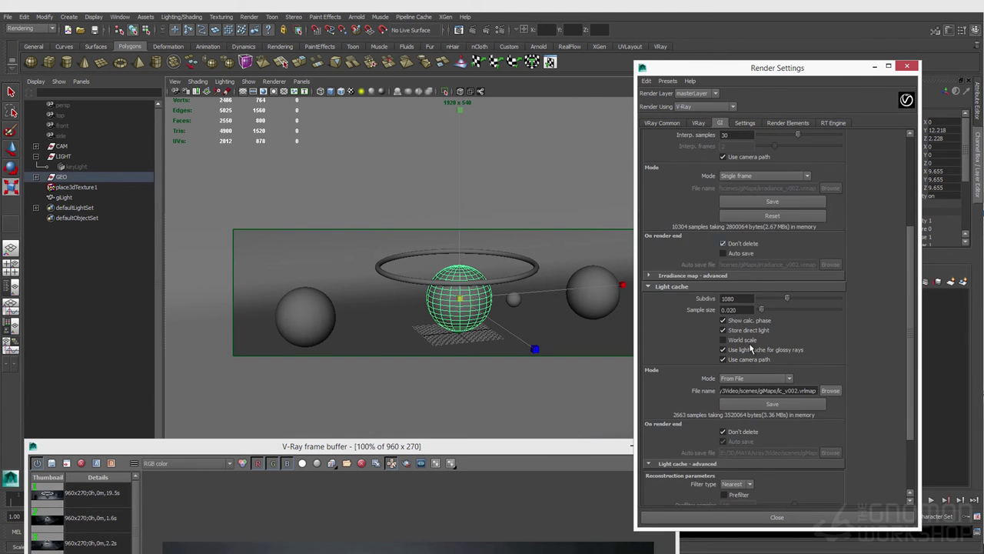
left_click(745, 377)
left_click(746, 388)
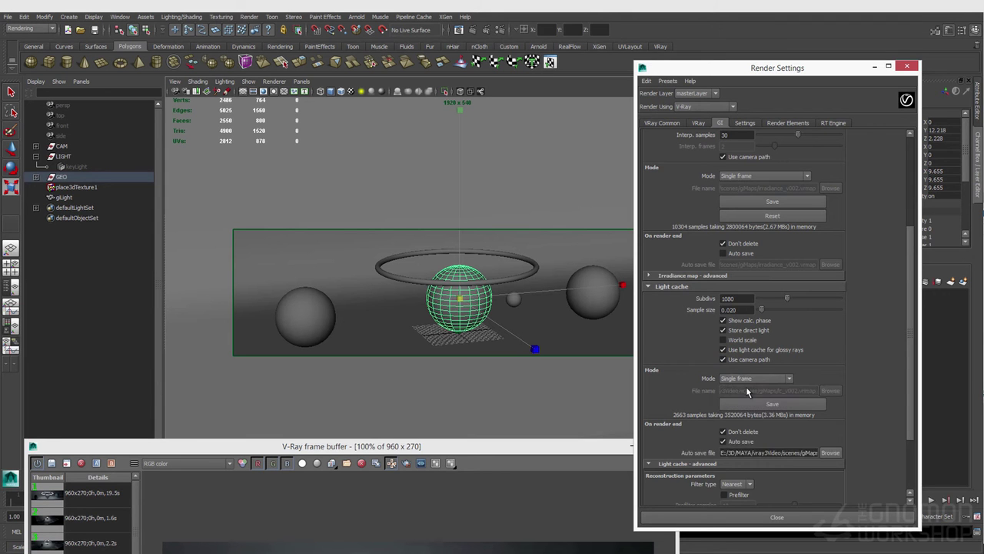
scroll(744, 354, "up", 2)
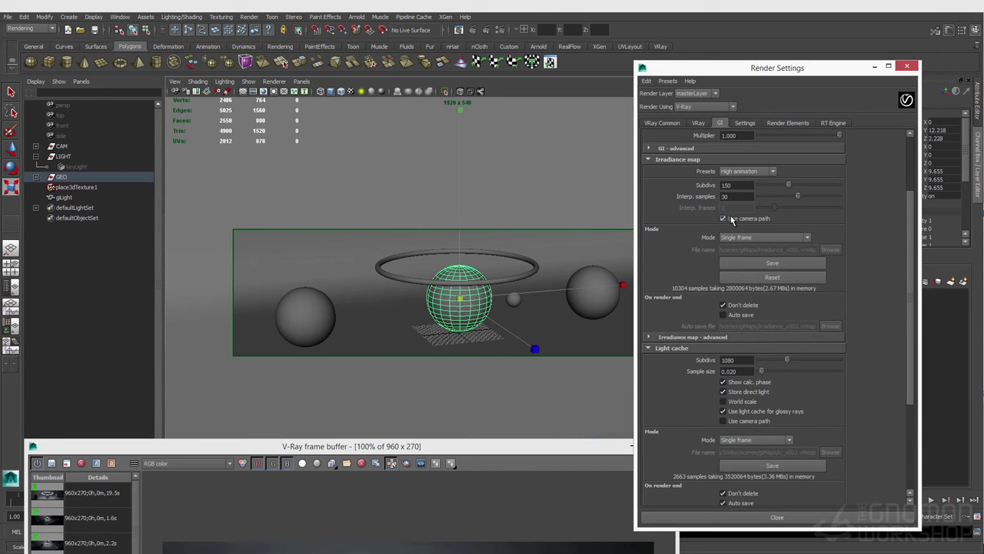
scroll(726, 400, "down", 2)
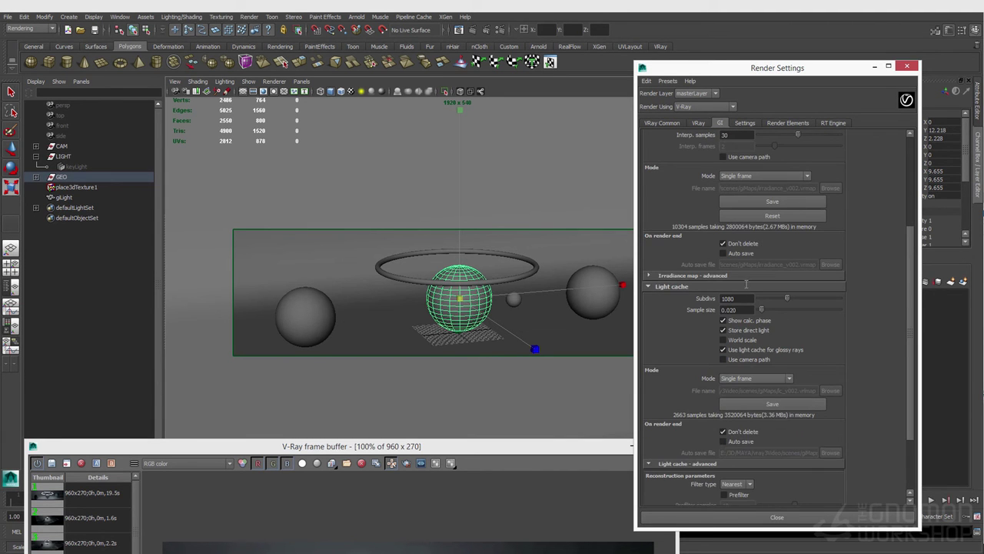
scroll(751, 344, "up", 1)
scroll(749, 338, "up", 2)
- Set irradiance map Subdivs to 300 and move the V-Ray frame buffer up to mid-screen
double_click(737, 216)
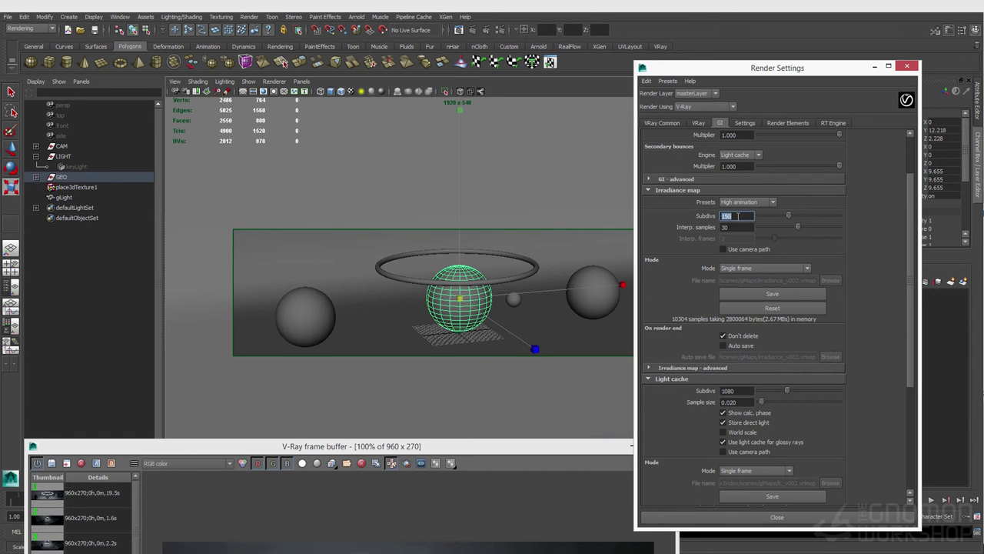
type("300")
key("Return")
left_click_drag(529, 440, 611, 189)
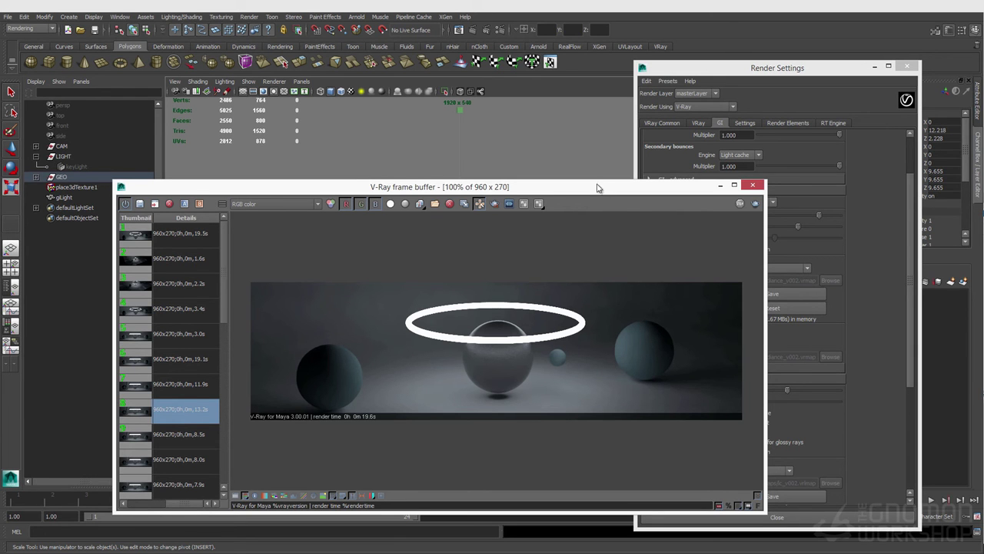
- Turn on A/B compare in the frame buffer and render a new frame at 300 Subdivs
left_click_drag(490, 187, 478, 182)
left_click(482, 199)
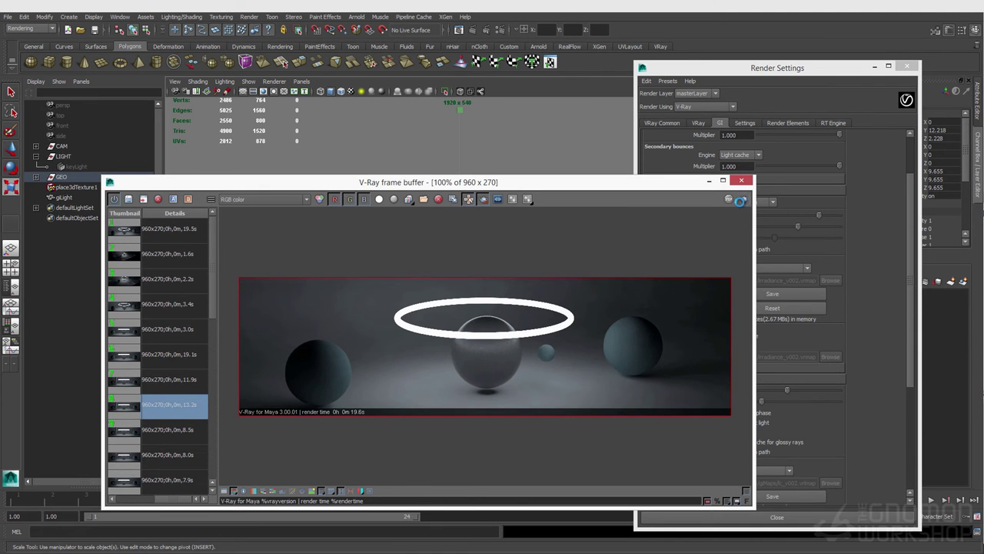
left_click(728, 200)
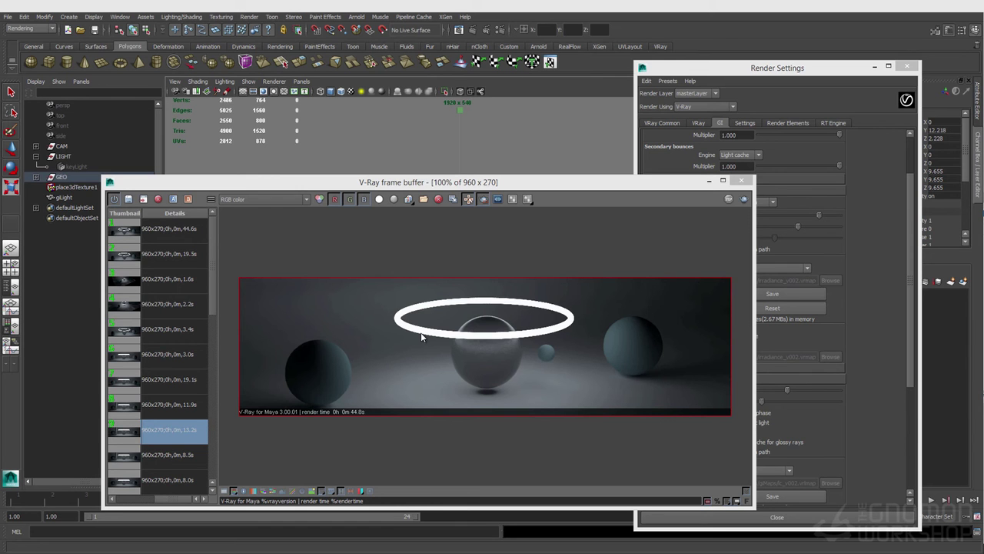
left_click_drag(492, 181, 434, 180)
scroll(753, 246, "up", 3)
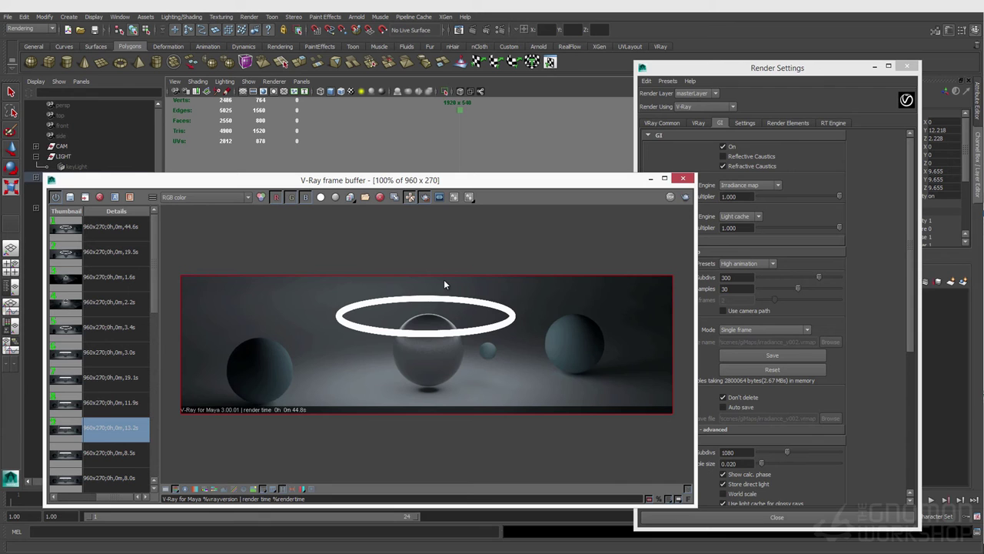
left_click(890, 223)
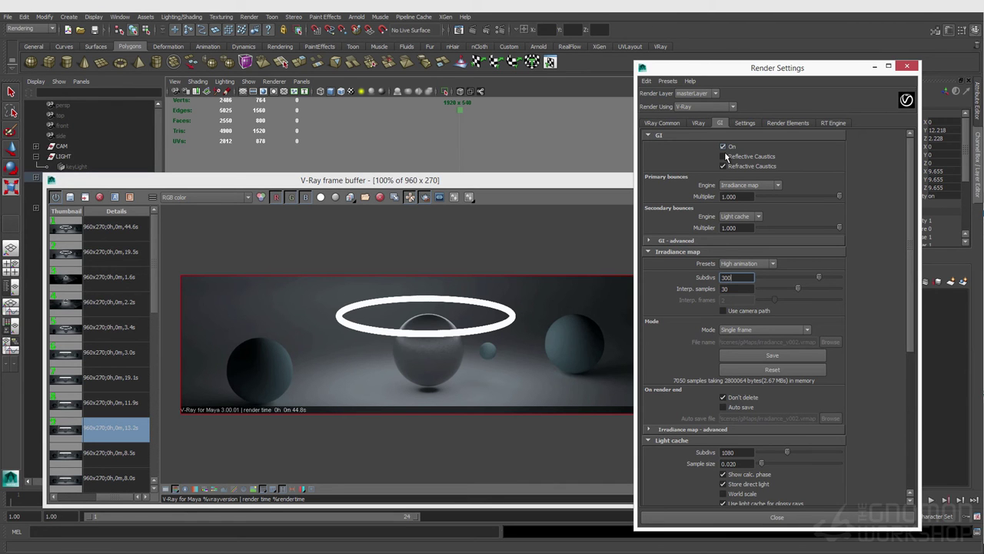
- Apply the Medium irradiance preset with Subdivs 50, light cache Subdivs 500, re-render, and open the Outliner
left_click(736, 264)
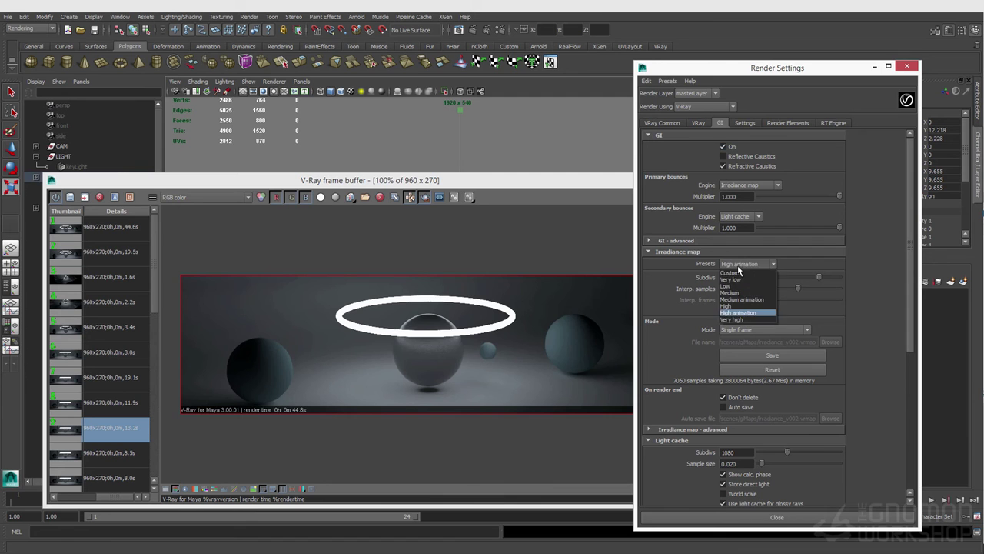
left_click(735, 294)
left_click(733, 278)
type("50")
key("Return")
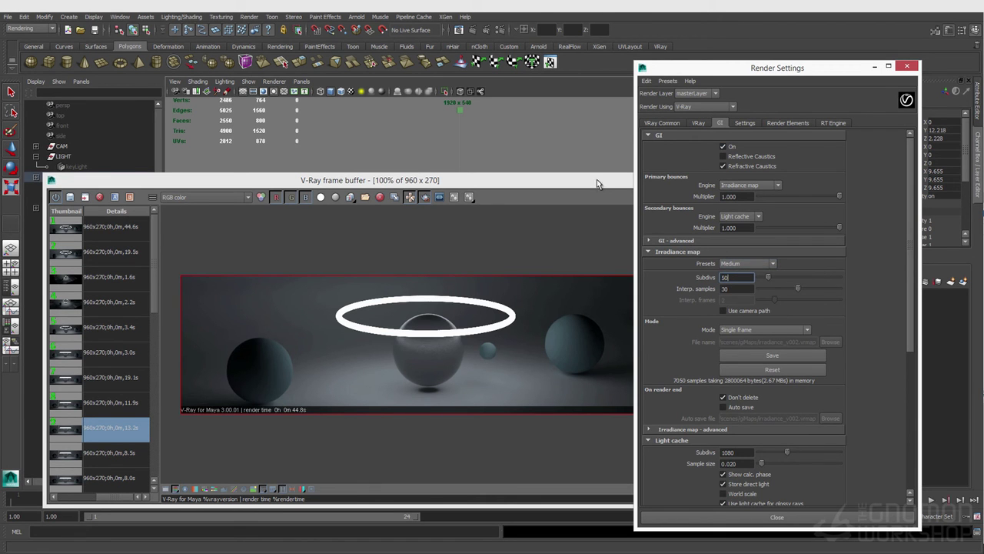
left_click(739, 452)
type("500")
left_click(535, 196)
left_click(686, 197)
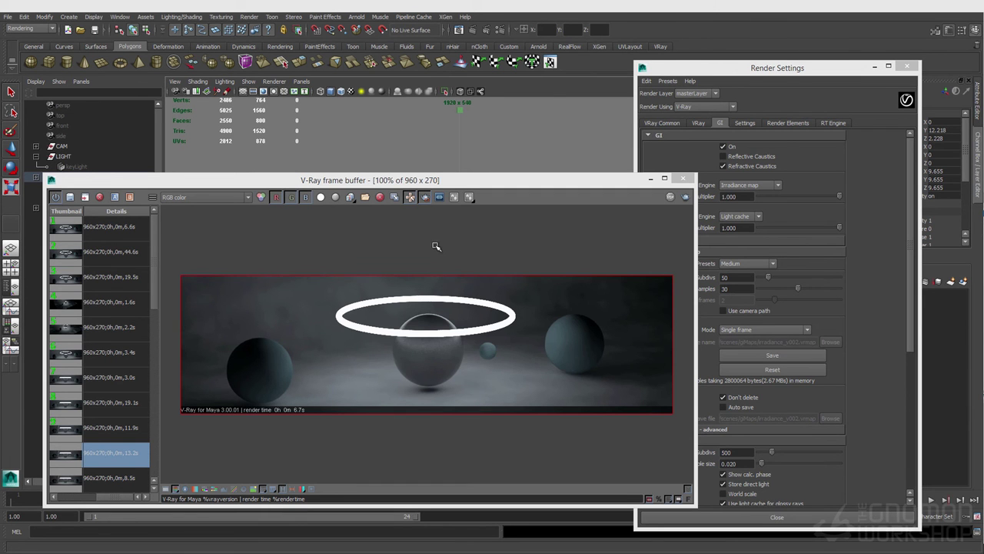
left_click(120, 16)
left_click(132, 92)
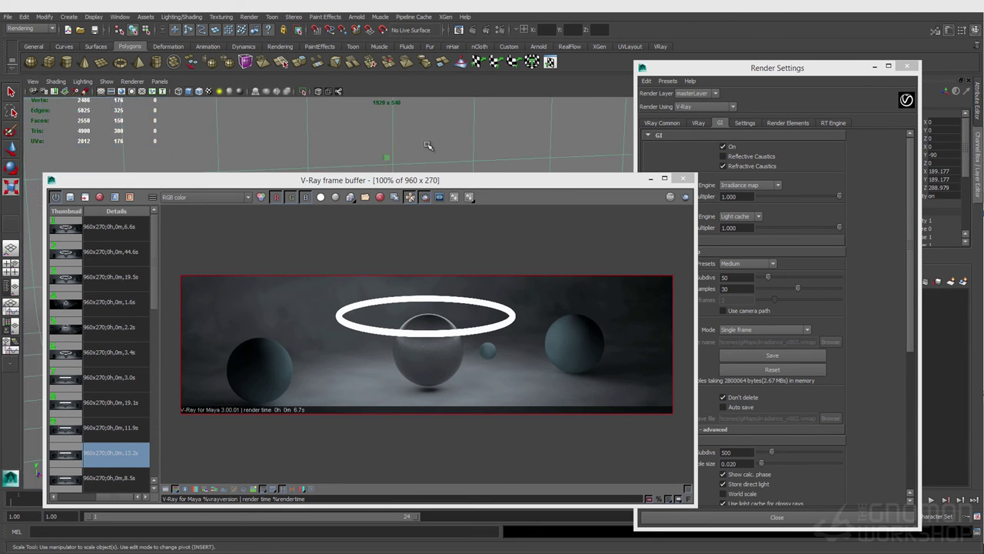
- Unhide the keylight under LIGHT in the Outliner and render the scene with GI on
left_click(10, 286)
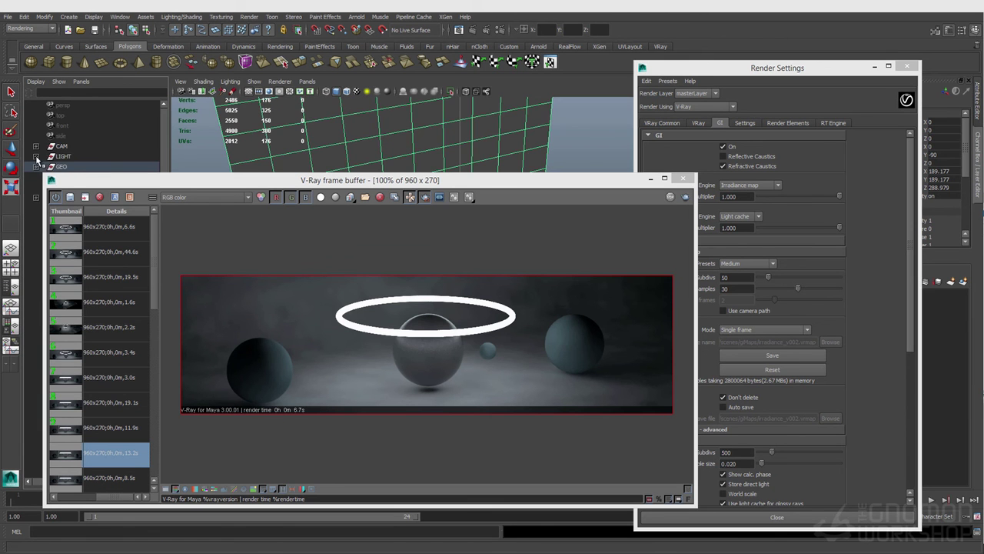
left_click(75, 166)
key("shift+h")
left_click(685, 196)
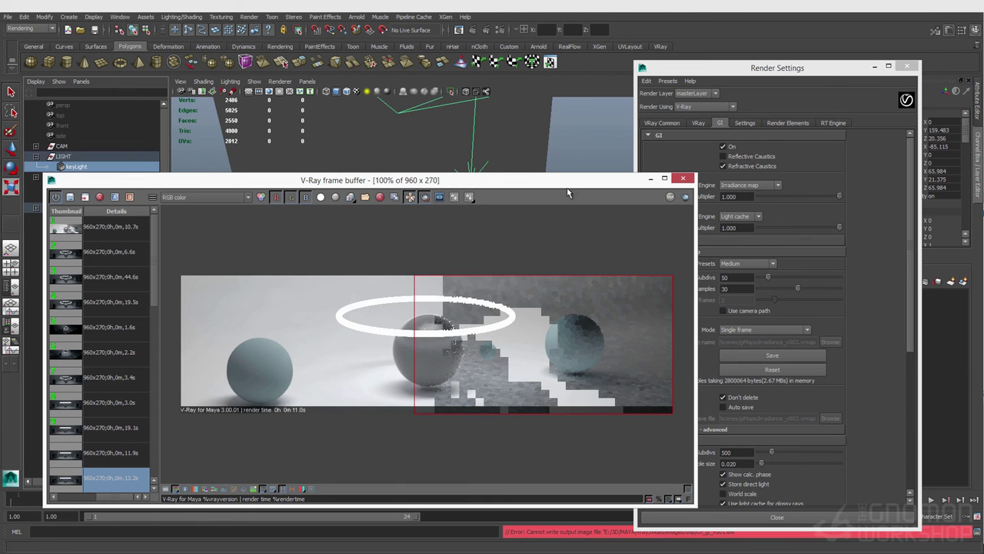
- Turn GI off in Render Settings and render again to compare with the GI render
left_click(723, 146)
left_click(685, 198)
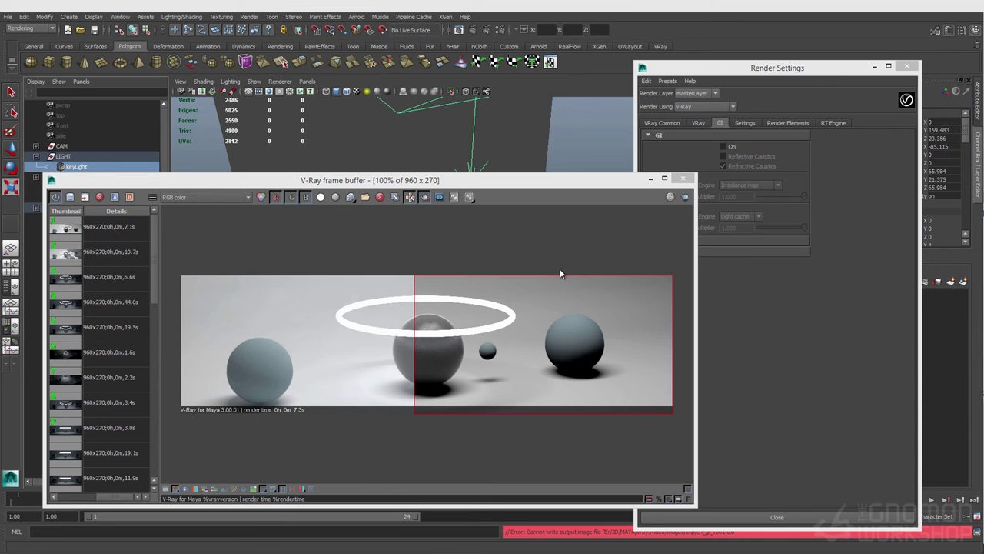
left_click_drag(522, 182, 525, 160)
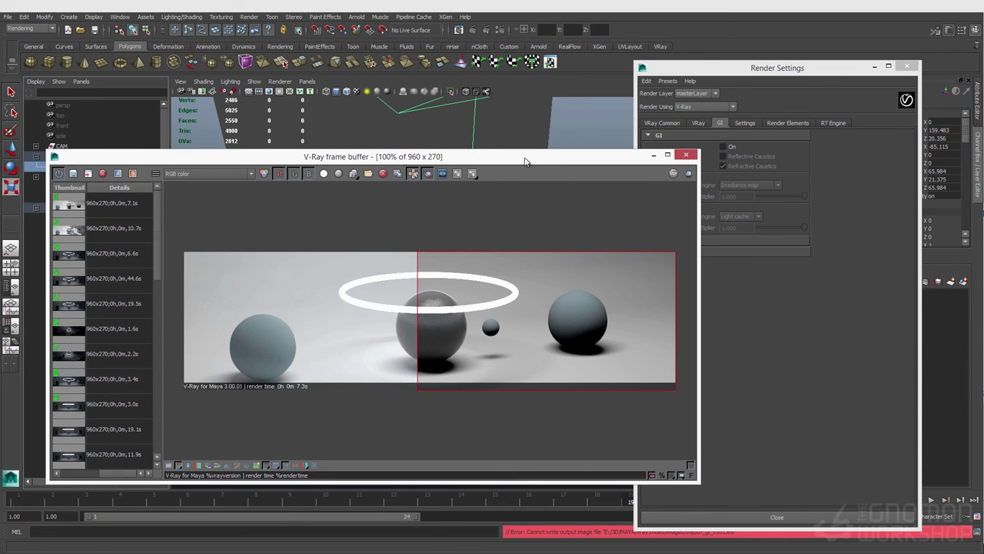